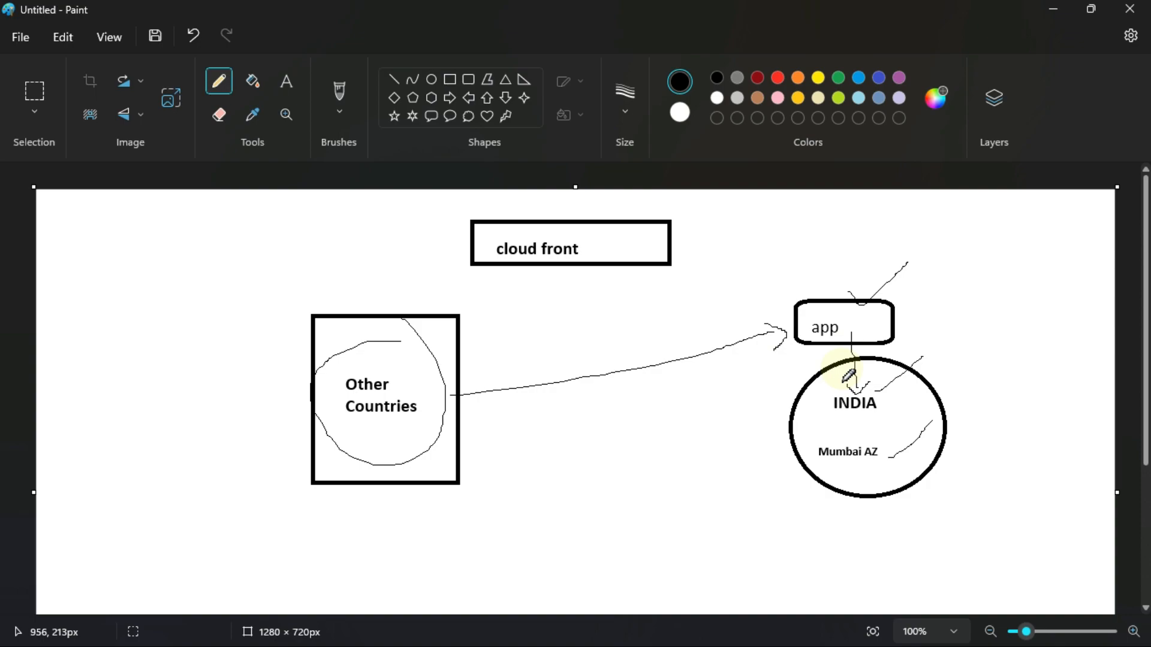
- Draw a freehand arrow from Other Countries to Mumbai AZ and a thick straight-line arrow from app to cloud front
mouse_move(422, 426)
mouse_down()
mouse_move(835, 450)
mouse_move(799, 450)
mouse_move(782, 472)
mouse_up()
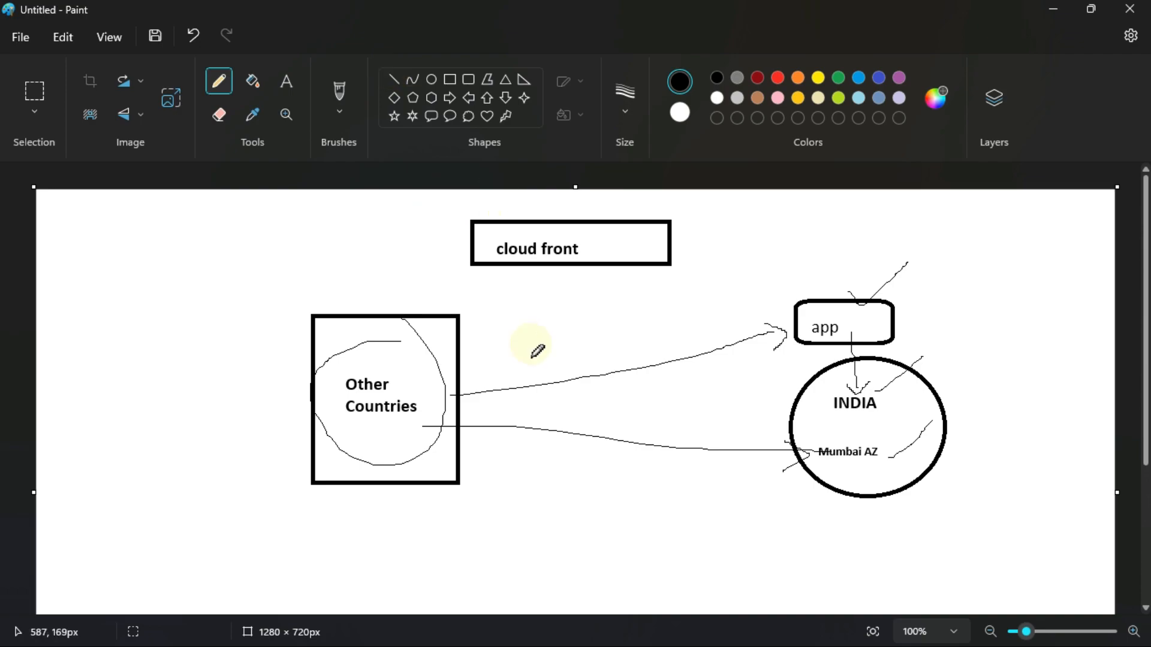
drag(643, 271, 795, 323)
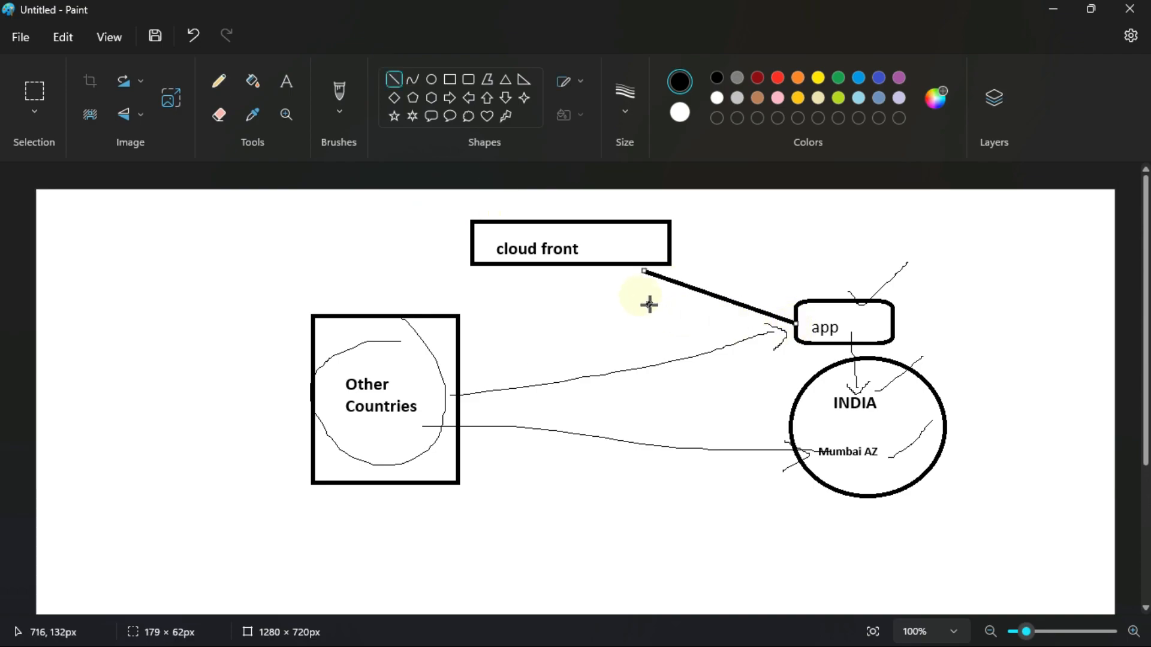
mouse_move(642, 271)
mouse_down()
mouse_move(642, 292)
mouse_move(696, 269)
mouse_up()
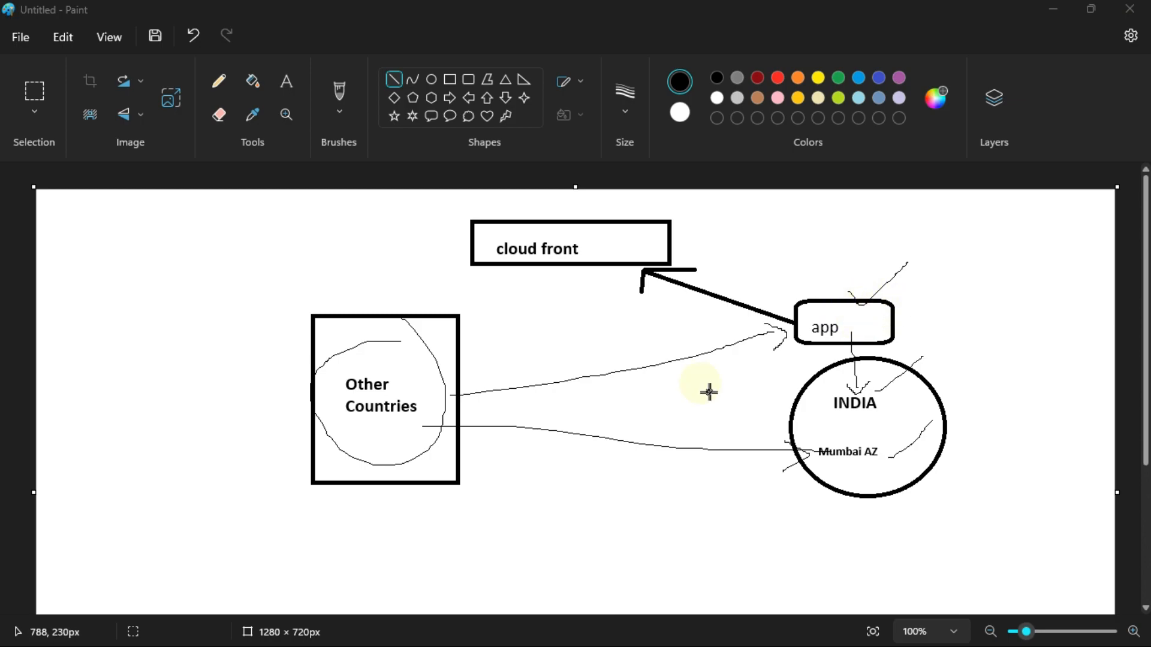
- Switch to Chrome and open BootstrapMade's Free Bootstrap Website Templates page from the Google results for sample website templates
key(alt+Tab)
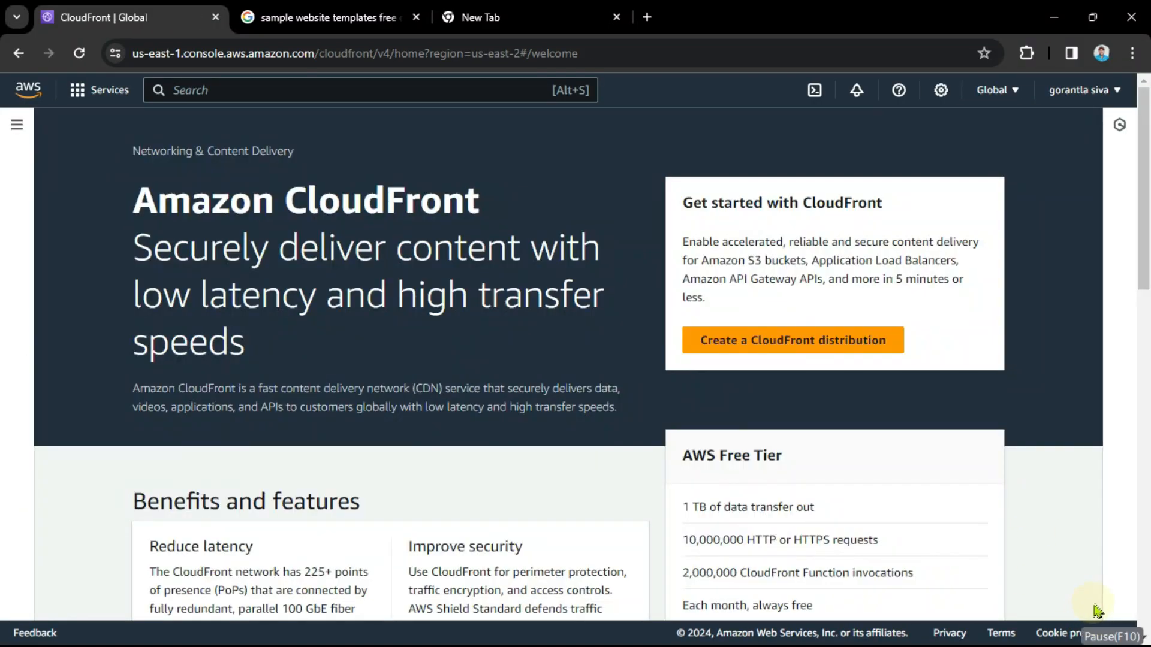
click(773, 483)
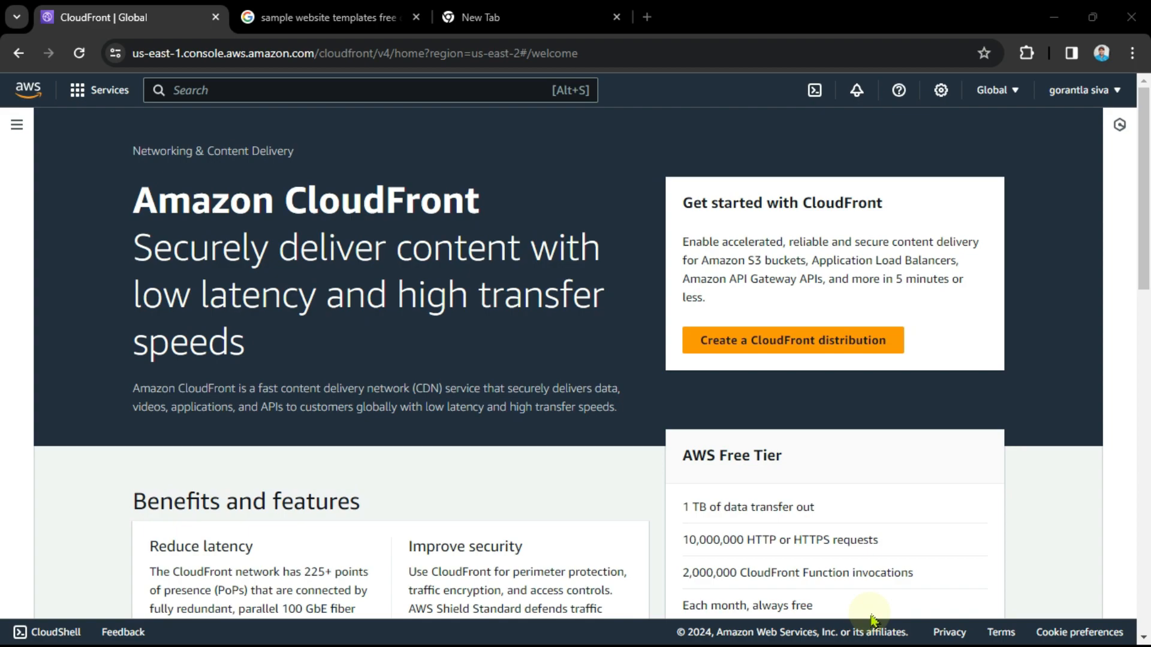
click(354, 17)
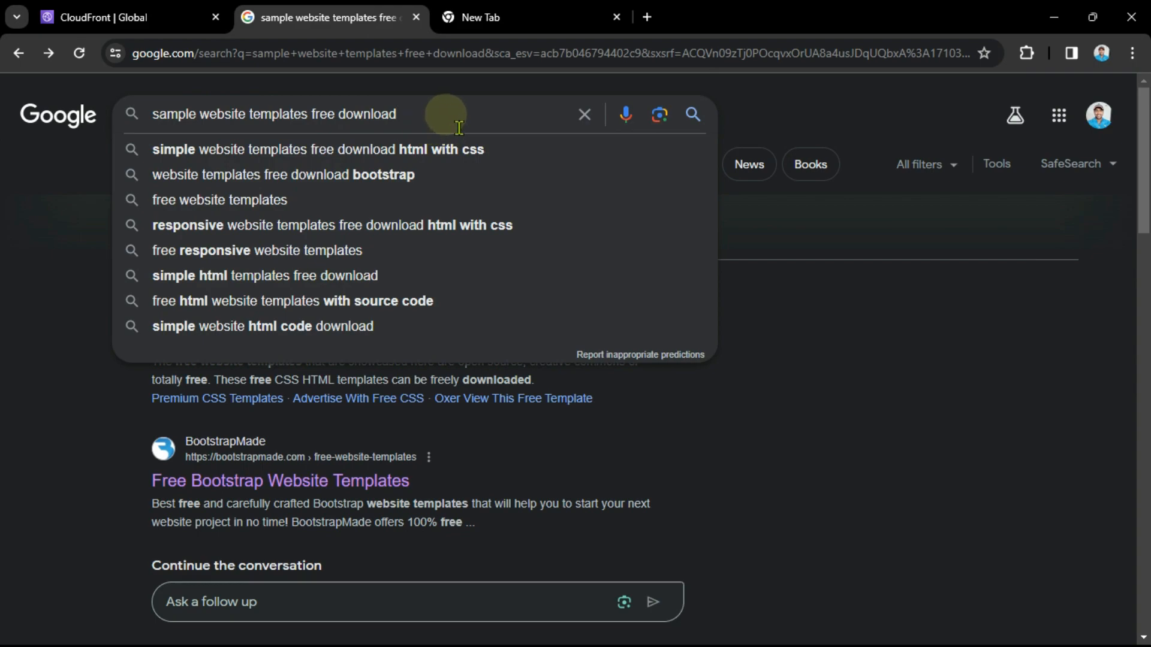
click(771, 261)
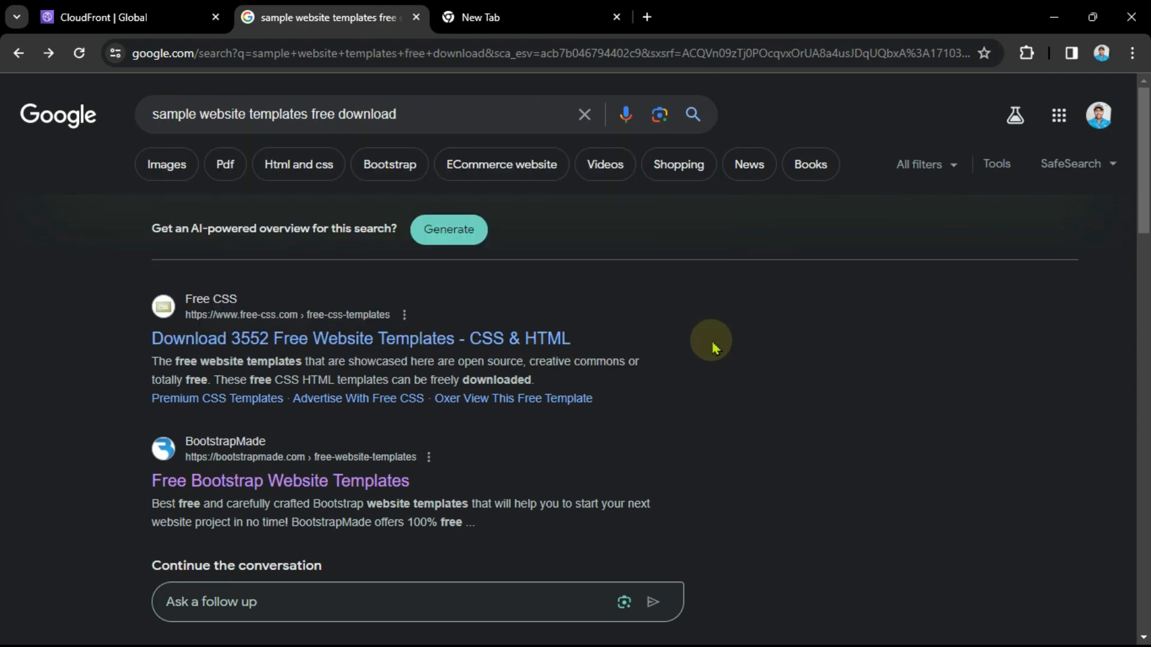
click(339, 487)
- Open the Gp template's page and request its free download, cancelling the duplicate download
scroll(404, 416, down, 15)
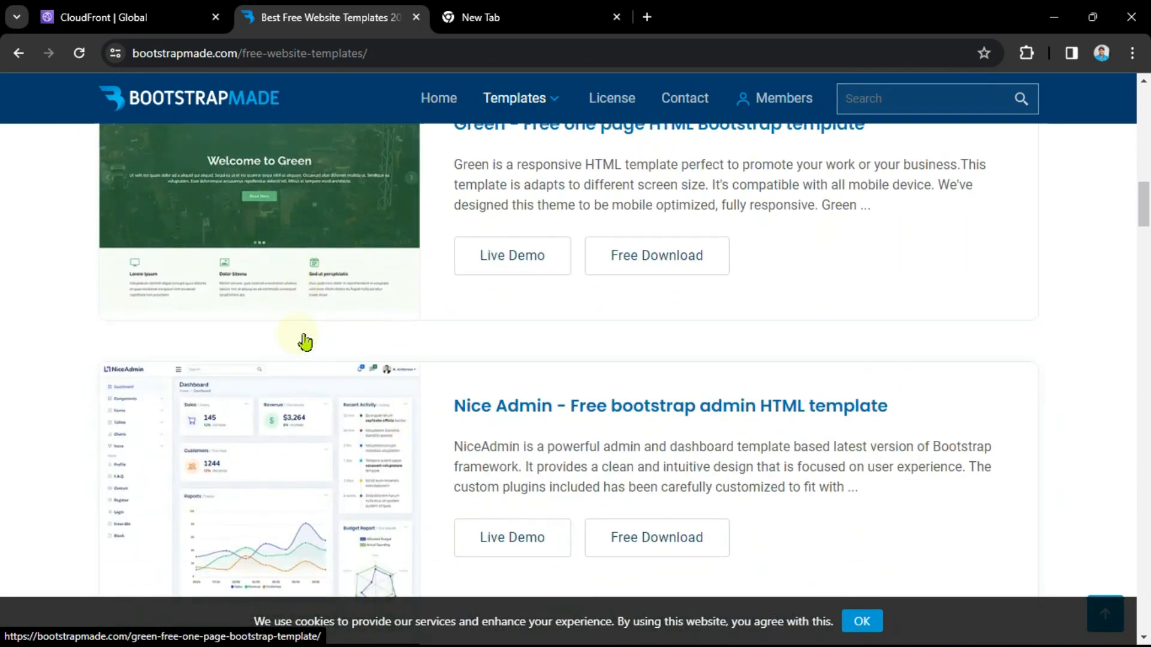
scroll(318, 383, up, 2)
click(377, 339)
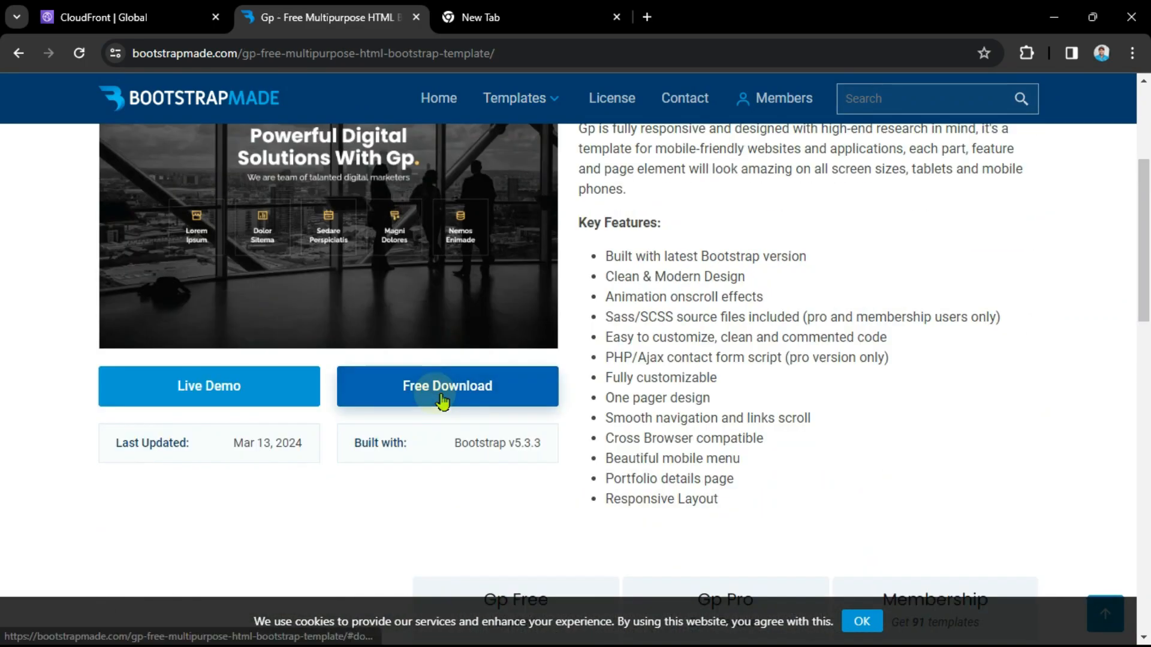
click(443, 400)
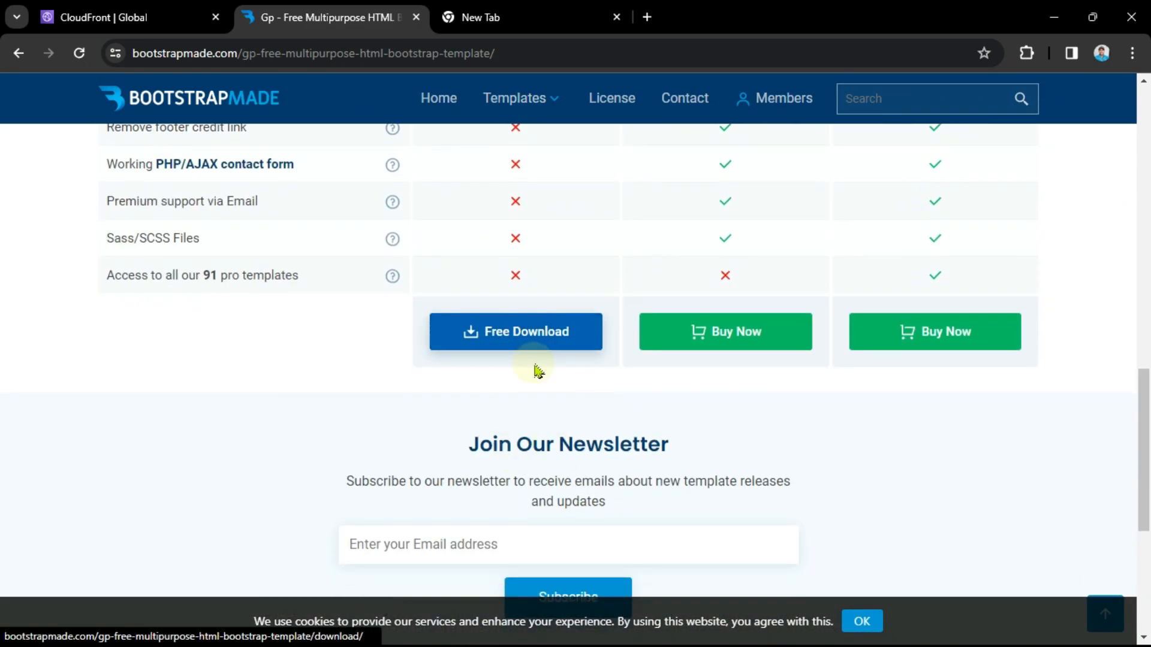
click(543, 342)
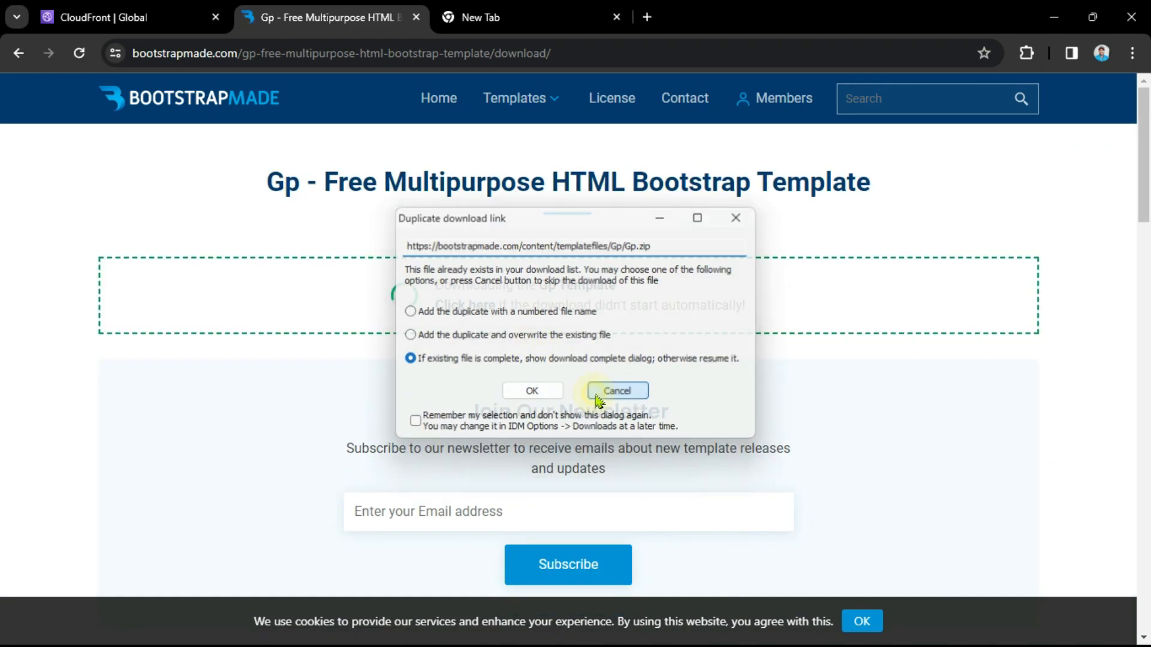
click(597, 396)
- Switch to File Explorer and open the extracted Gp folder to review the website template's files
key(alt+Tab)
click(733, 343)
double_click(297, 199)
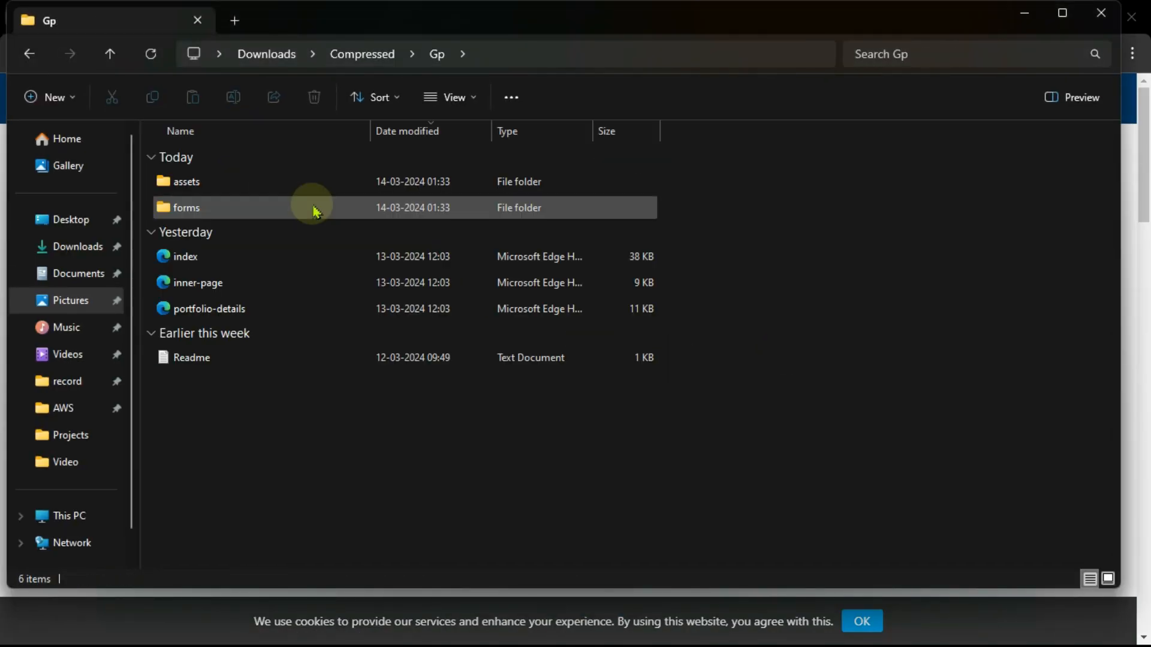
drag(317, 417, 301, 186)
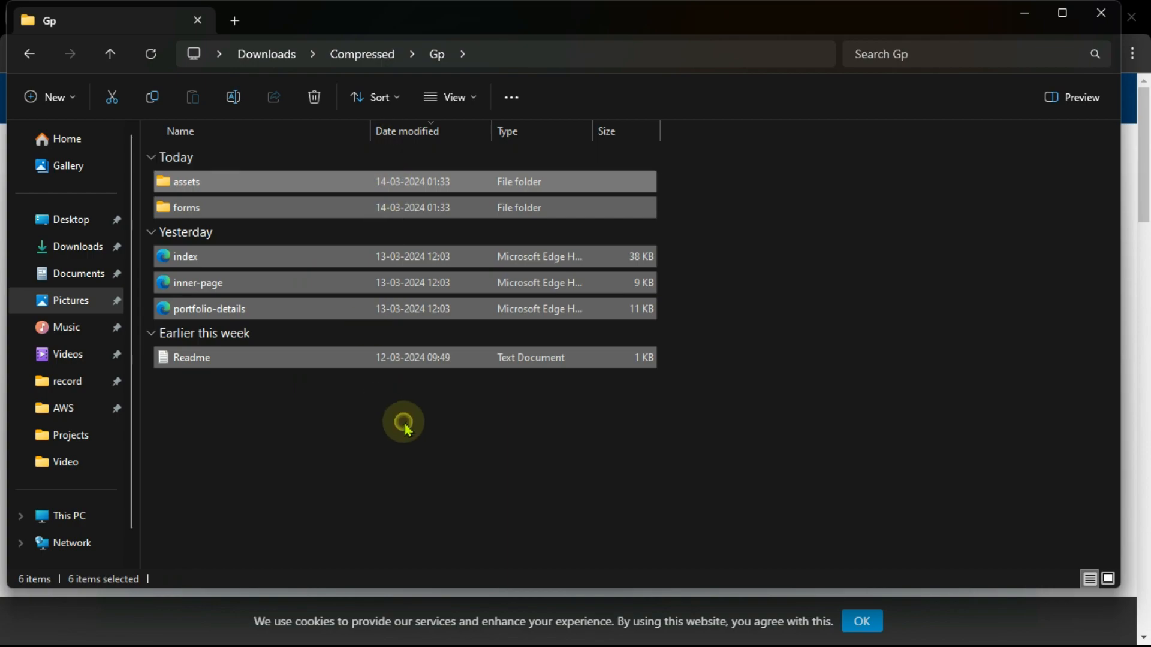
click(404, 426)
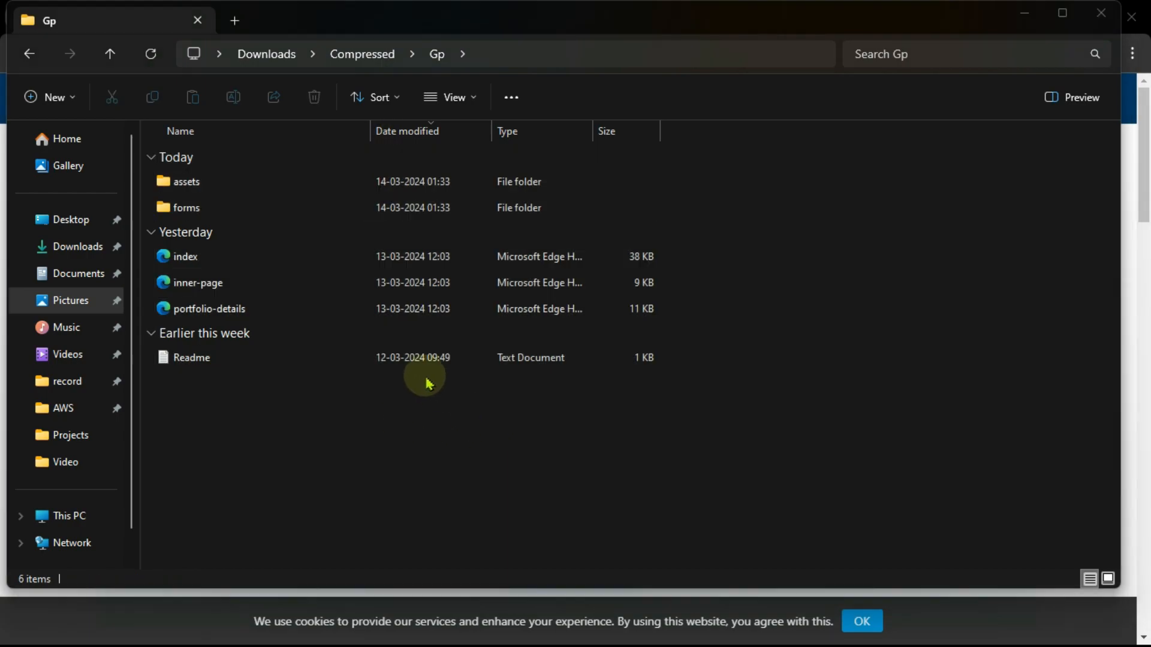
- Switch back to Chrome and return to the AWS CloudFront console page
key(alt+Tab)
click(582, 366)
key(alt+Tab)
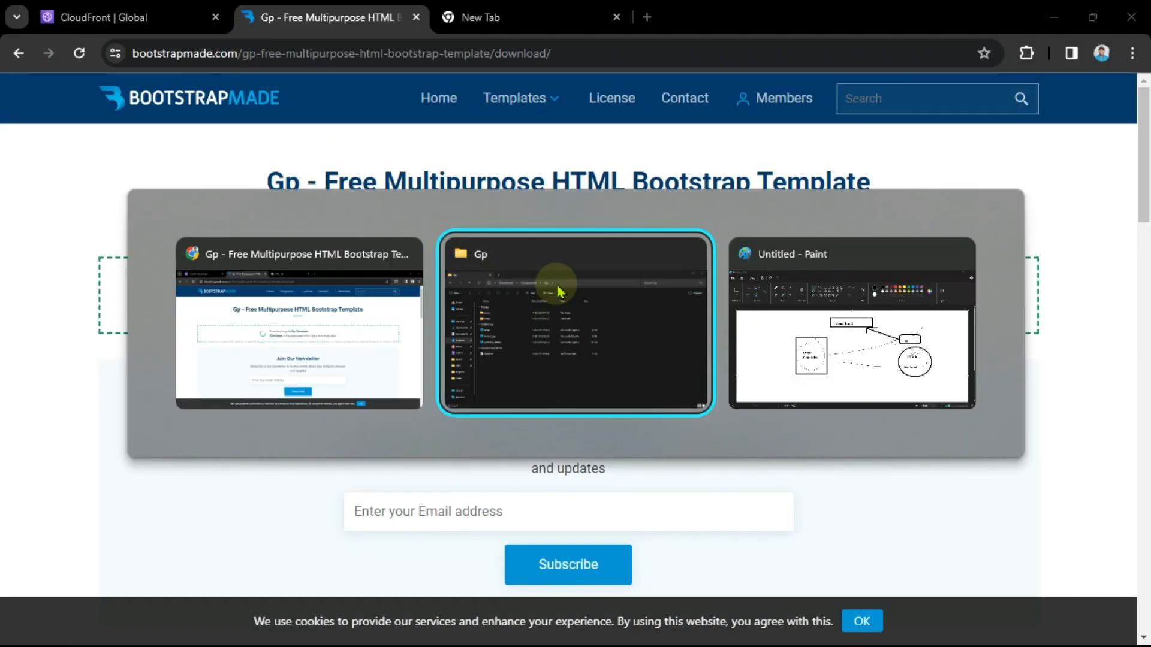
click(368, 336)
click(120, 17)
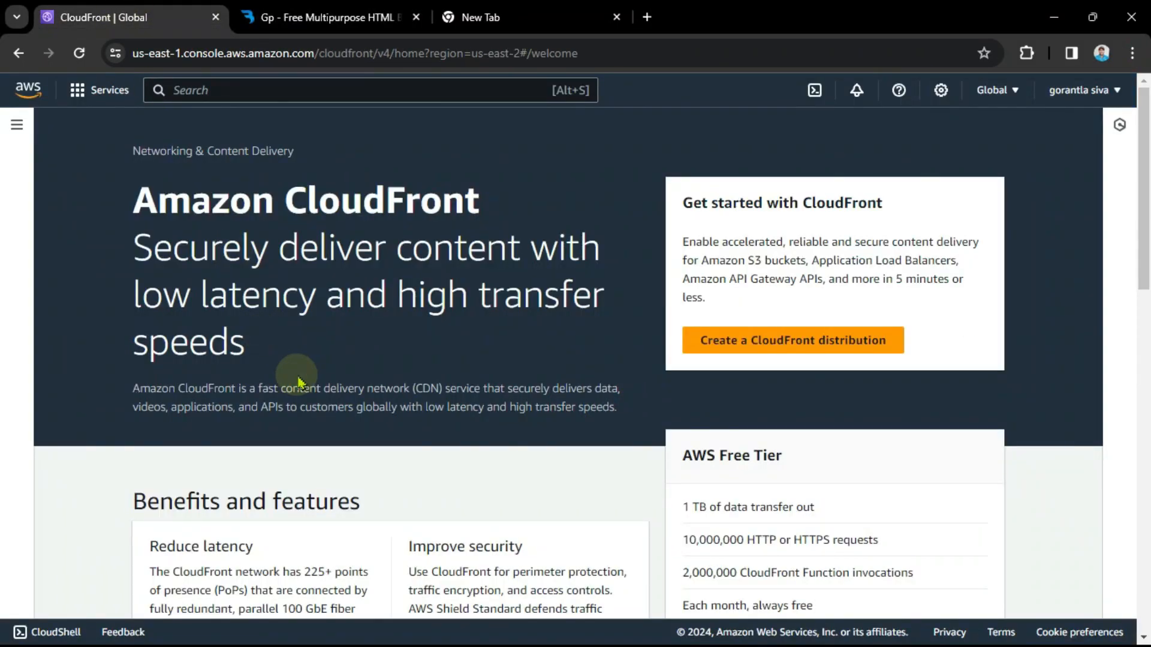
- Search the AWS services for s3 and open the S3 bucket list
click(276, 103)
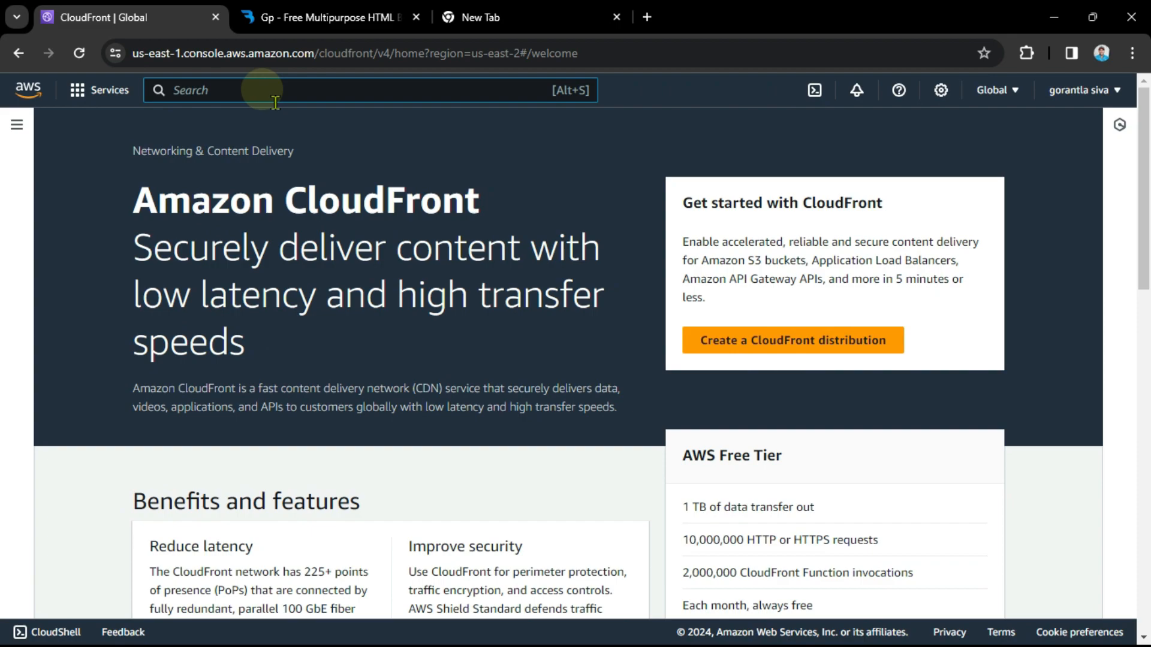
text(s3)
click(410, 220)
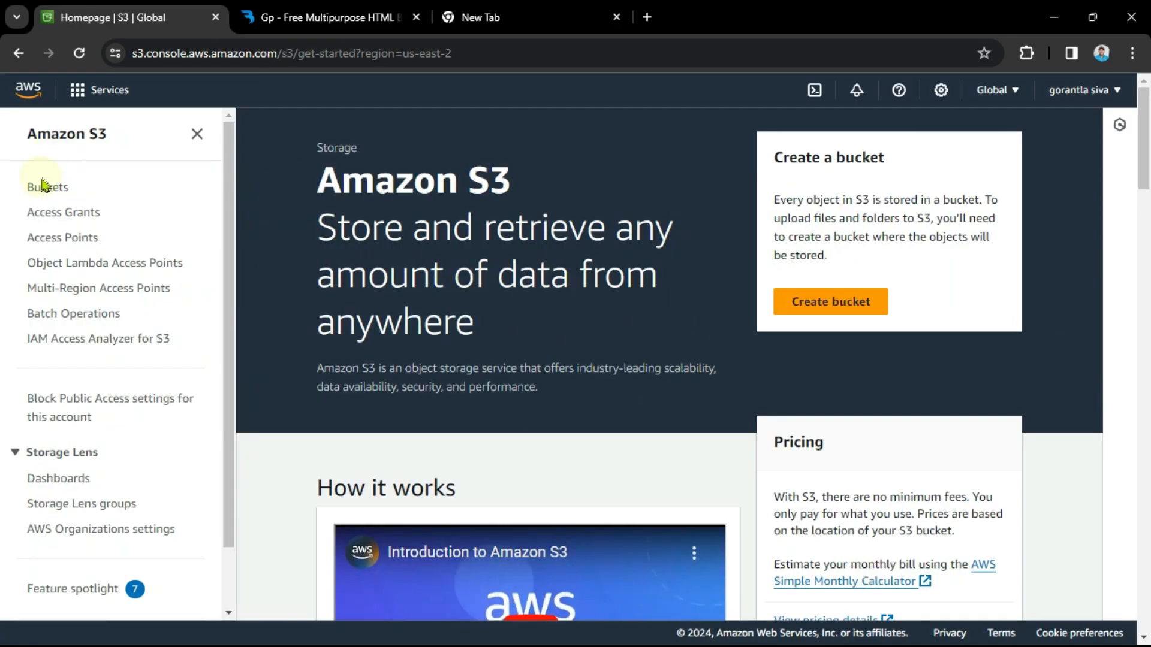
click(43, 186)
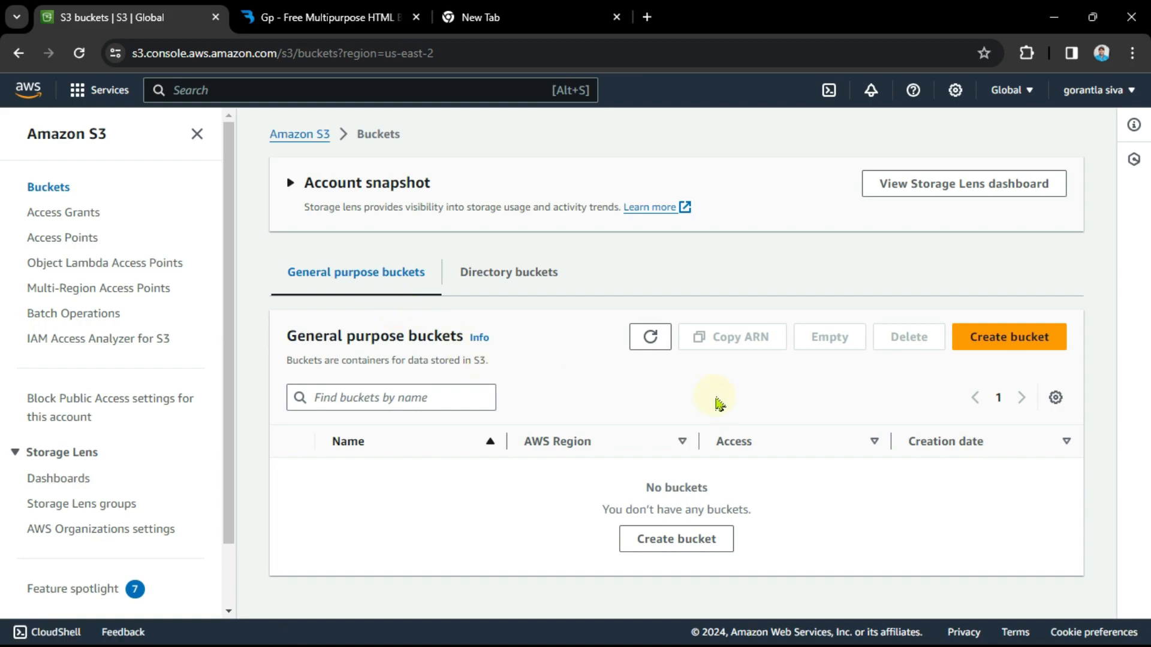
- Start creating an S3 bucket in US East (Ohio) us-east-2 with the name samplewebsite
click(1030, 343)
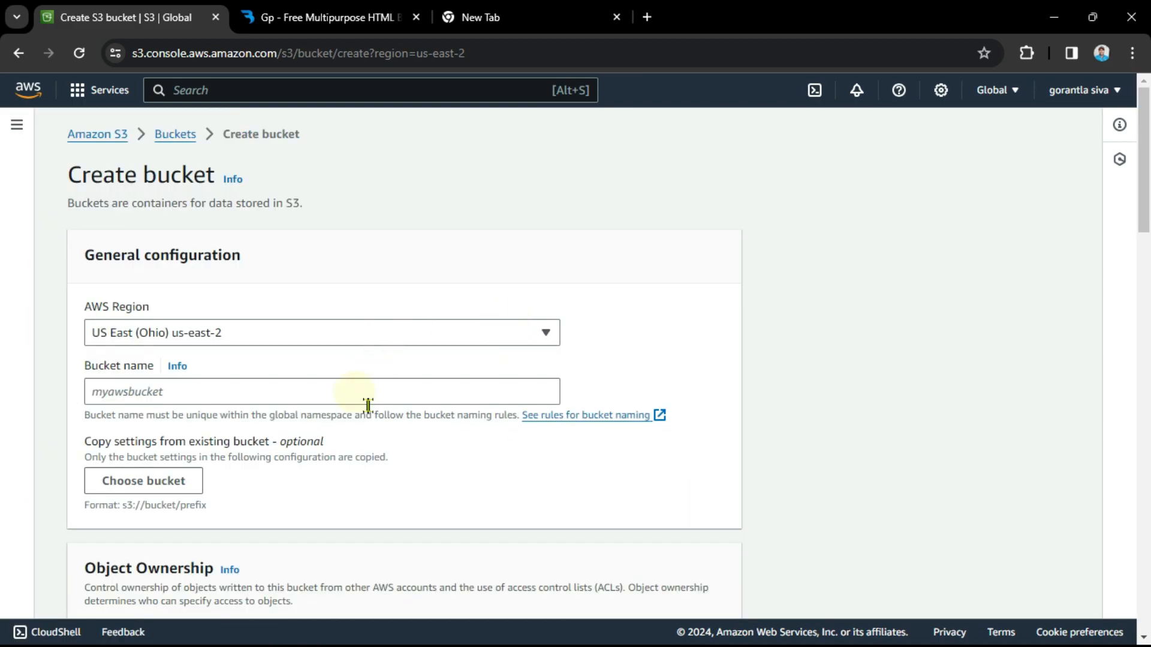
click(264, 392)
text(samplewebsite)
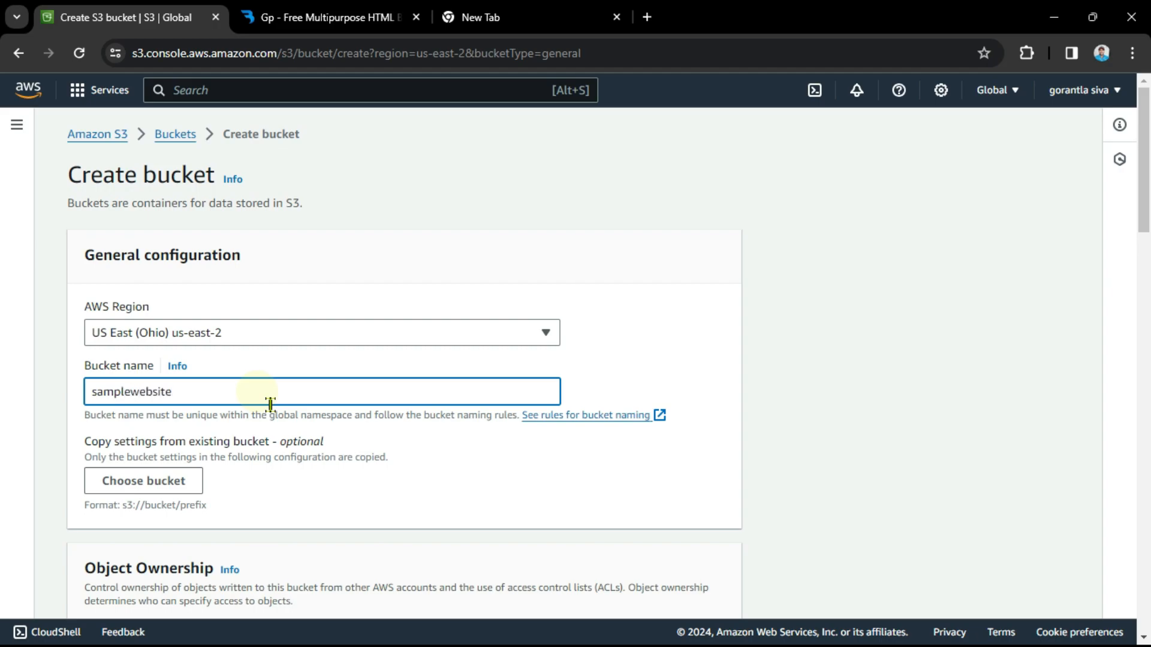
- Enable ACLs with Bucket owner preferred, turn off Block all public access, and try to create the bucket as samplewebsite1
scroll(372, 398, down, 12)
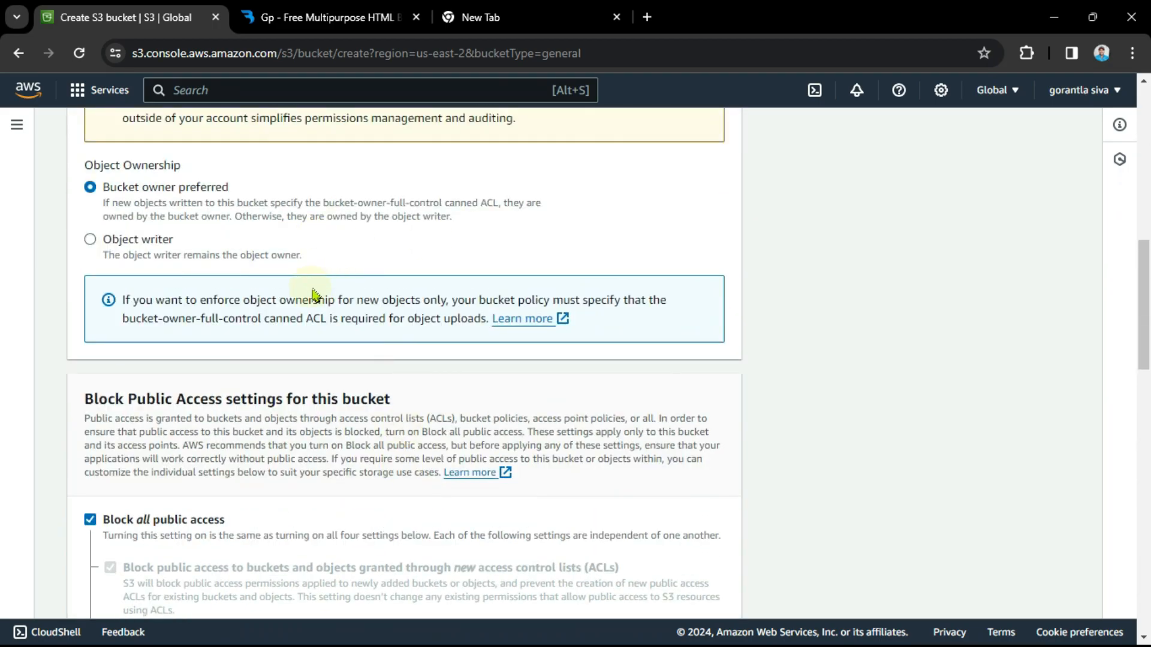
scroll(341, 387, up, 2)
scroll(141, 305, down, 15)
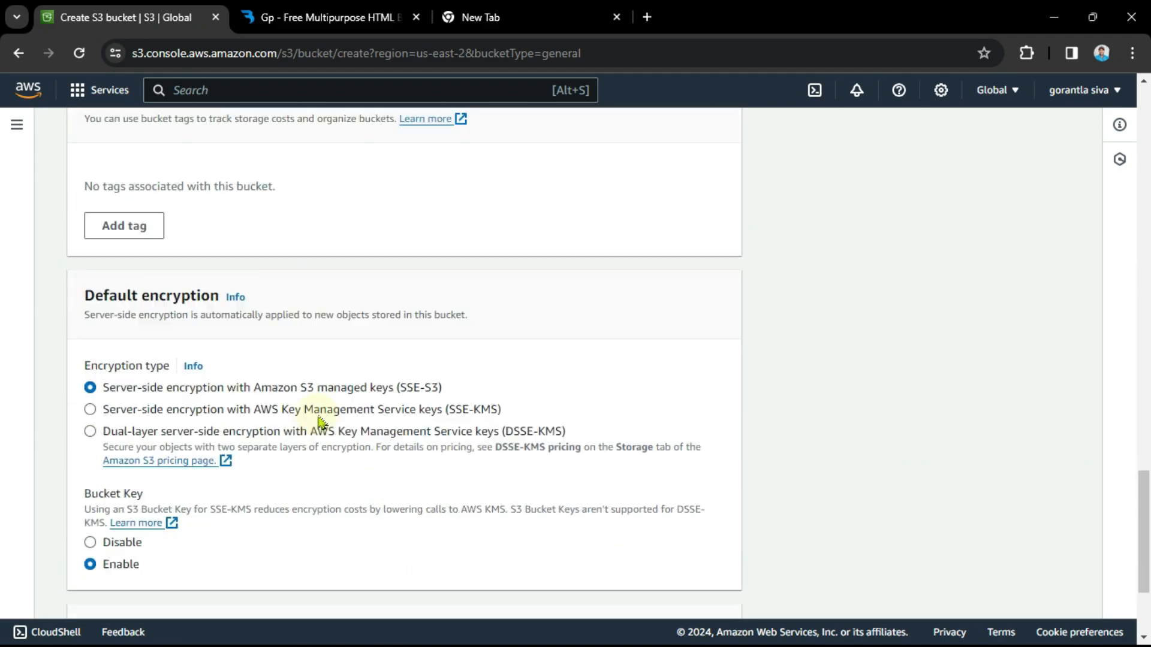
scroll(322, 422, down, 3)
scroll(304, 447, up, 8)
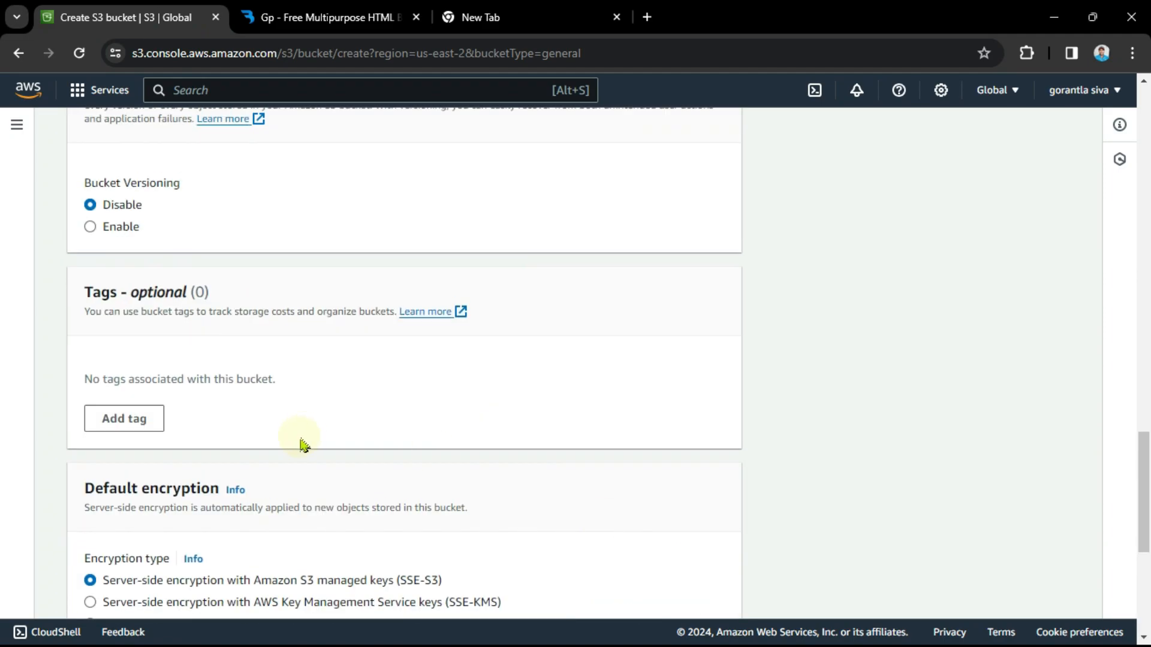
scroll(714, 599, down, 10)
scroll(715, 601, up, 4)
scroll(715, 602, up, 10)
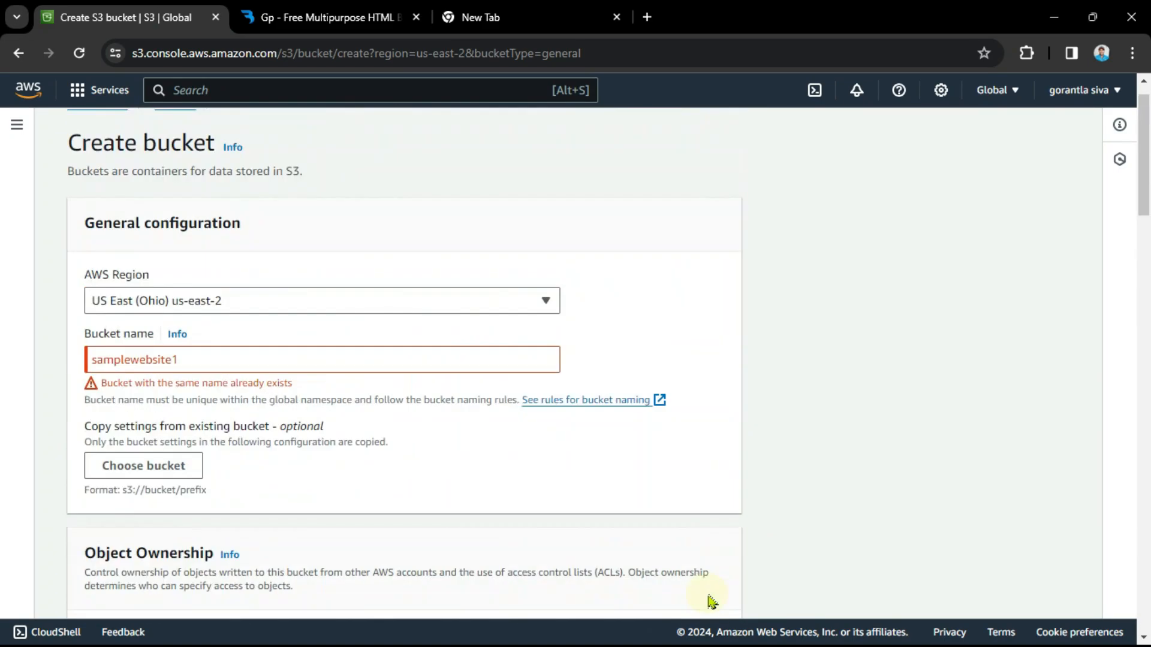
- Change the bucket name to samplewebsite0987 and create the bucket
click(269, 365)
key(BackSpace)
text(0987)
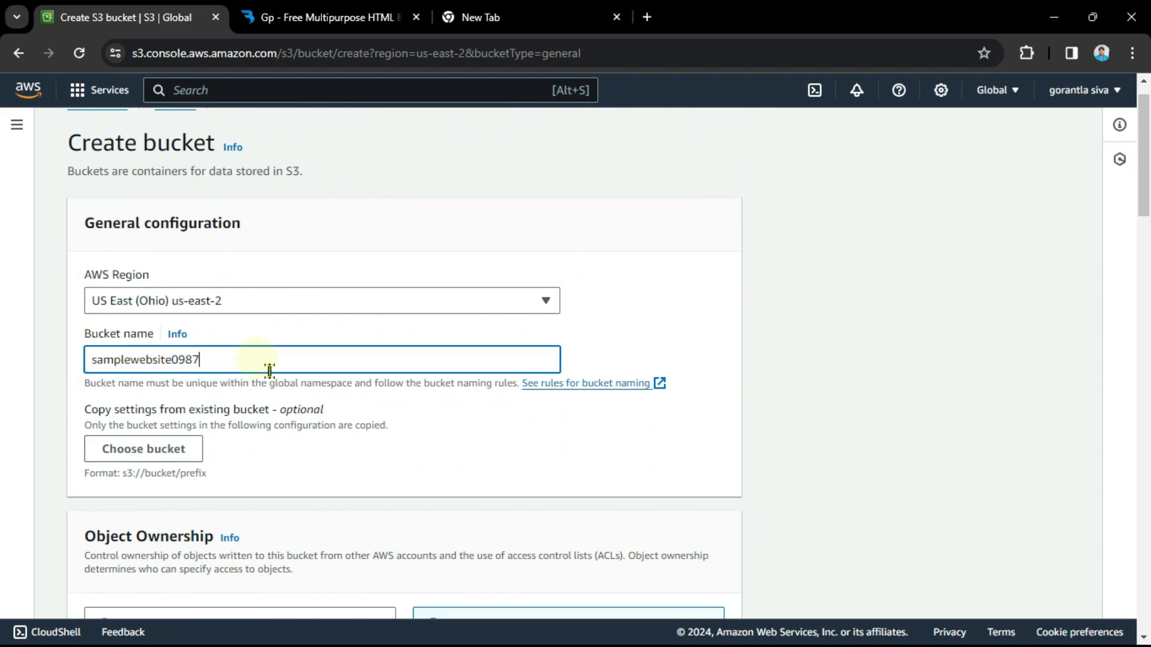
scroll(660, 570, down, 20)
click(688, 592)
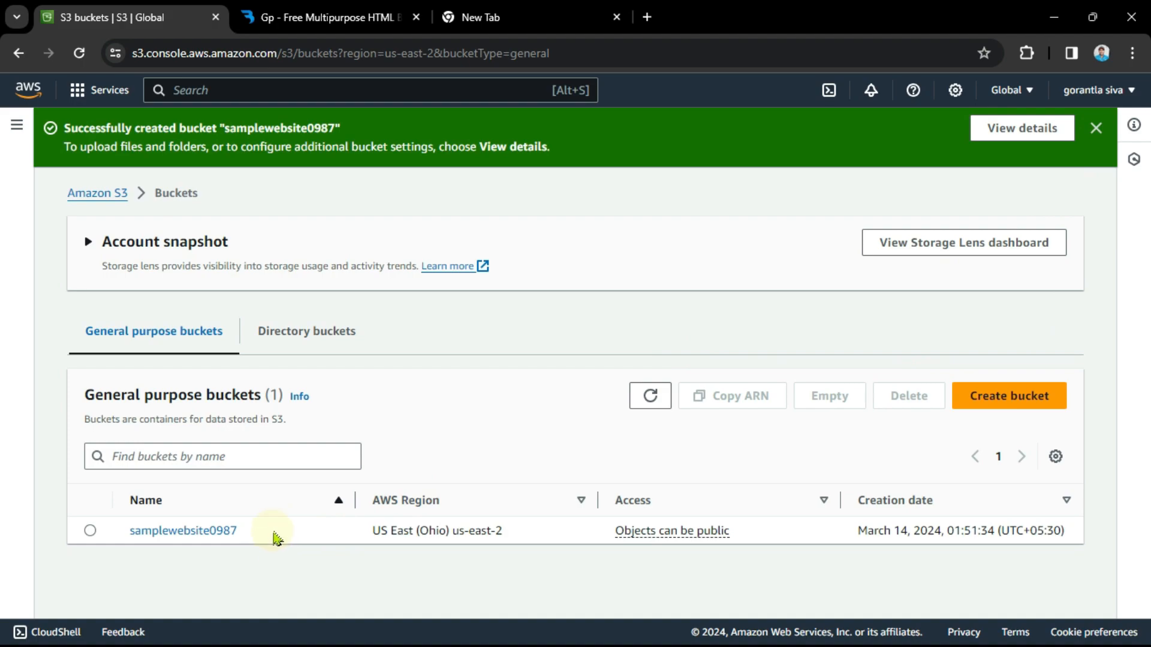
- Open the samplewebsite0987 bucket and add all files and folders from the local Gp folder to its upload list
drag(278, 539, 69, 560)
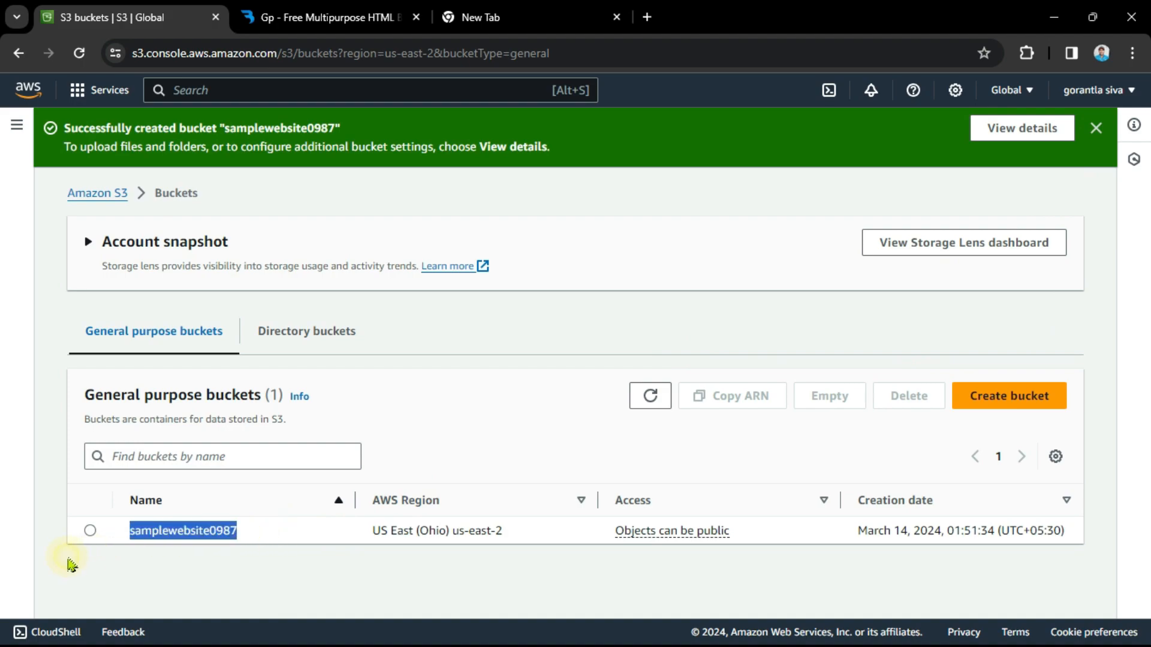
click(257, 578)
click(180, 532)
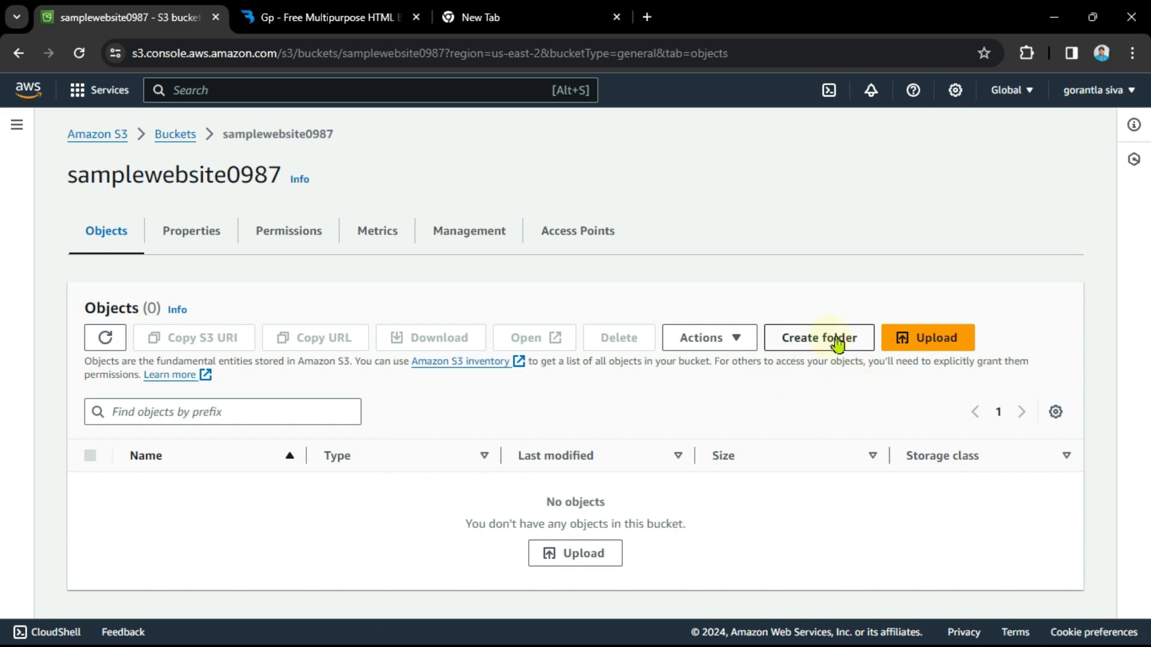
click(893, 338)
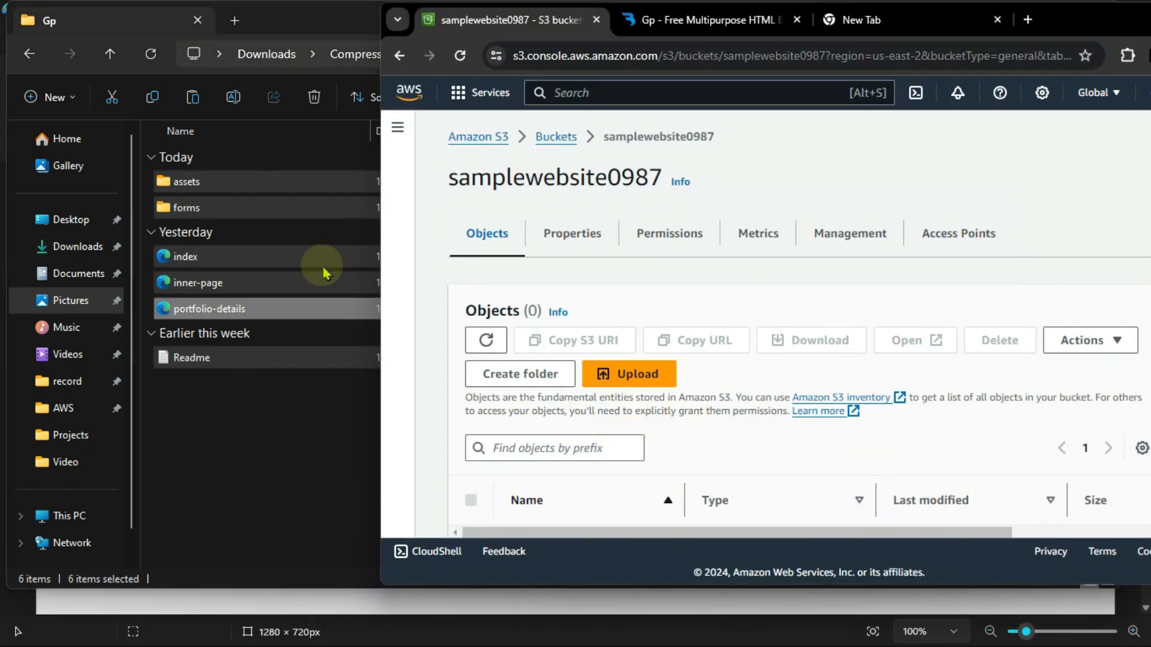
drag(324, 272, 762, 413)
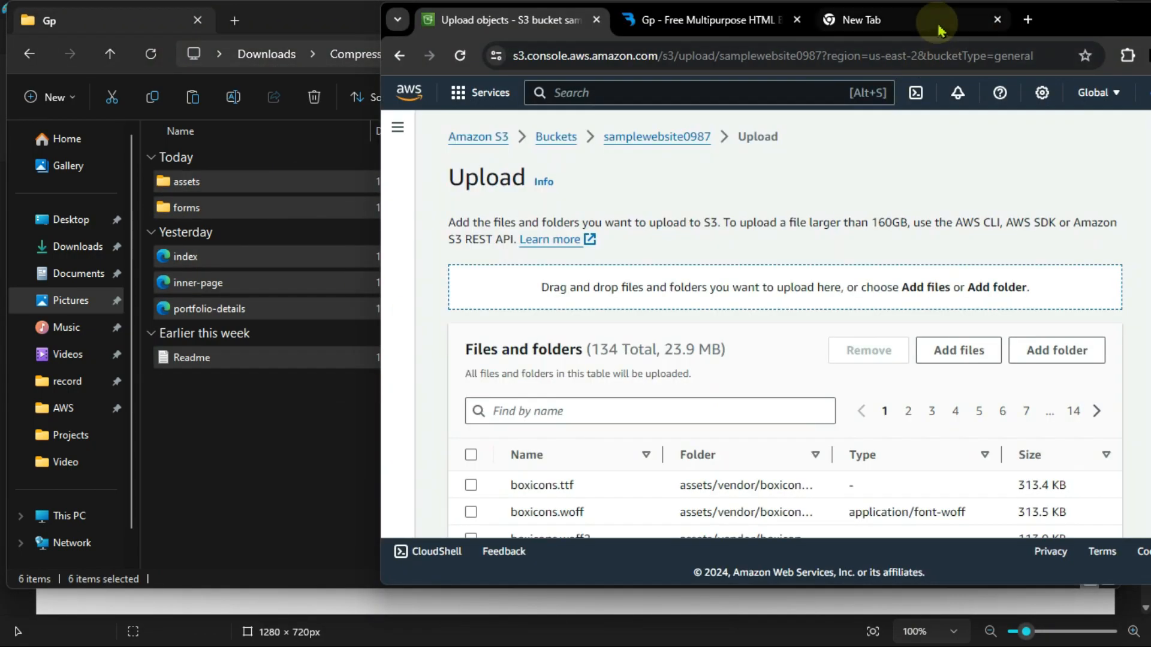
double_click(938, 30)
- Review the upload list and destination, and upload the website files to s3://samplewebsite0987
scroll(673, 368, down, 5)
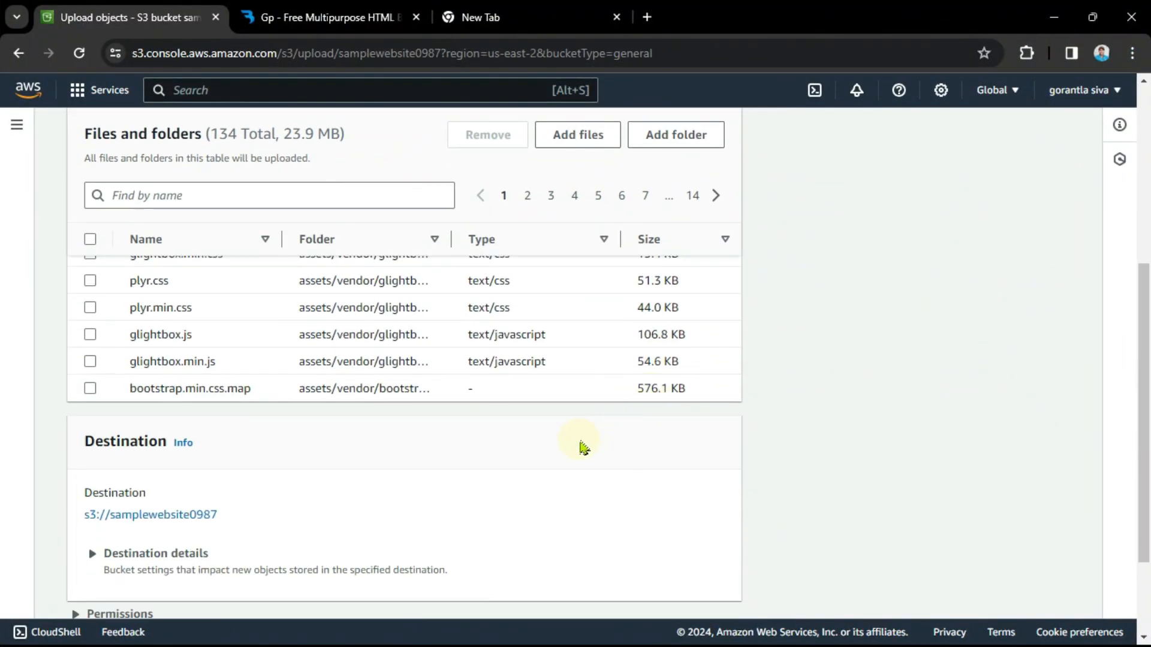
scroll(539, 440, up, 4)
scroll(839, 426, down, 4)
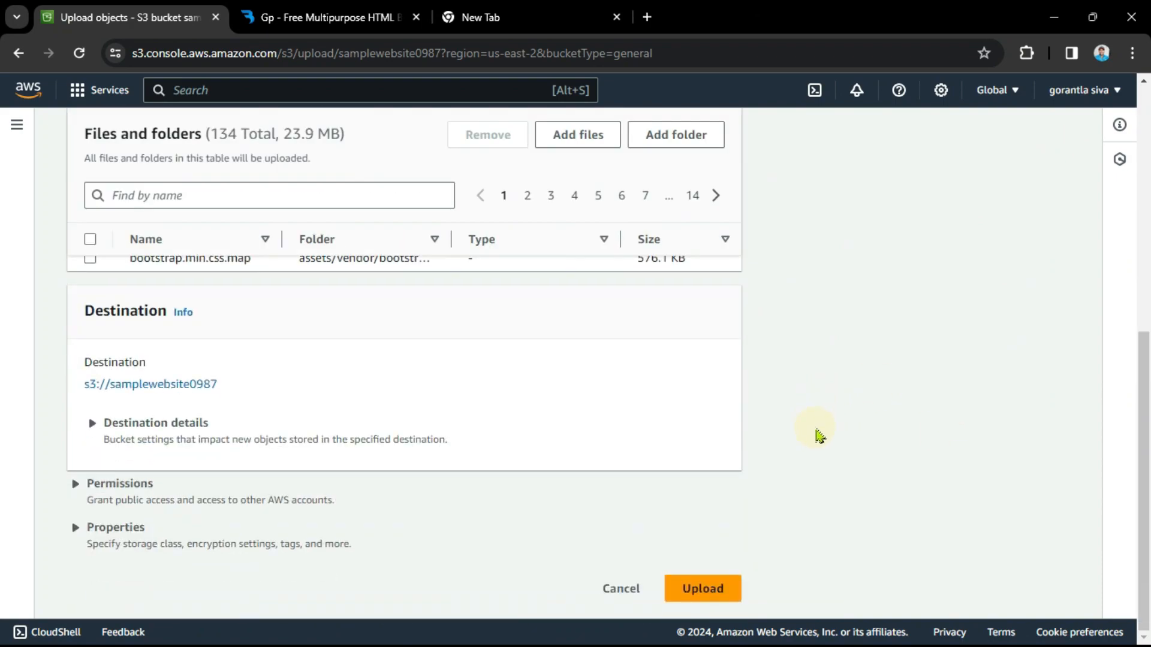
click(693, 587)
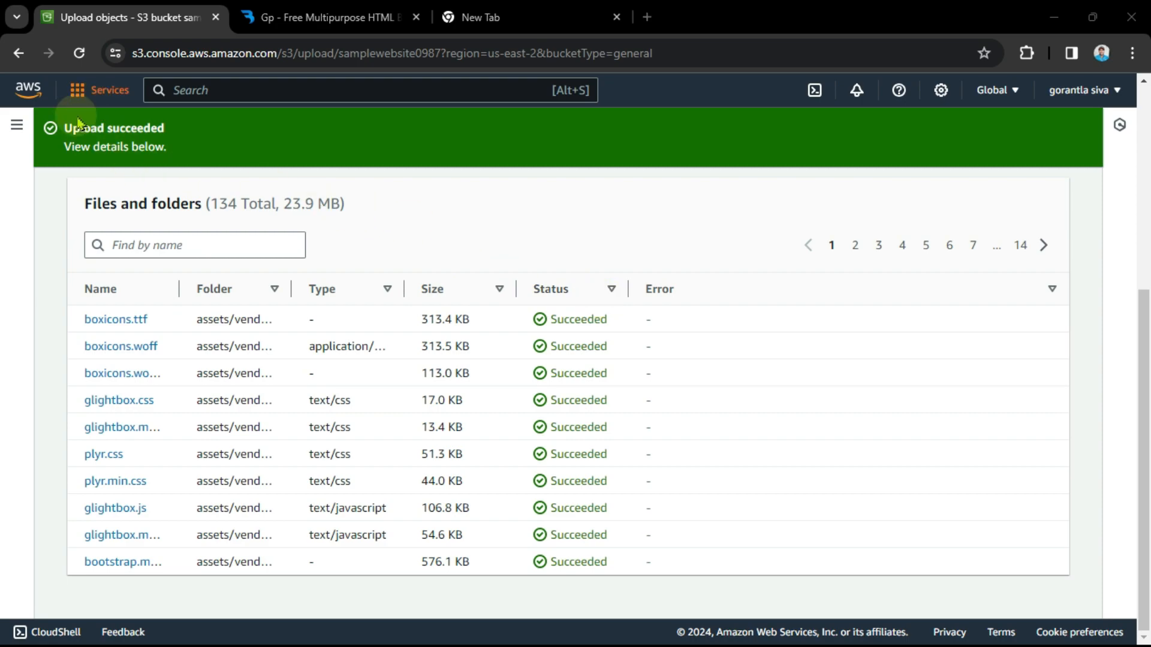
- Open the samplewebsite0987 bucket from the bucket list and review its uploaded objects
click(17, 126)
click(60, 188)
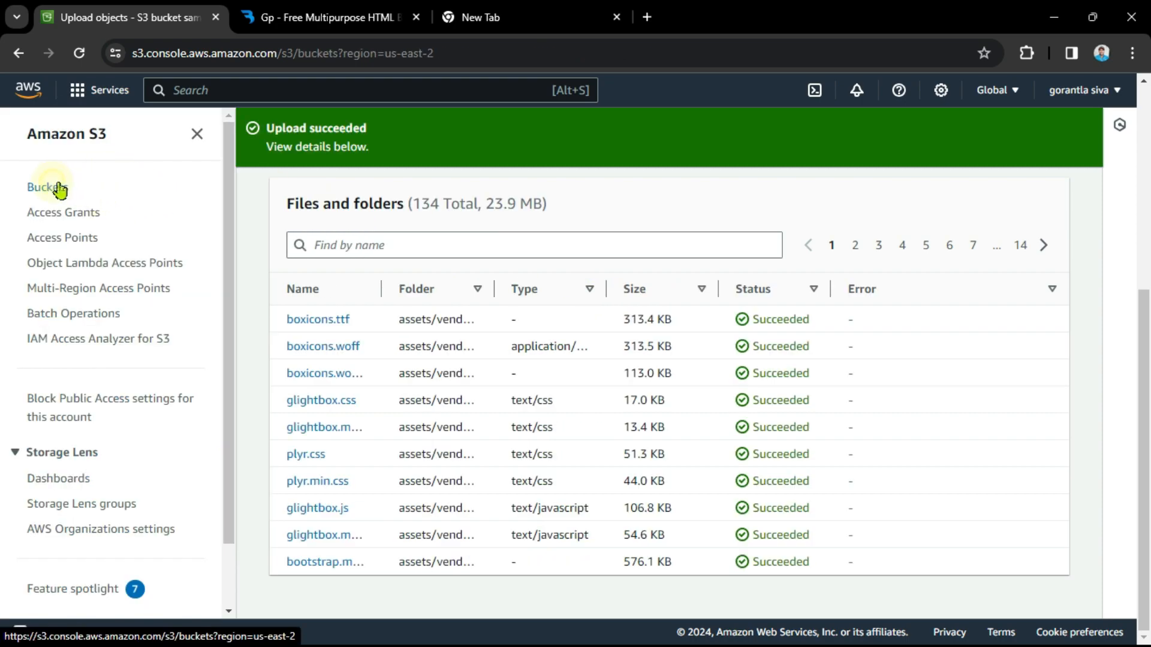
click(391, 483)
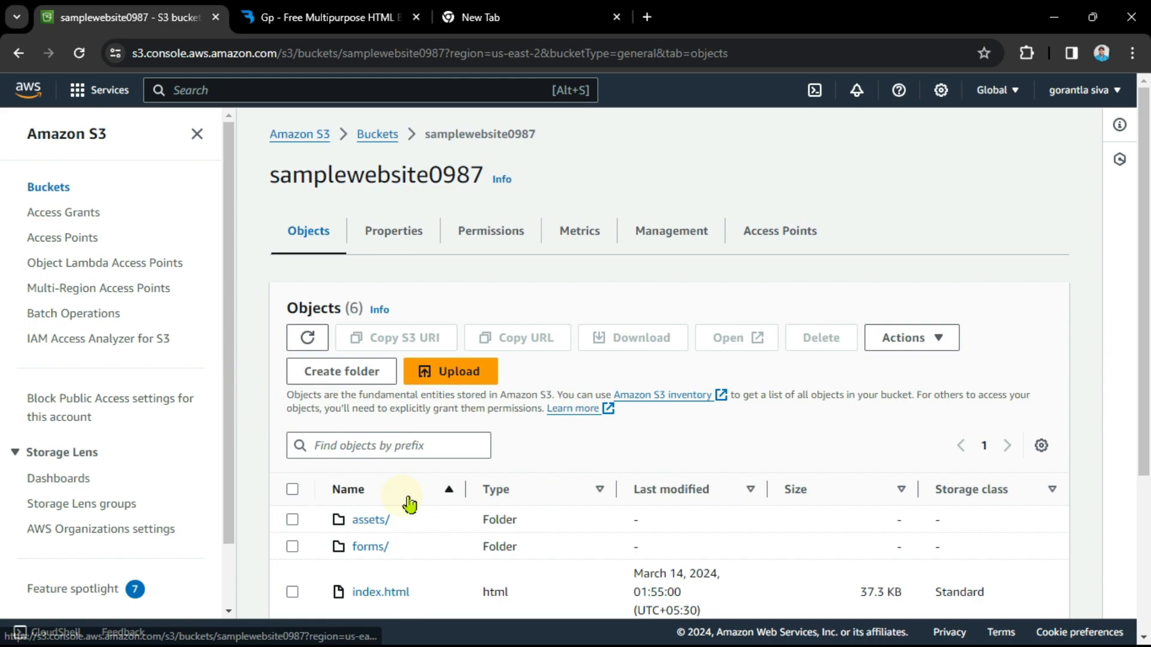
scroll(876, 483, down, 1)
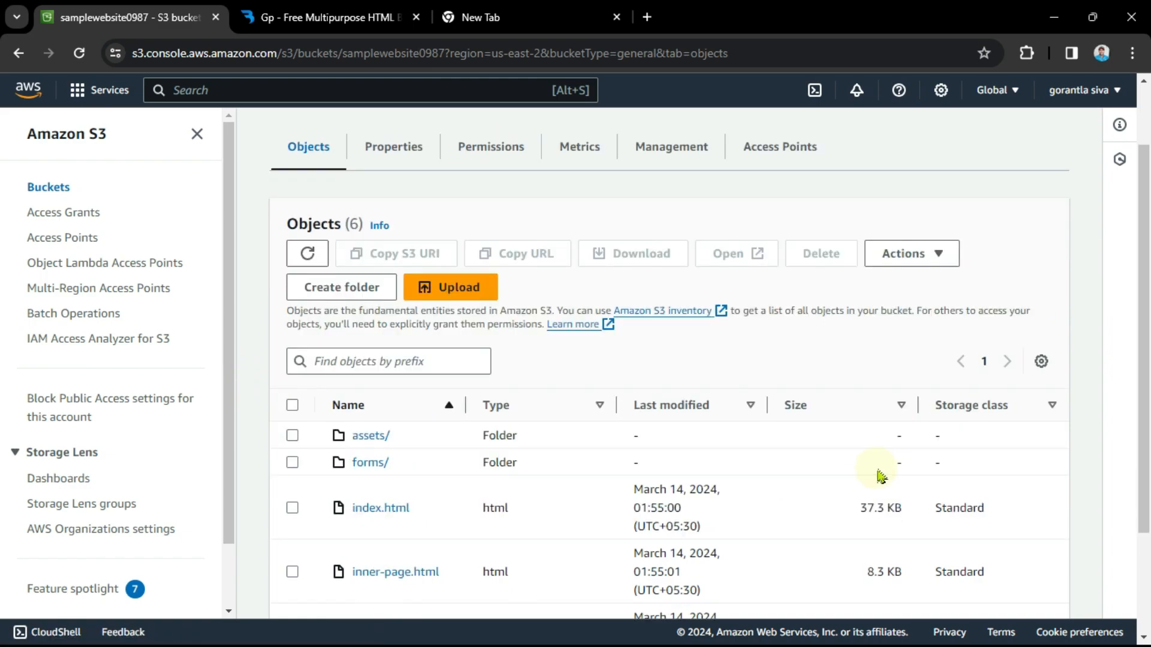
scroll(717, 337, up, 1)
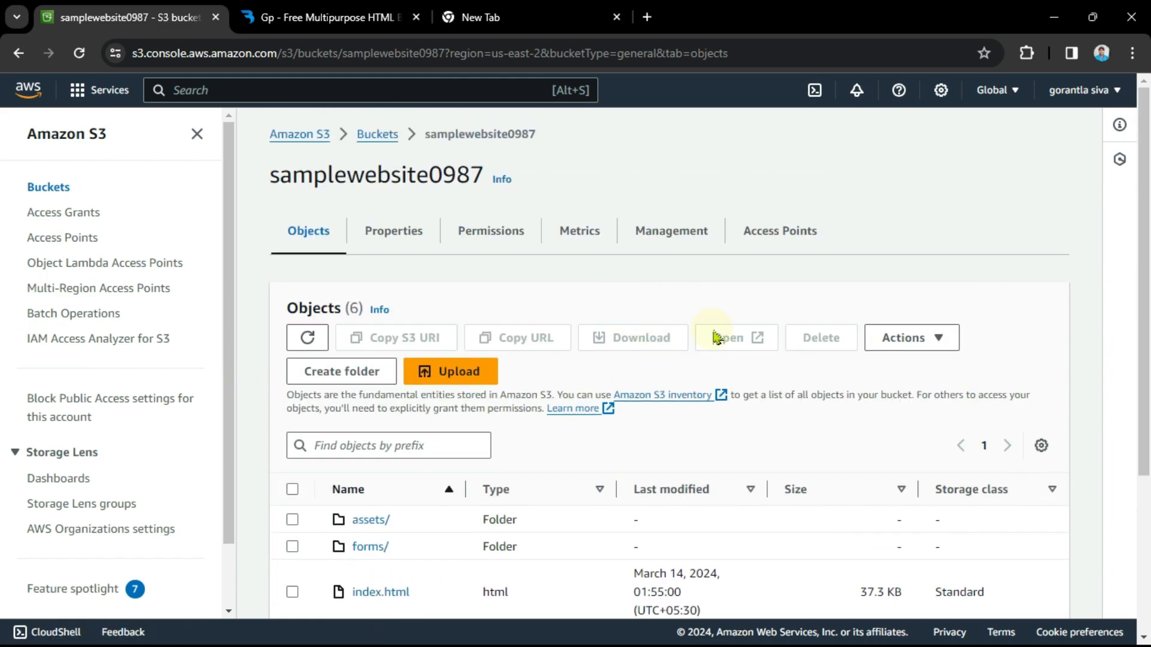
- Open the bucket policy of samplewebsite0987 for editing and launch the AWS Policy Generator
click(498, 246)
scroll(532, 304, down, 4)
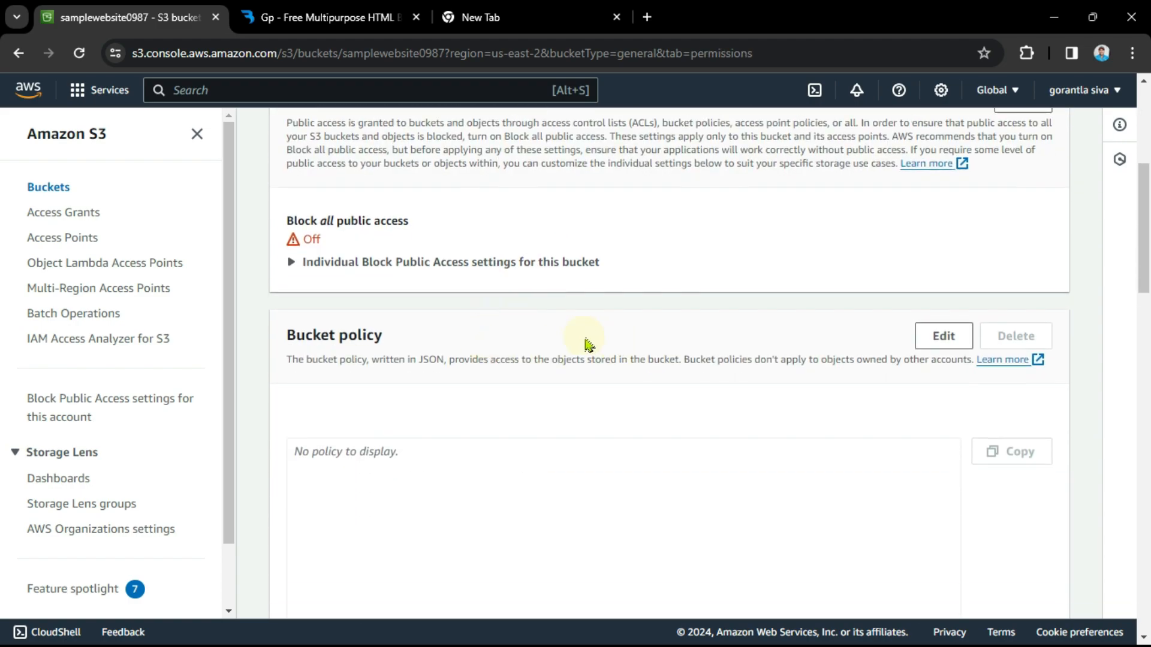
click(944, 339)
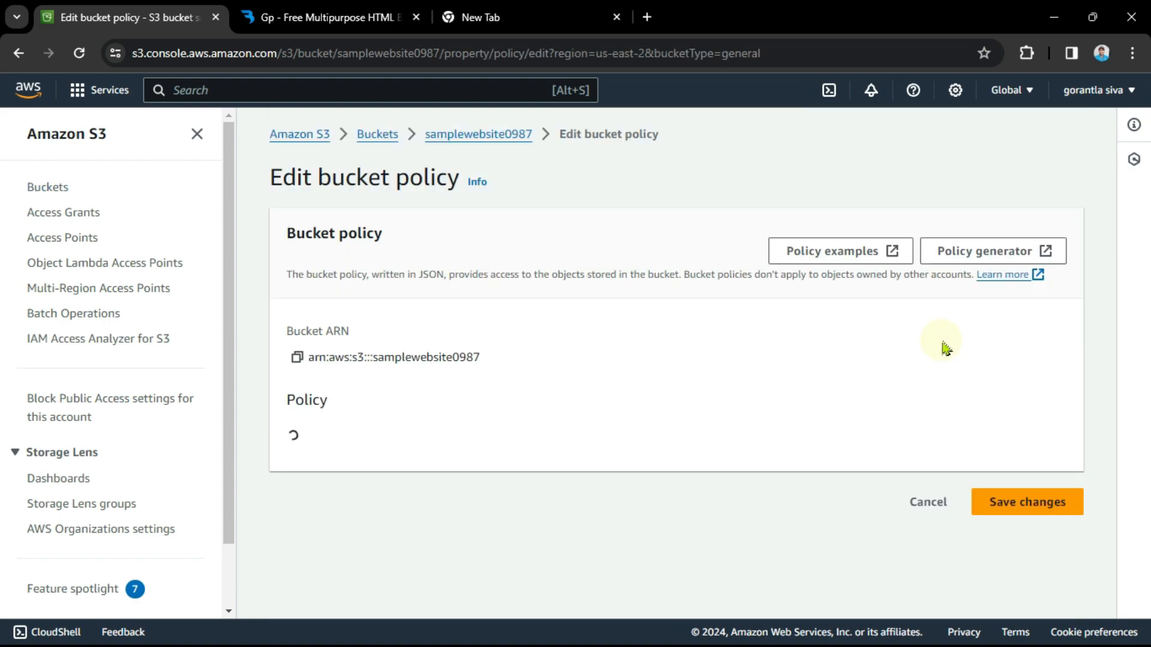
scroll(630, 442, down, 3)
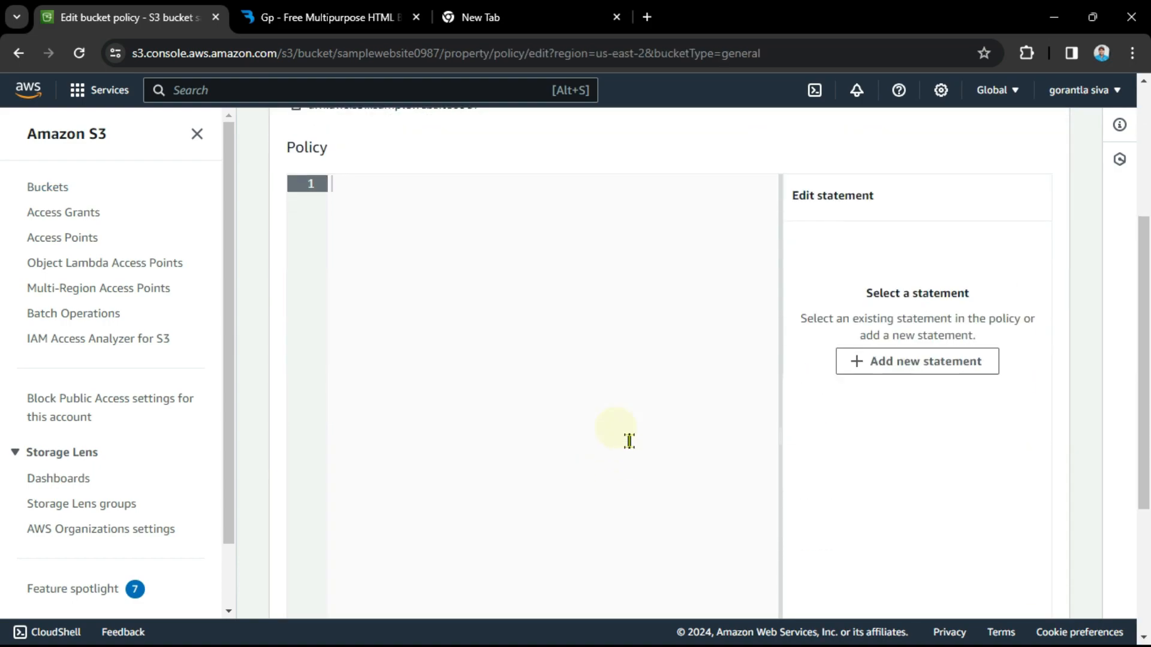
scroll(923, 398, up, 3)
click(1025, 248)
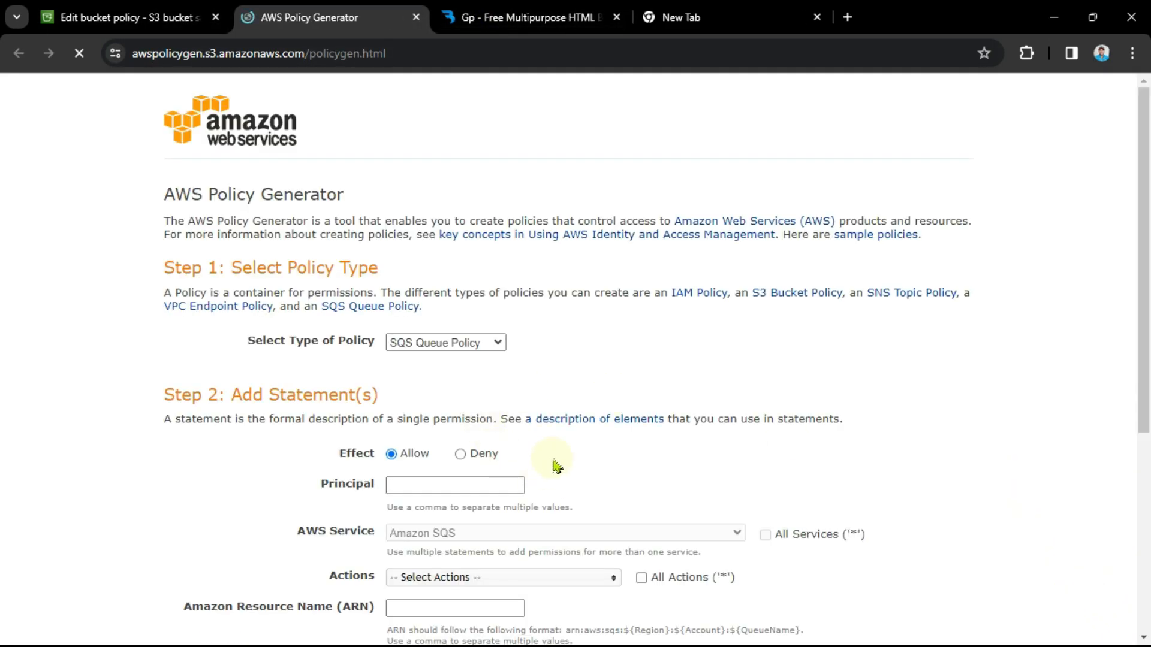
- Choose S3 Bucket Policy as the policy type, enter 8 as the principal, and select all actions for the statement
click(462, 342)
click(440, 373)
scroll(462, 336, down, 4)
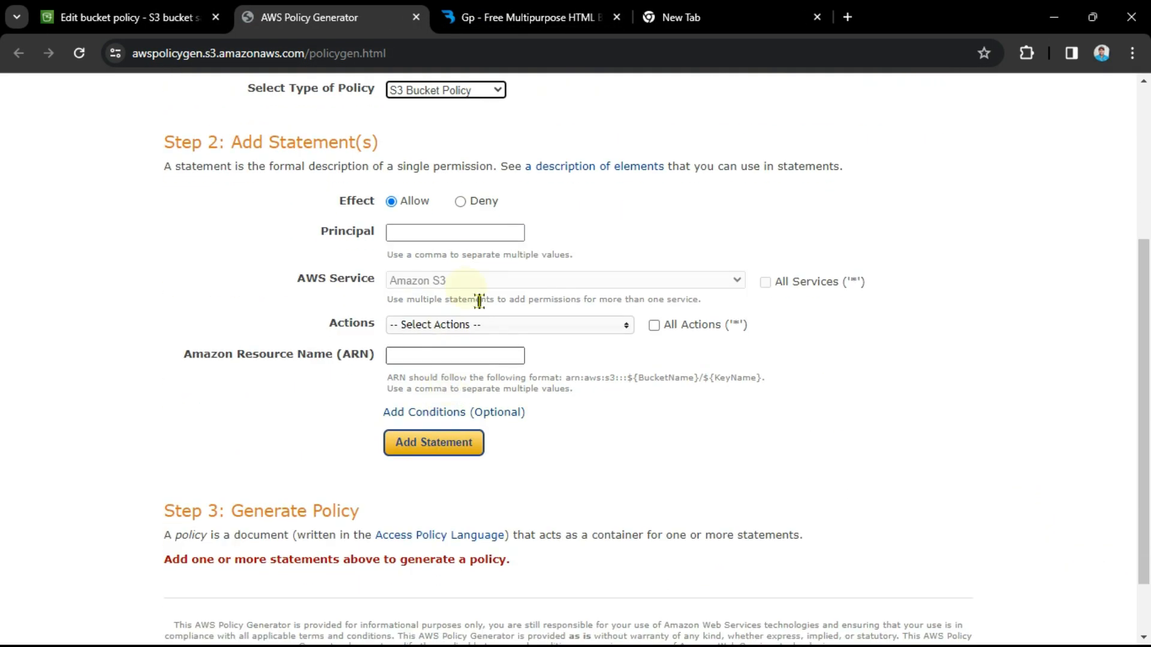
click(477, 233)
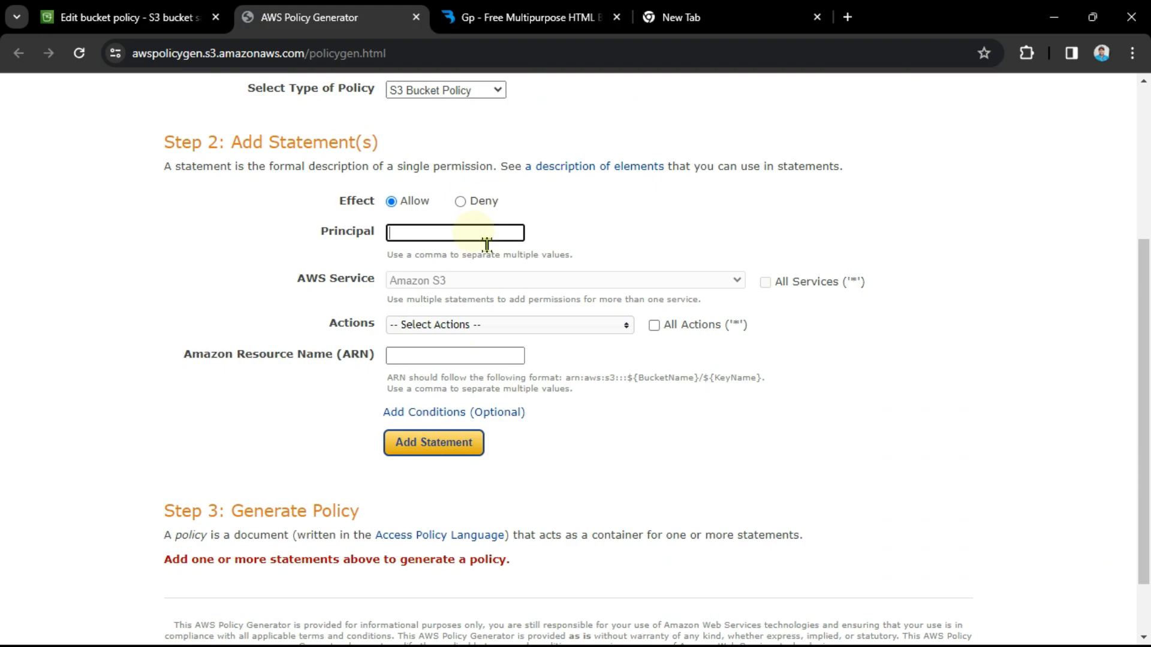
text(8)
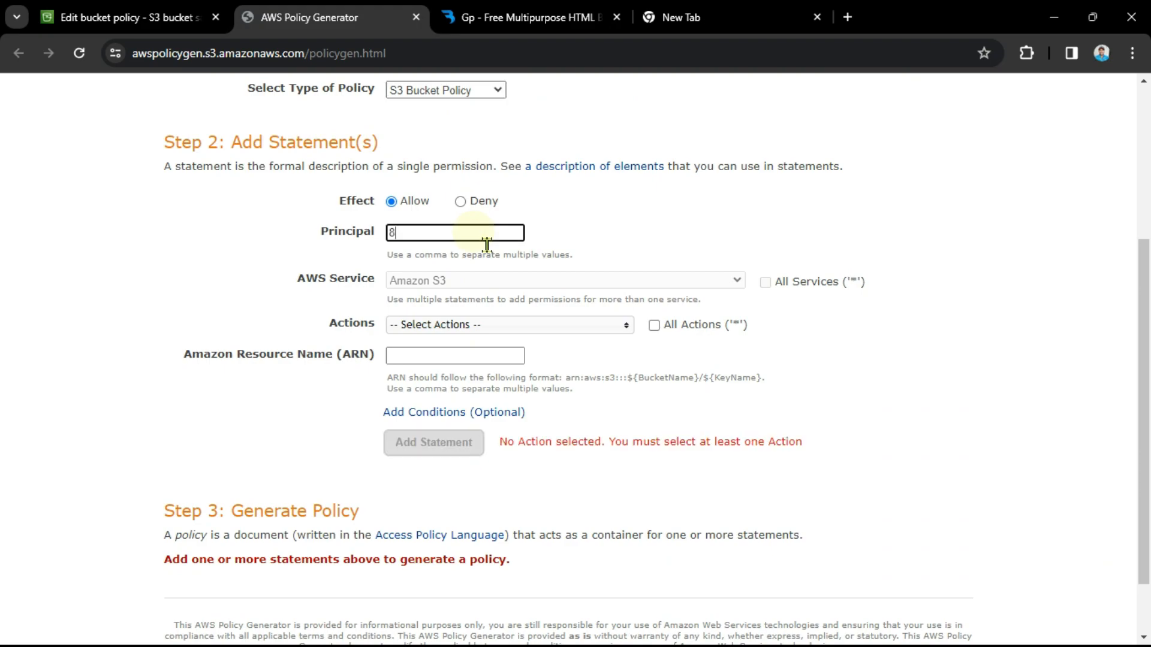
click(555, 327)
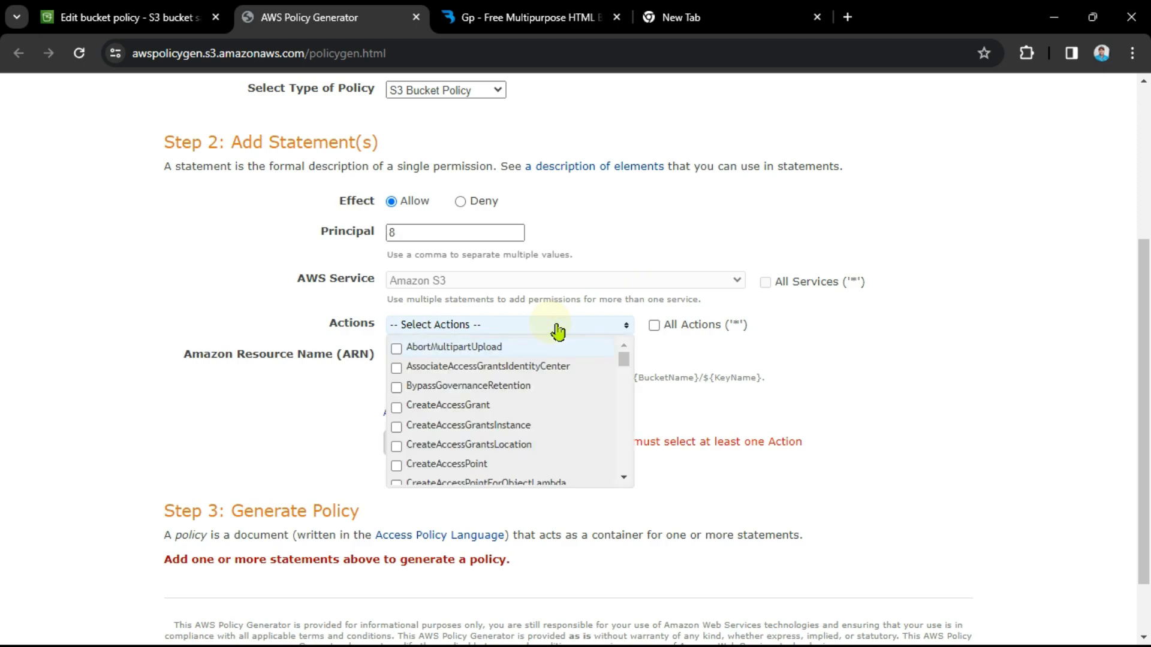
click(654, 325)
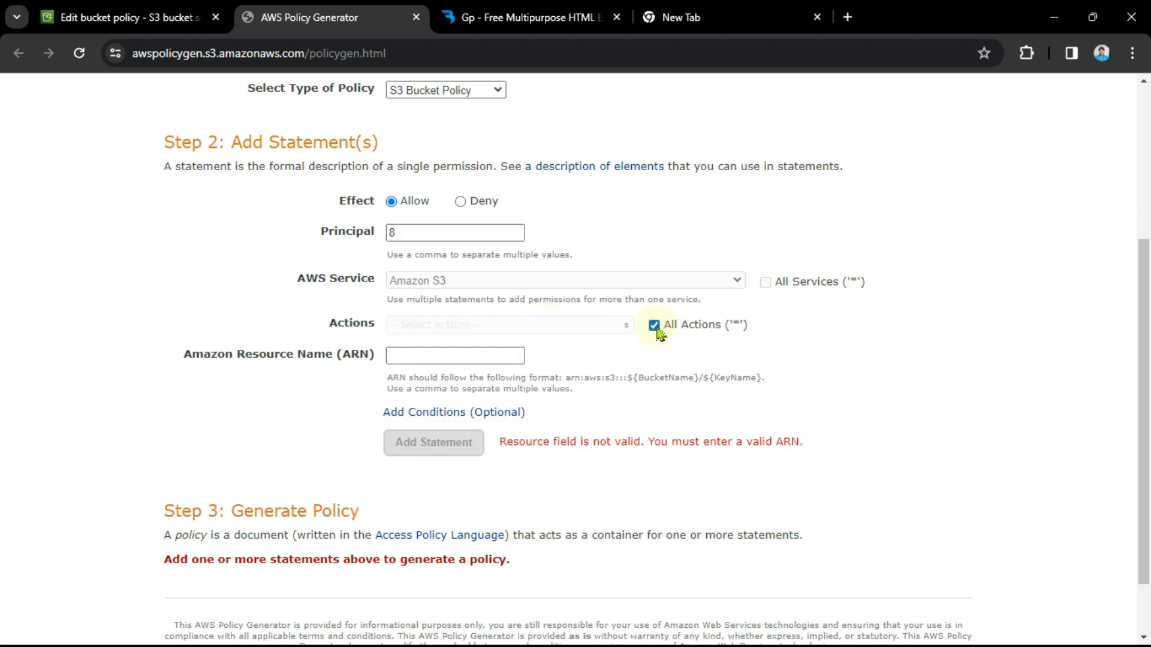
- Copy the bucket ARN arn:aws:s3:::samplewebsite0987 into the statement's resource name and add the statement
scroll(660, 329, down, 1)
click(471, 280)
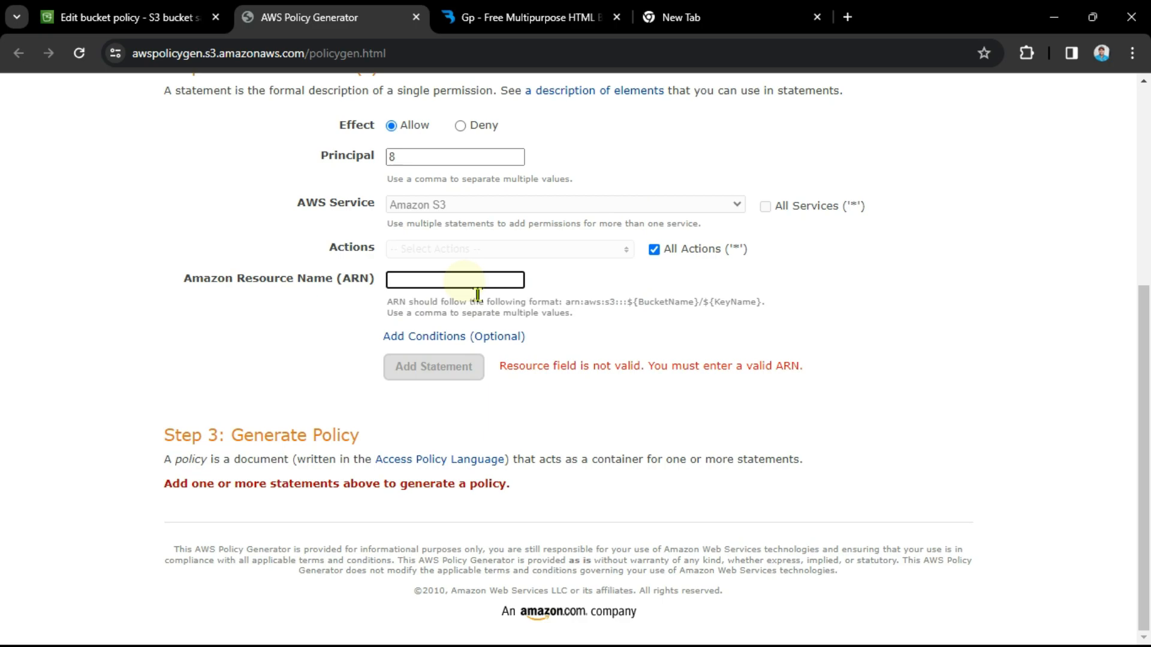
click(174, 17)
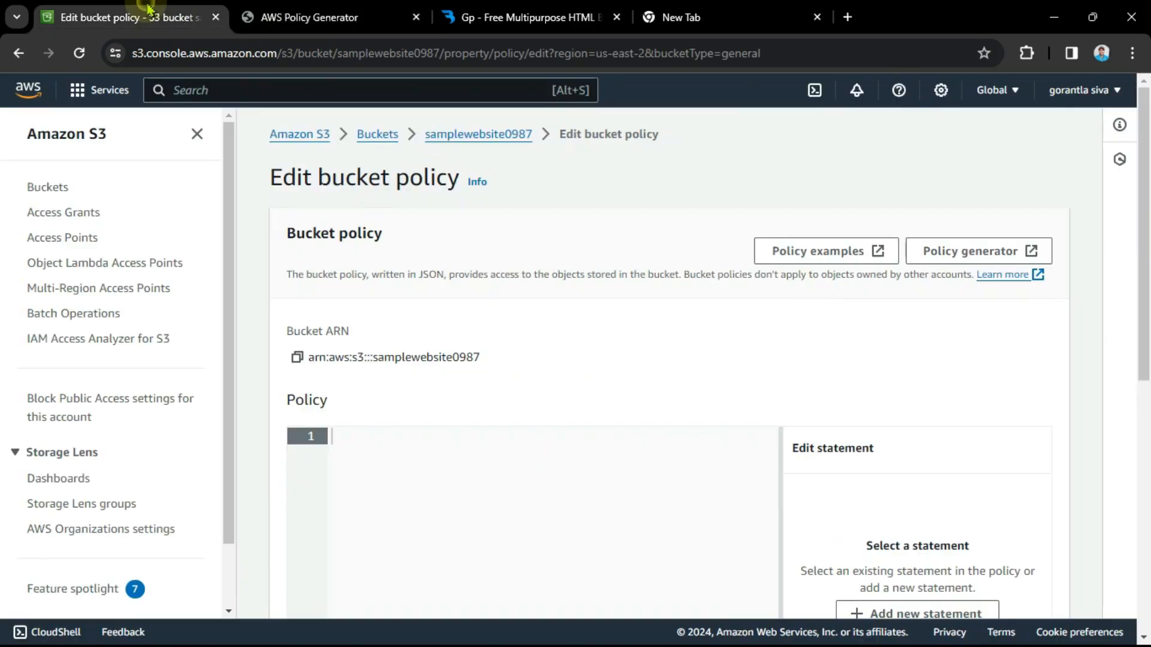
click(307, 361)
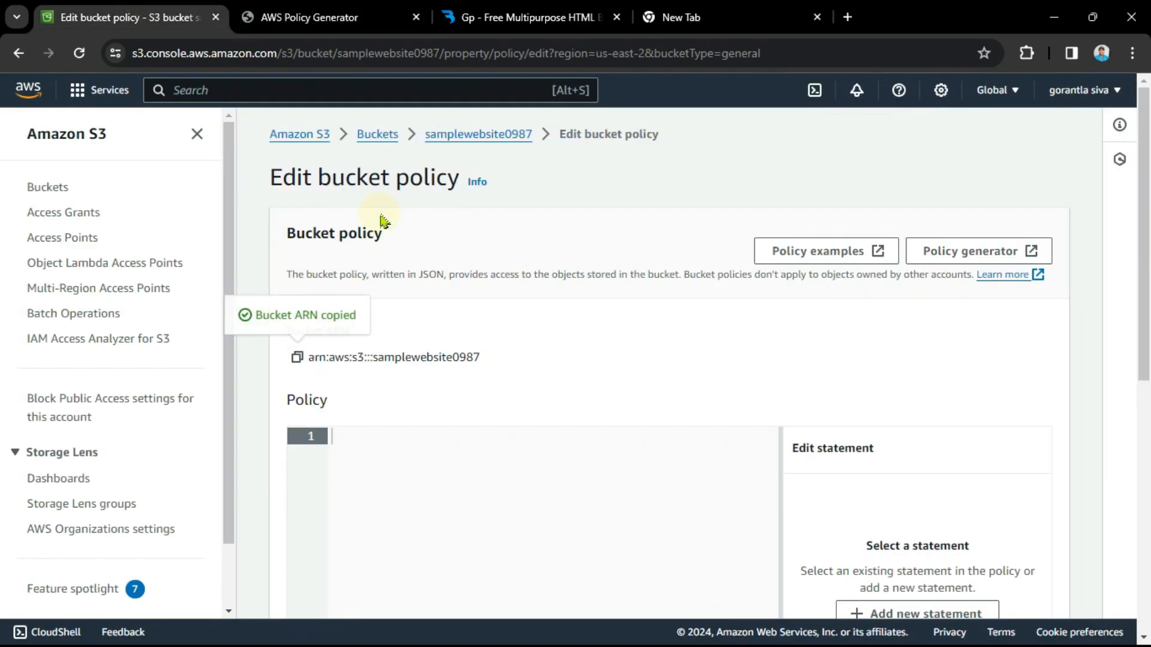
click(345, 20)
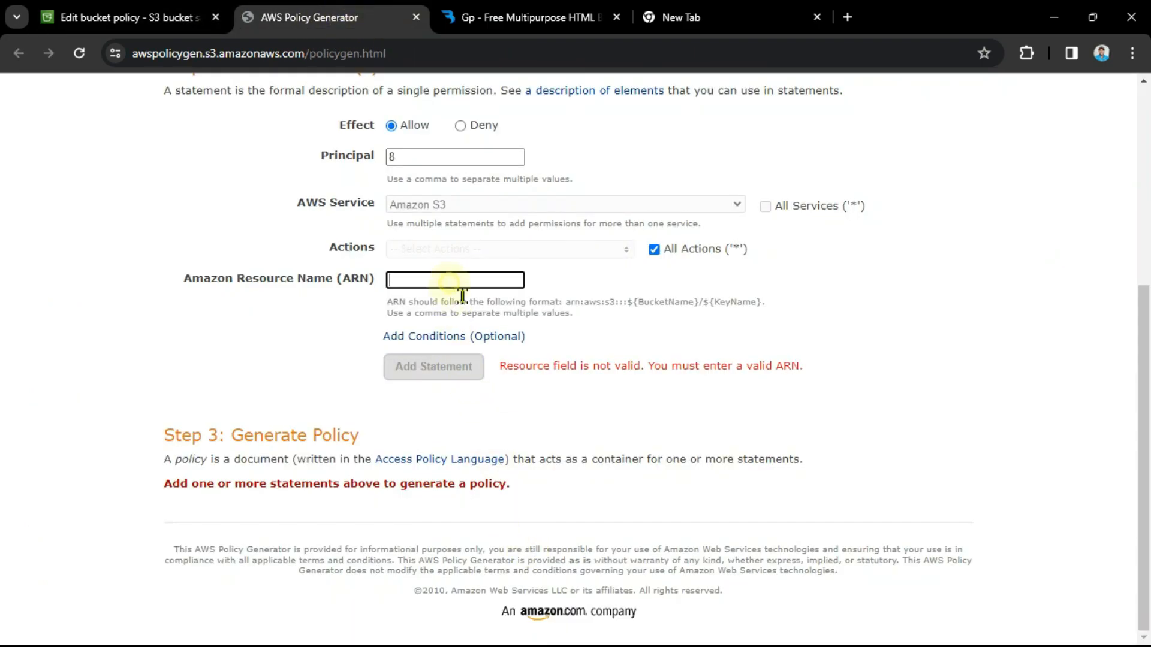
key(ctrl+v)
click(455, 376)
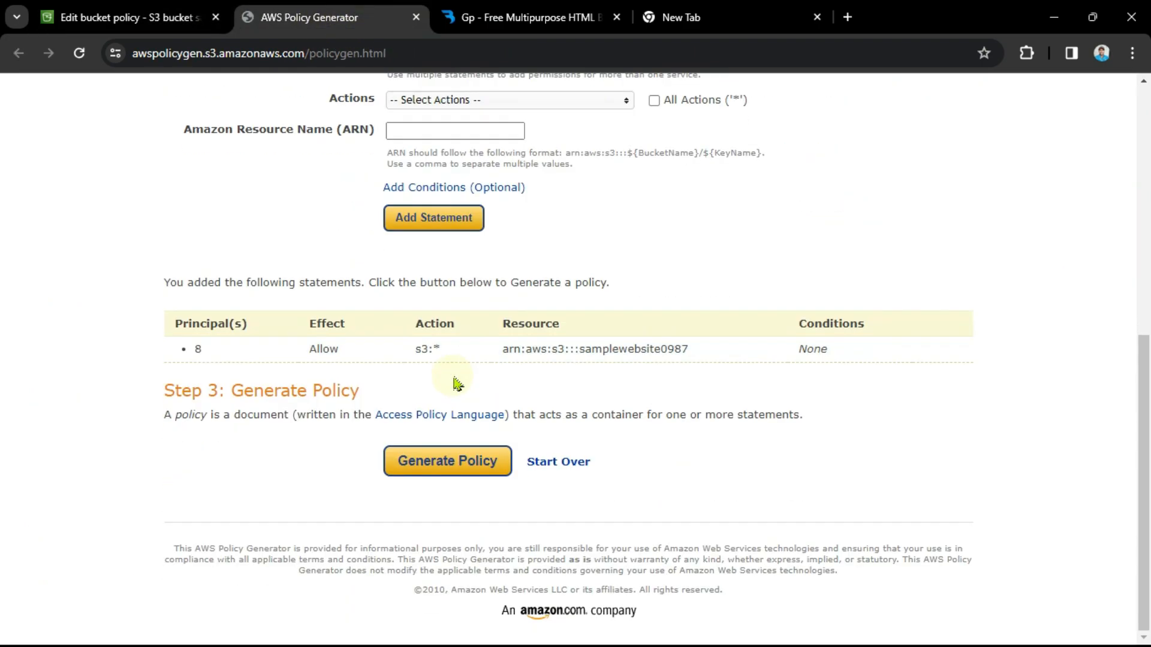
- Generate the policy JSON and save it as the bucket policy of samplewebsite0987
click(476, 469)
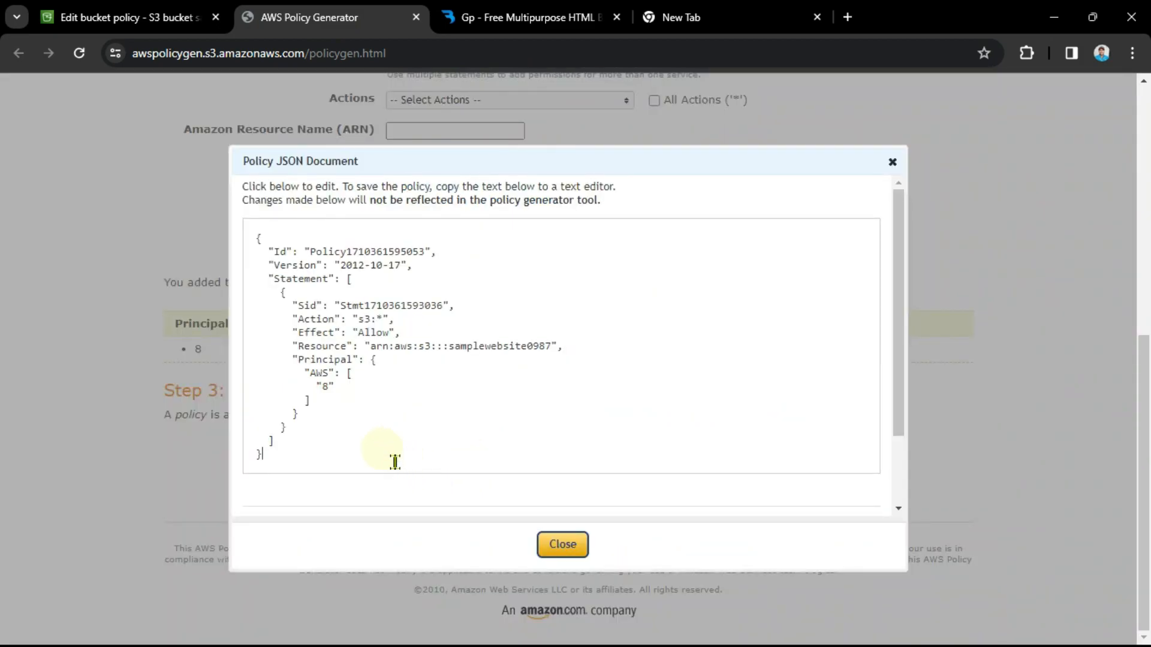
key(ctrl+a)
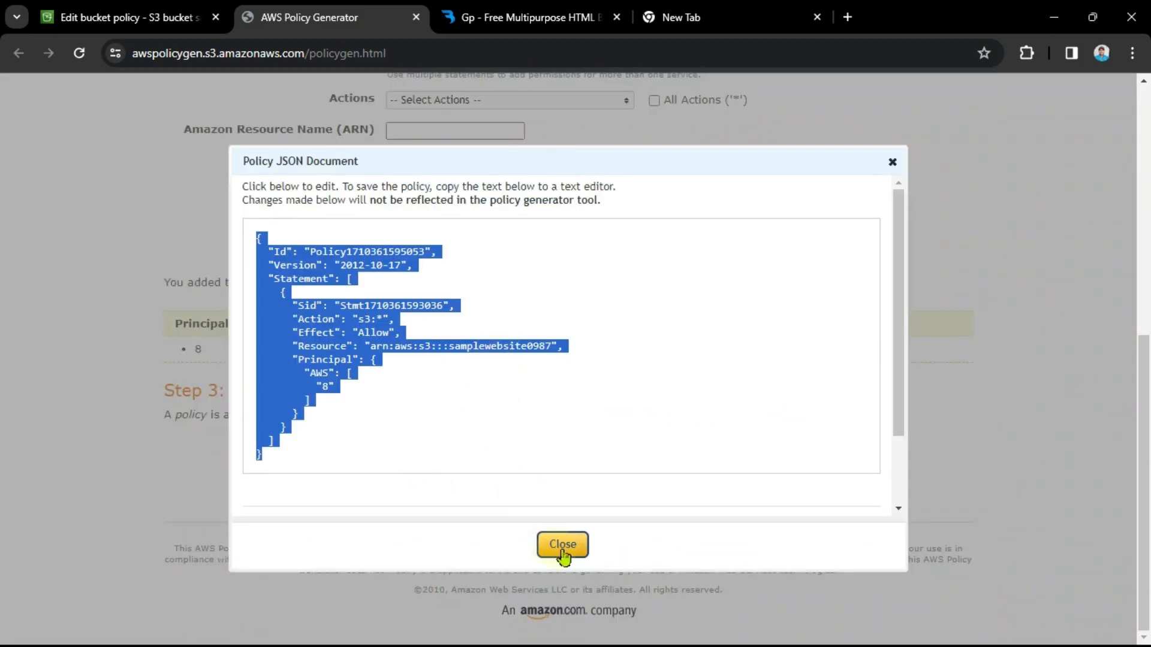
click(150, 16)
scroll(515, 450, down, 3)
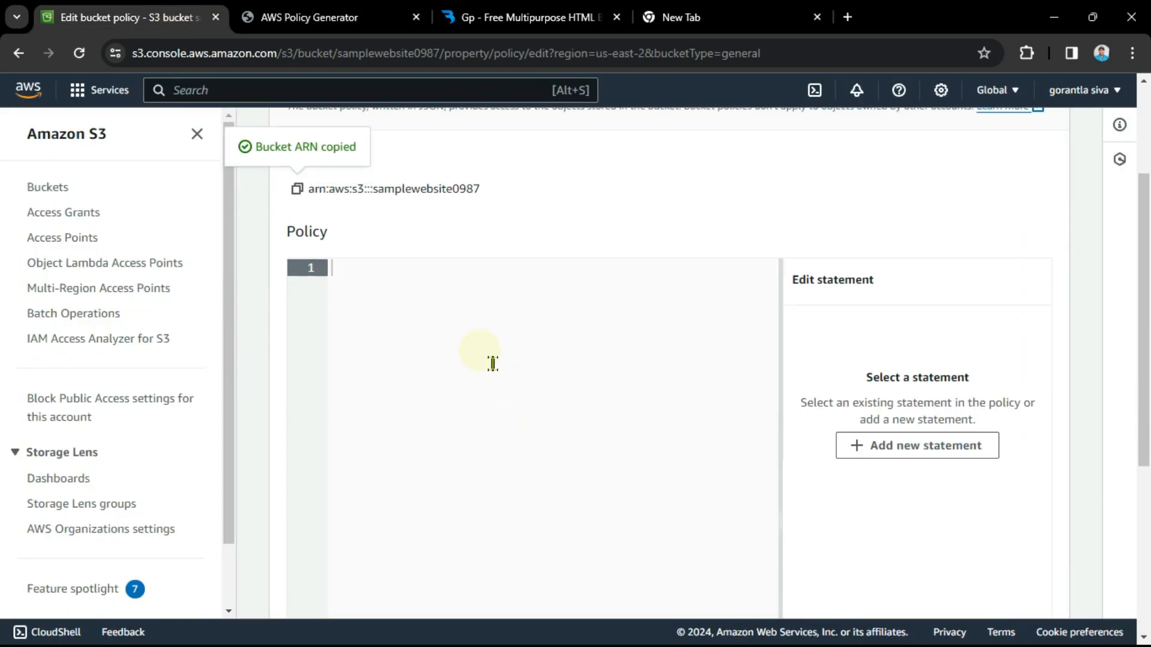
click(491, 362)
key(ctrl+v)
scroll(521, 419, down, 5)
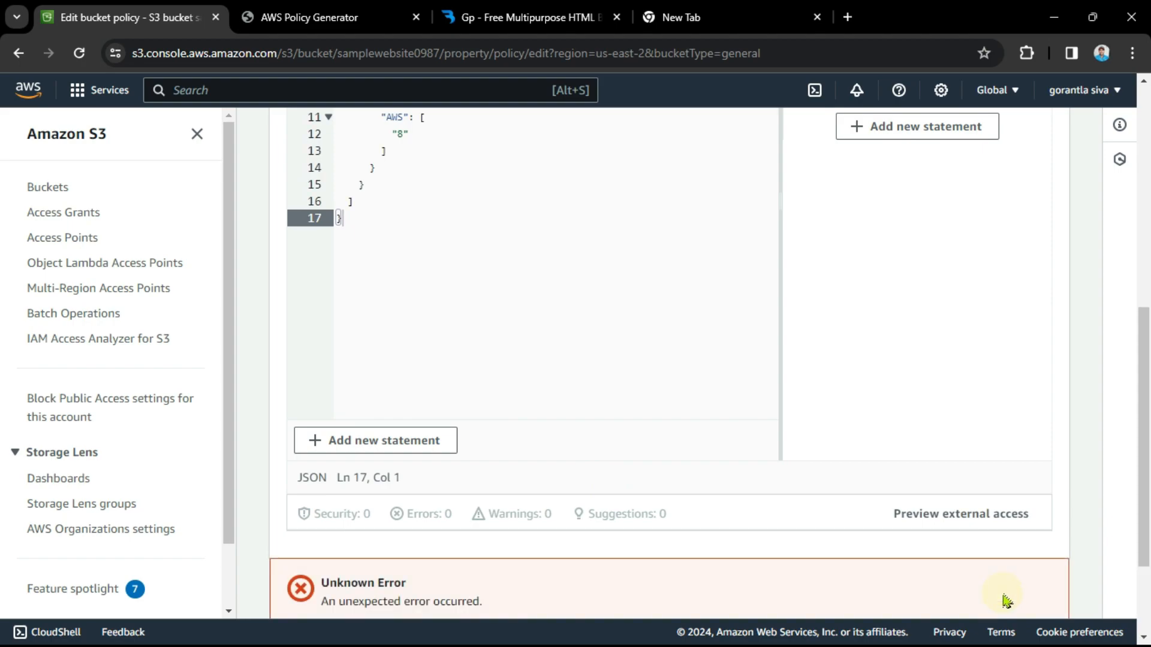
- Enable static website hosting in the properties of samplewebsite0987 and try to save it without an index document
click(300, 273)
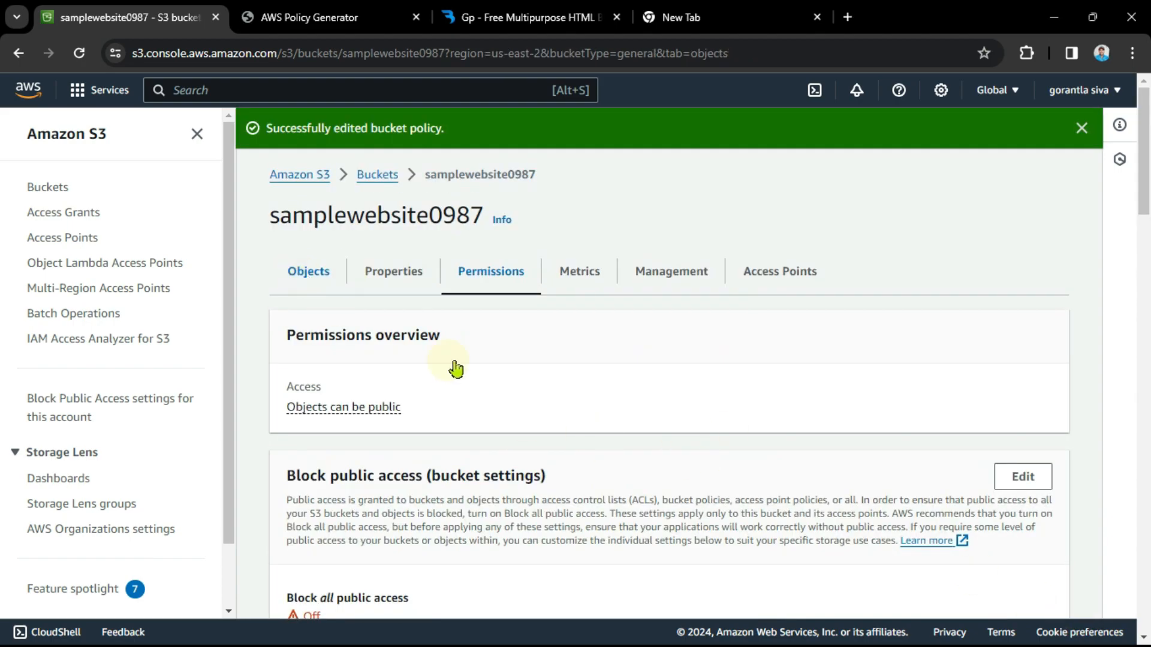
click(397, 244)
scroll(548, 343, down, 20)
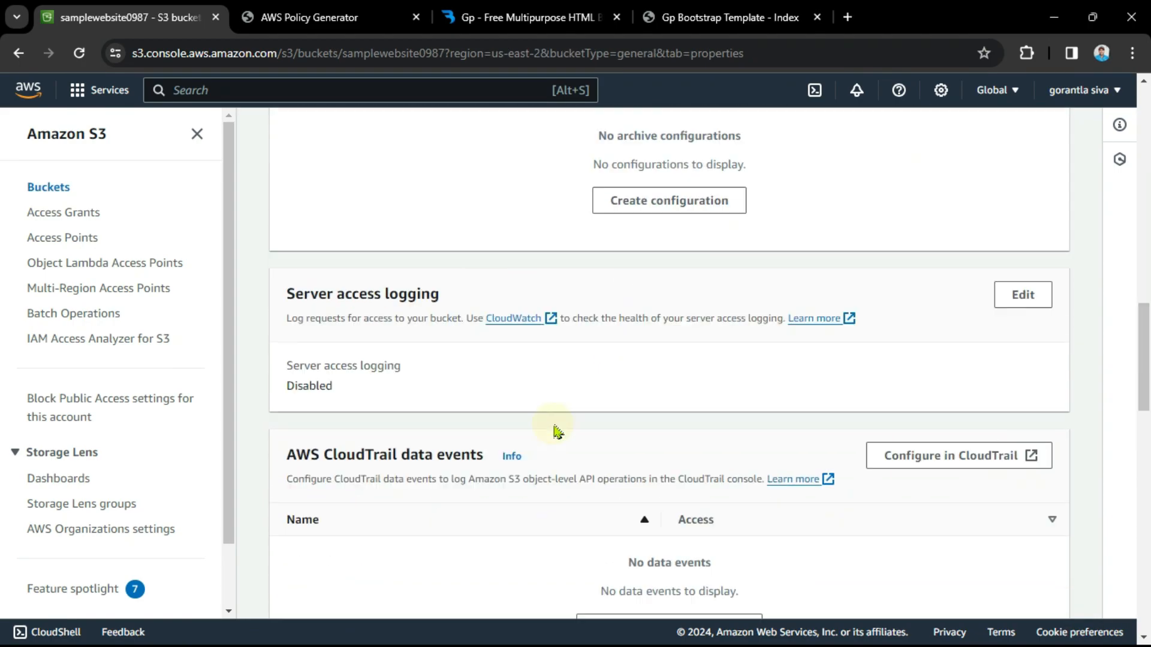
scroll(569, 447, down, 5)
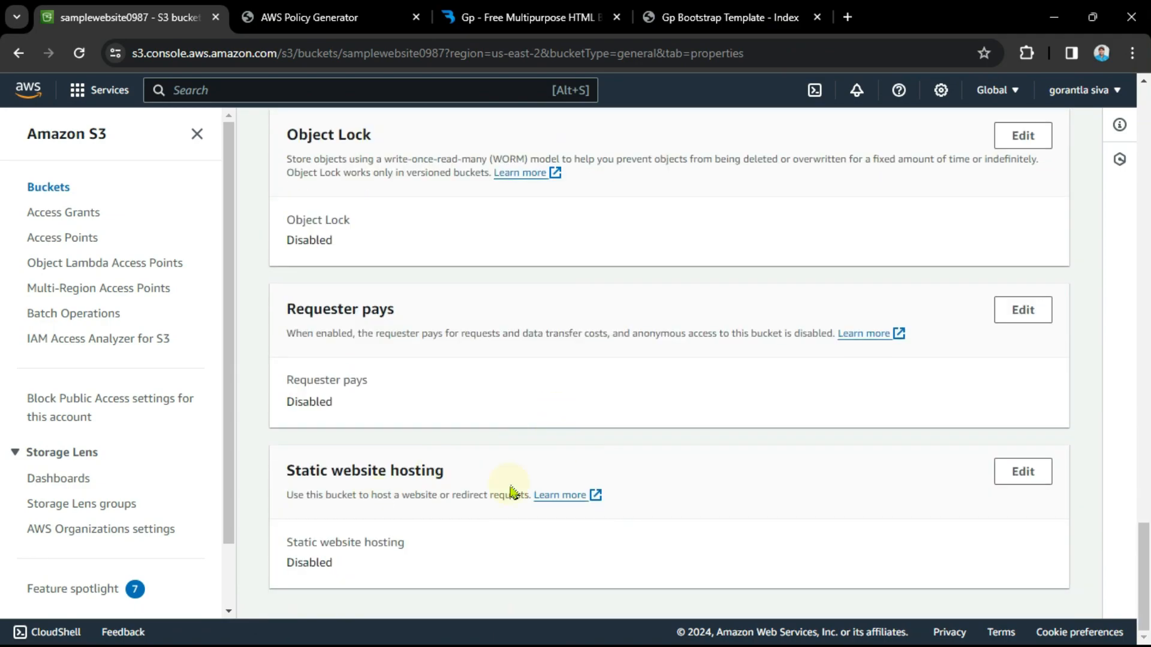
click(1044, 486)
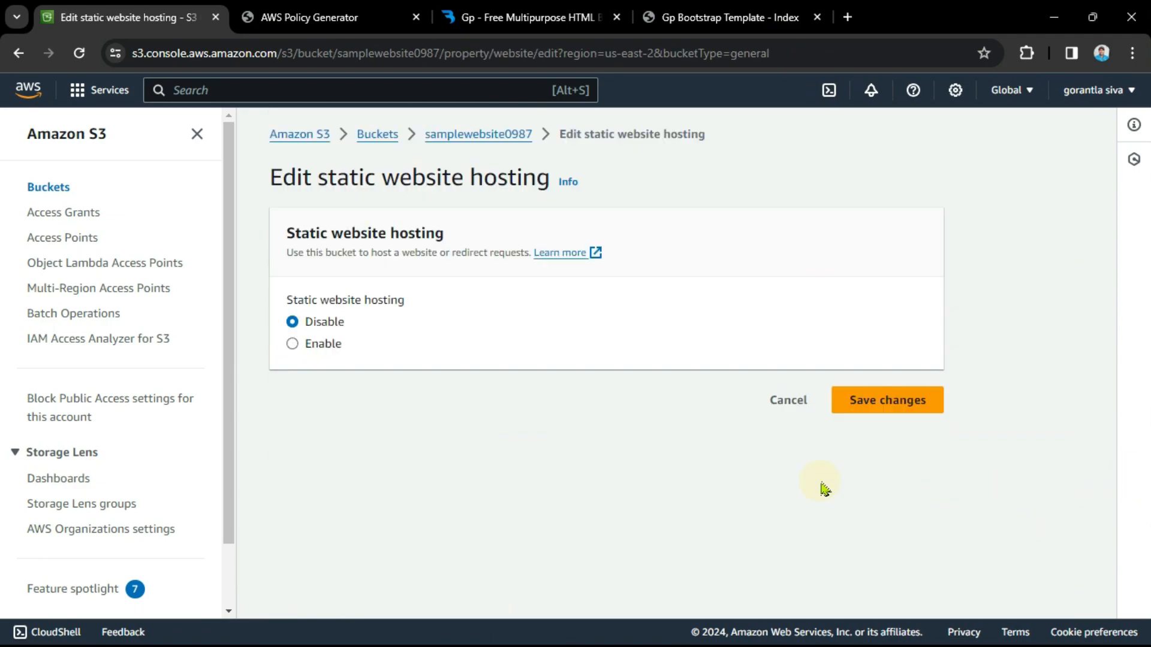
click(324, 346)
scroll(576, 411, down, 6)
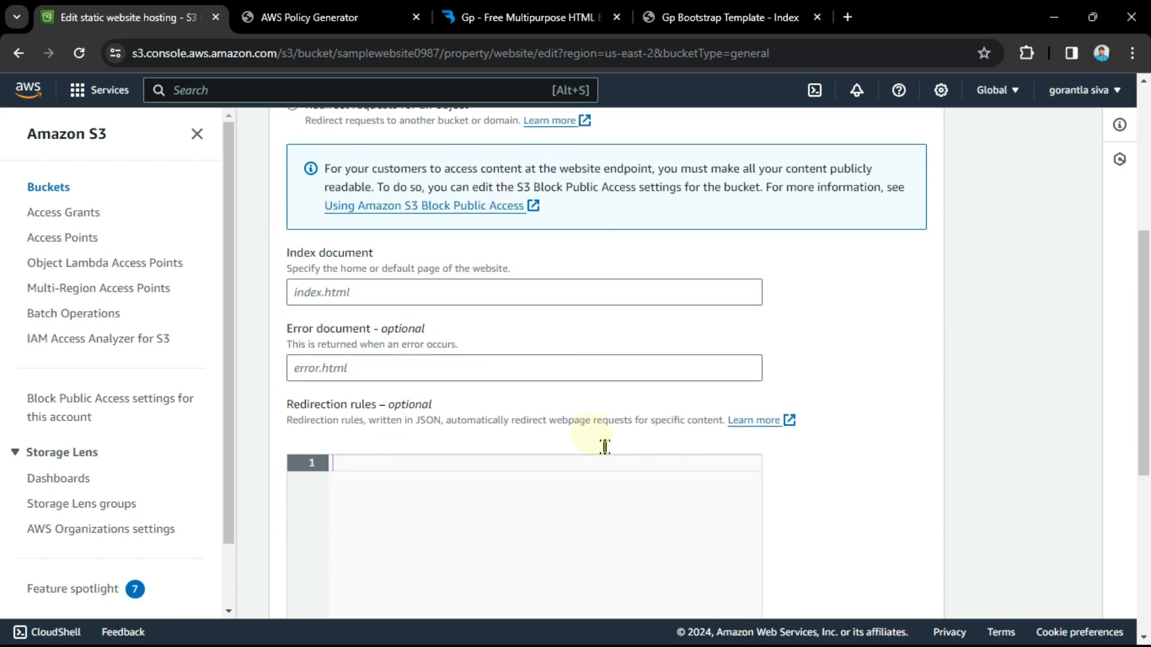
click(412, 298)
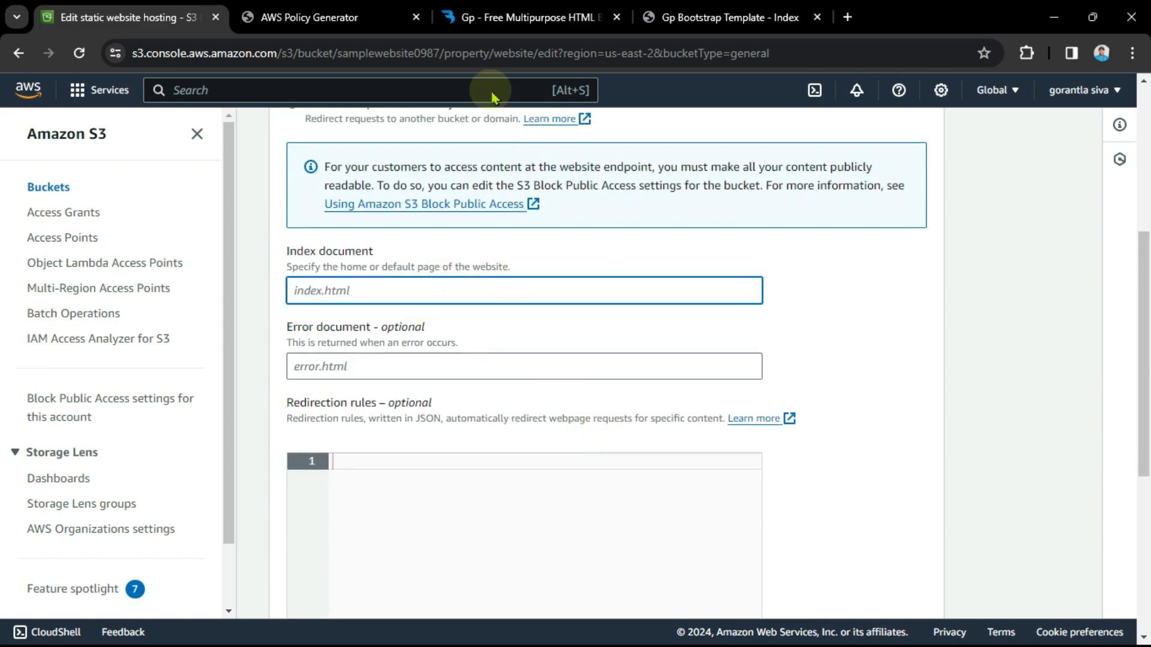
scroll(638, 426, down, 6)
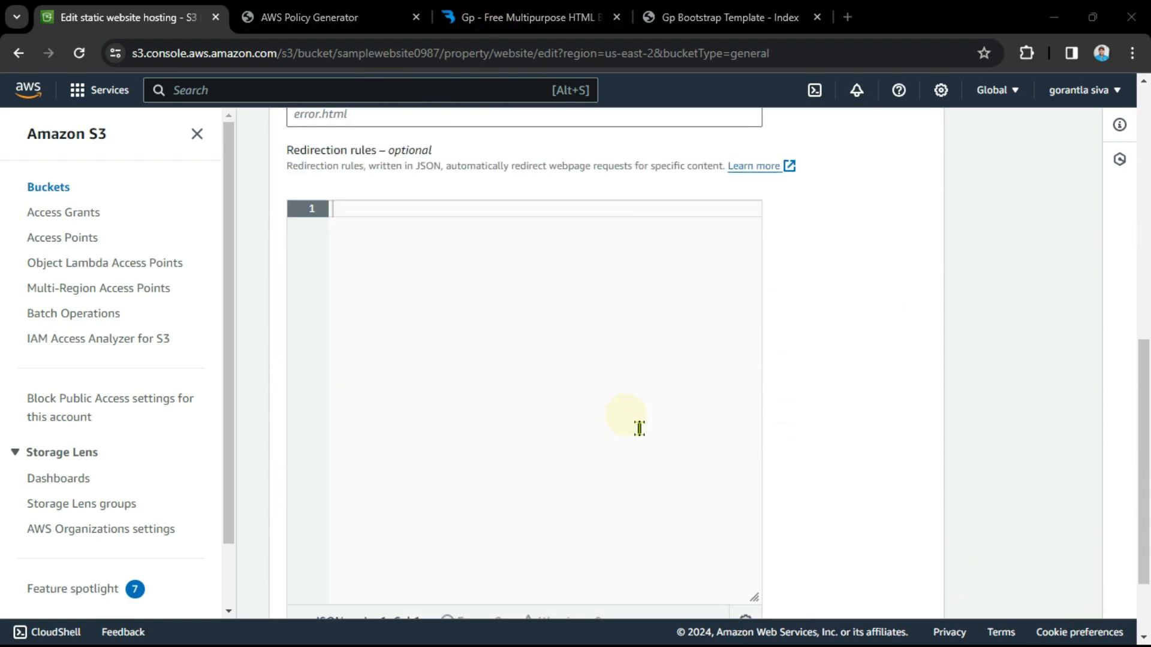
click(892, 592)
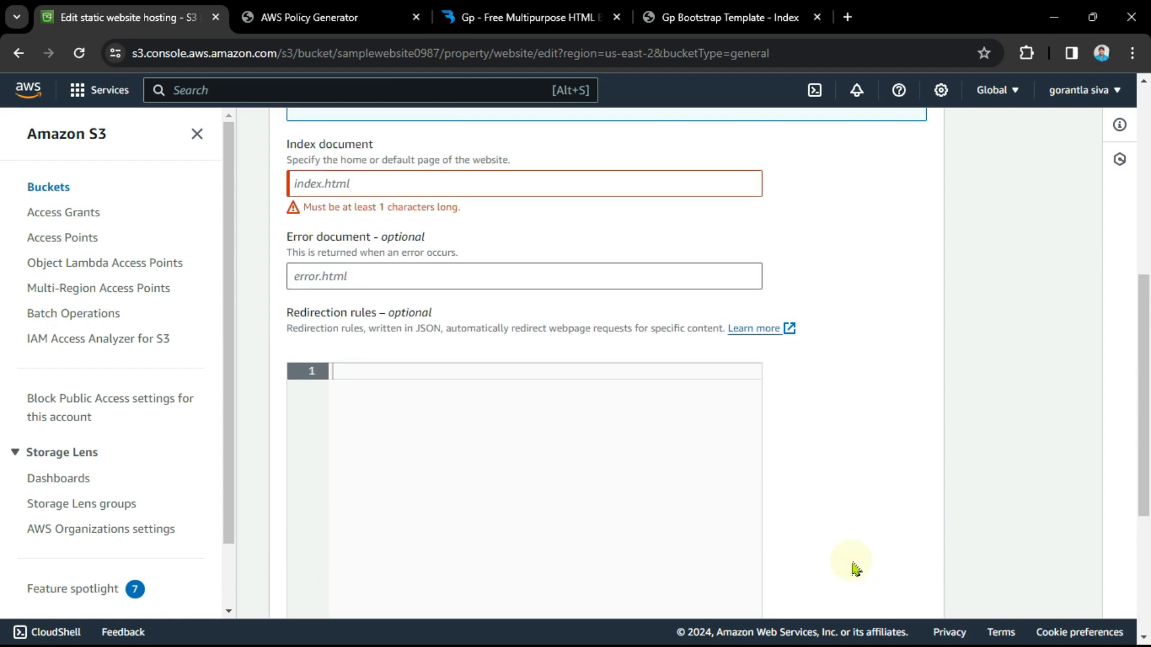
- Set the index document to index and save the static website hosting settings
click(416, 184)
text(ind)
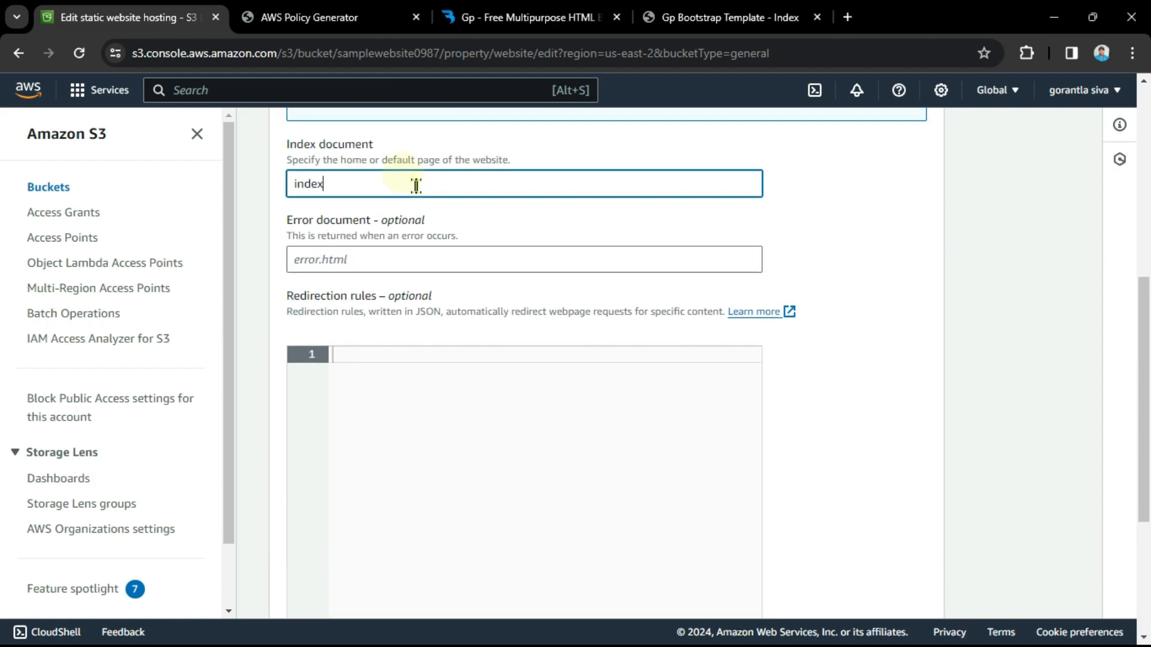
text(ex)
scroll(835, 449, down, 6)
click(869, 589)
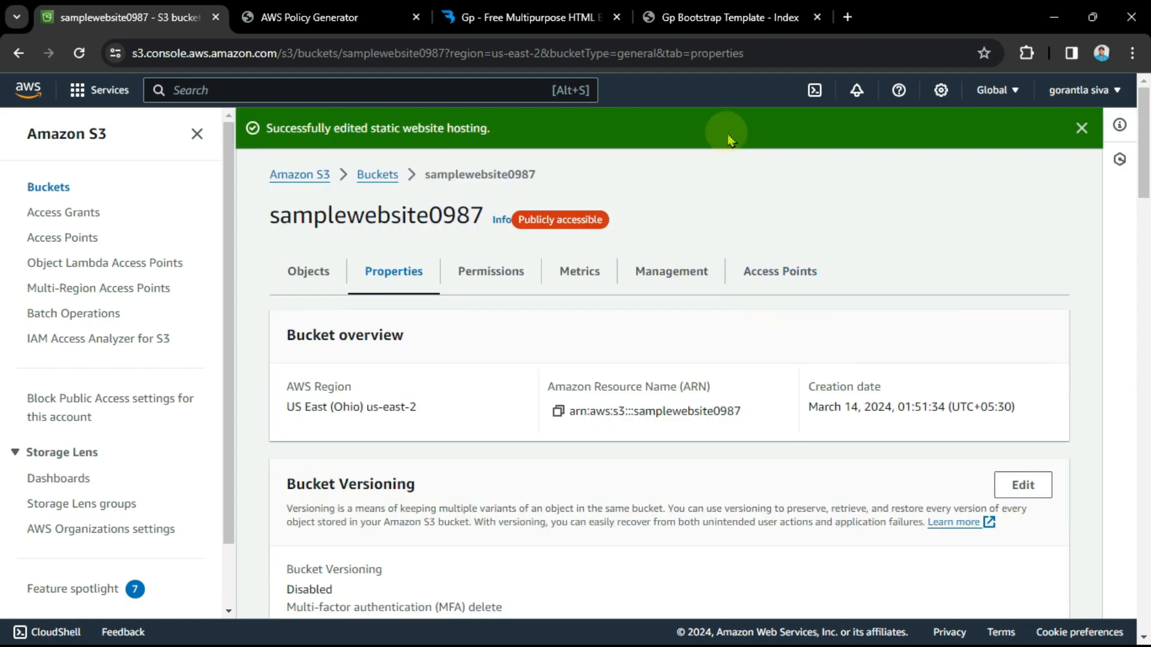
- Copy the bucket website endpoint of samplewebsite0987 and open it in a new browser tab to check the hosted site
scroll(541, 509, down, 20)
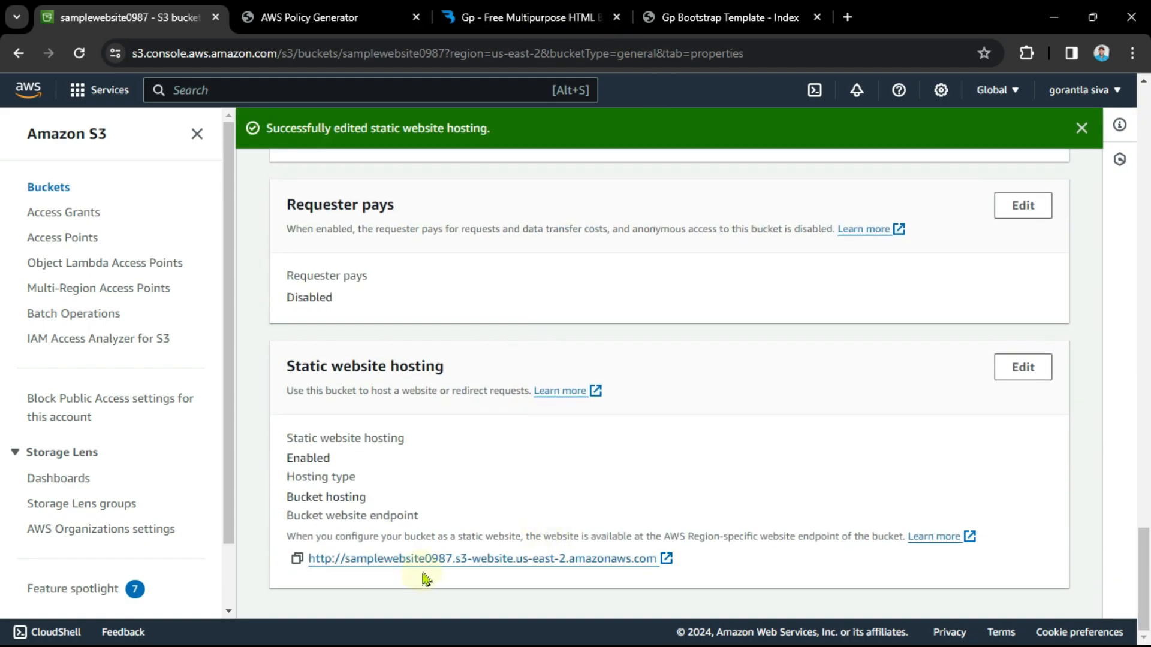
click(297, 558)
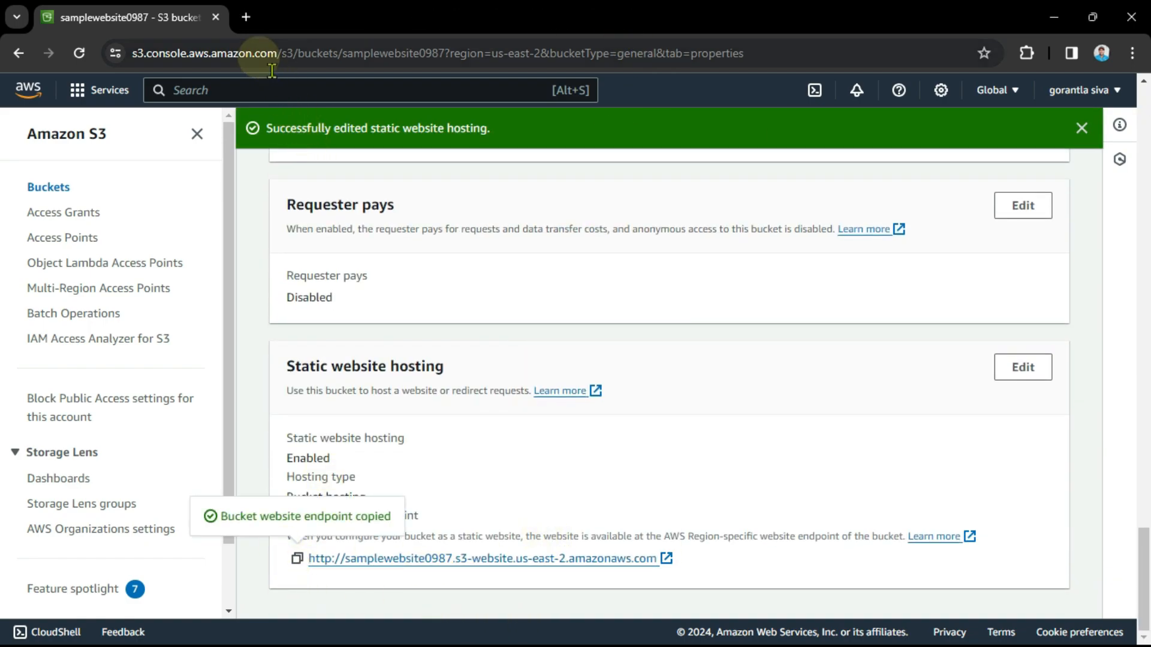
click(246, 17)
key(ctrl+v)
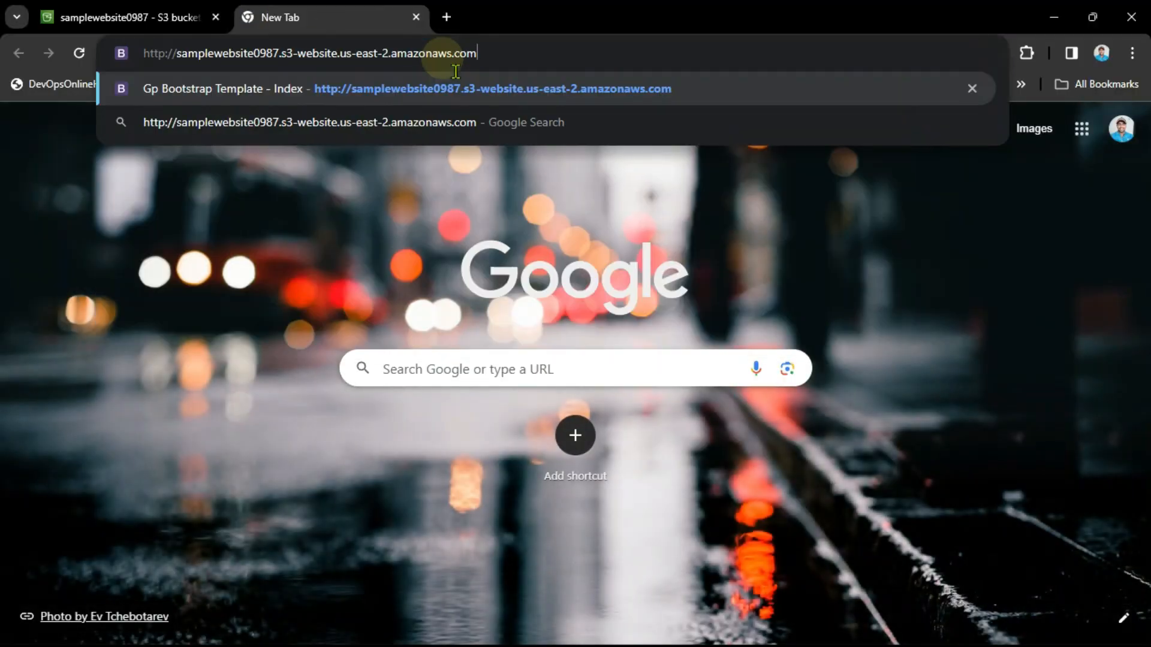
key(Return)
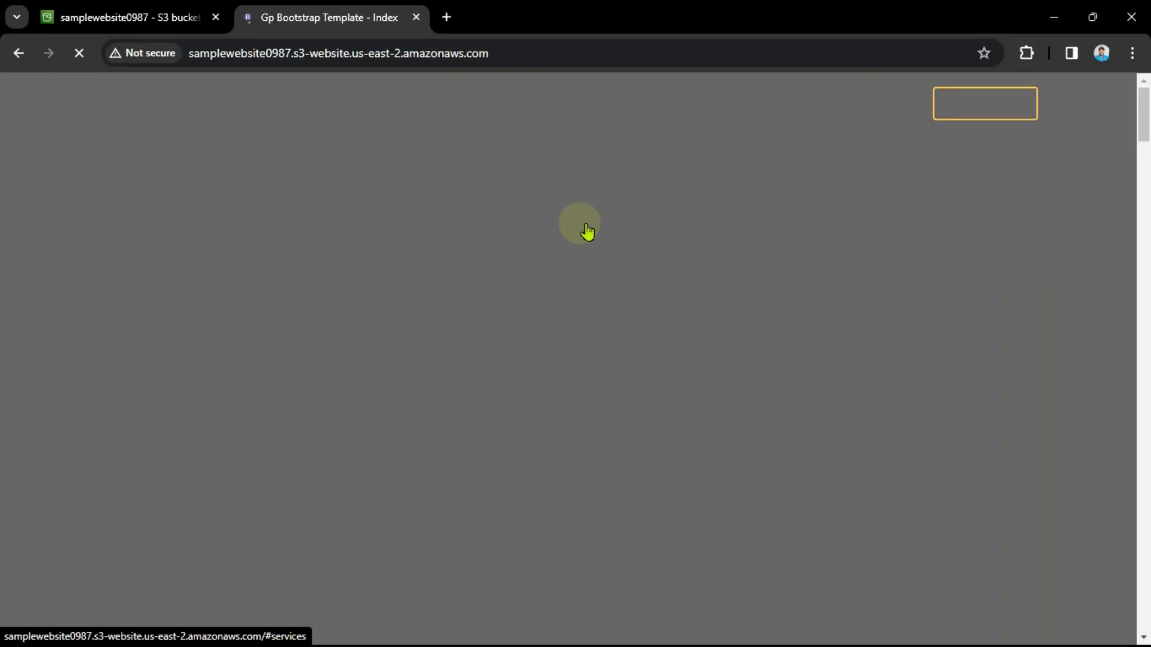
scroll(550, 358, down, 10)
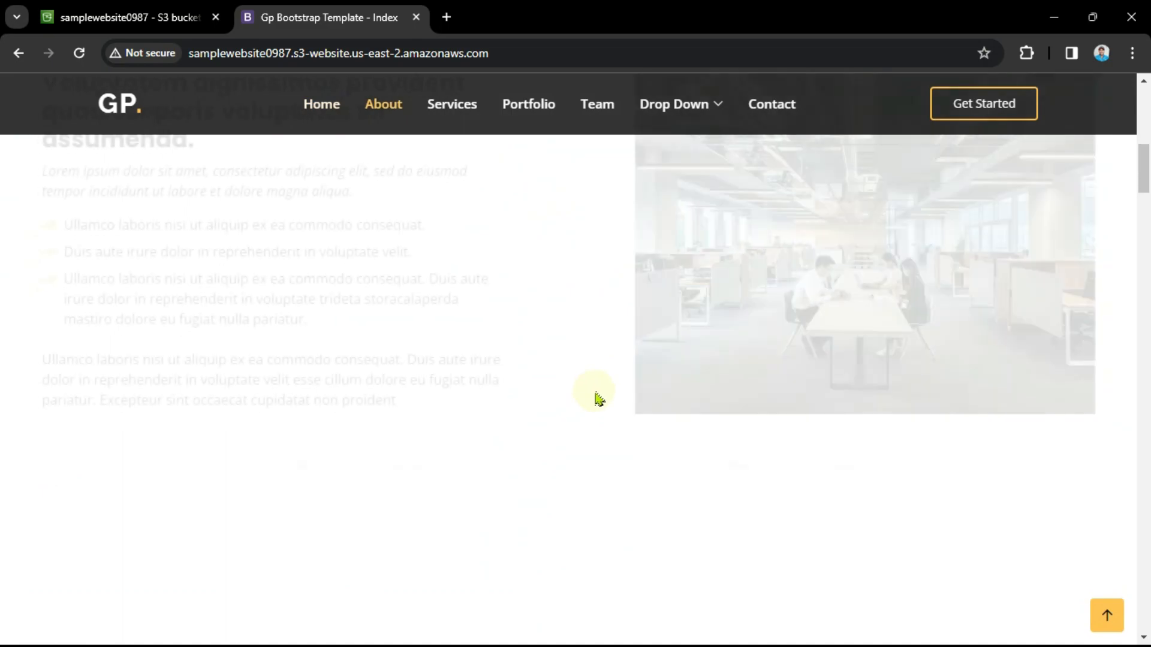
scroll(596, 398, up, 10)
- Close the website preview tab, find CloudFront among the AWS services and begin creating a distribution
click(183, 15)
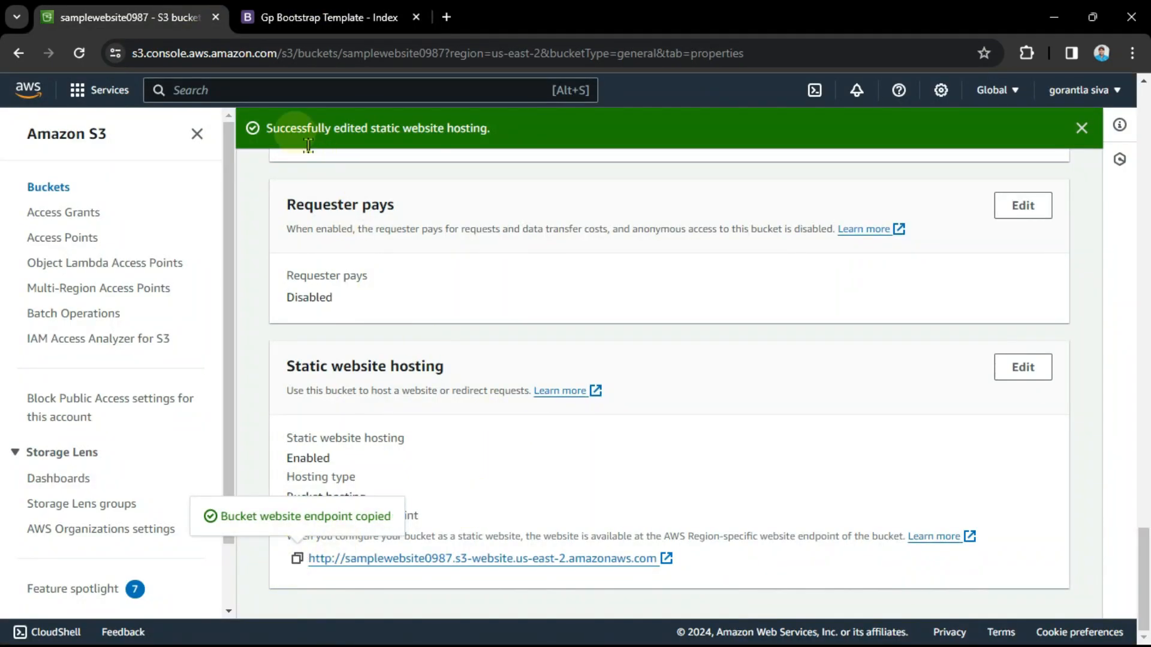
click(416, 17)
click(389, 92)
text(cloud front)
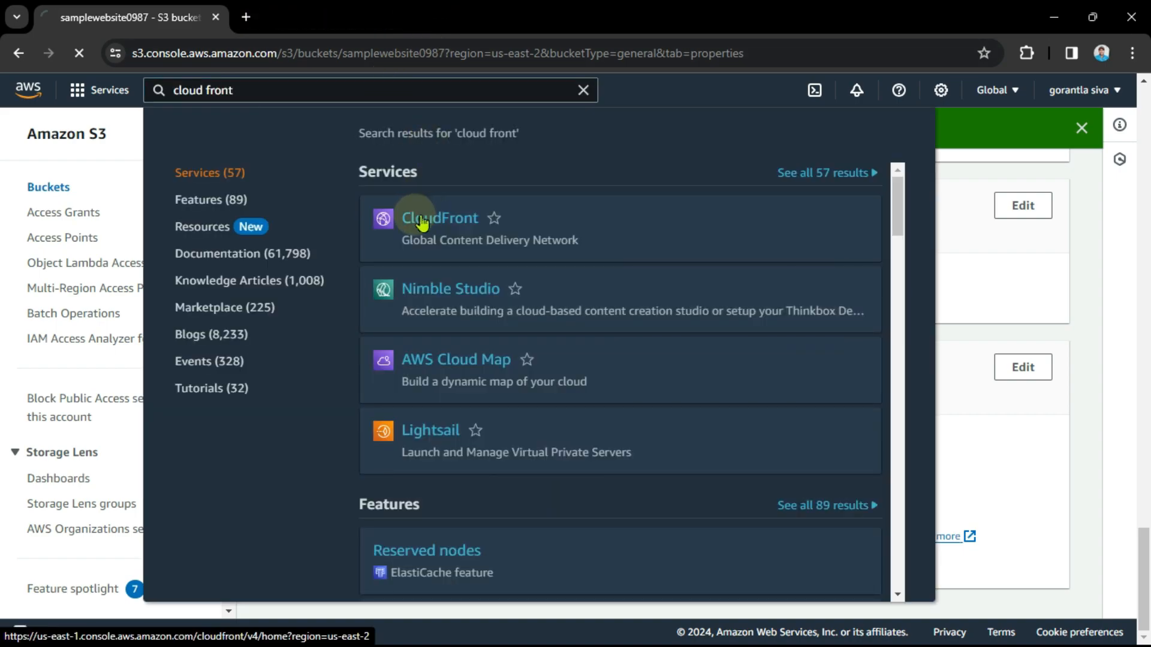
click(420, 222)
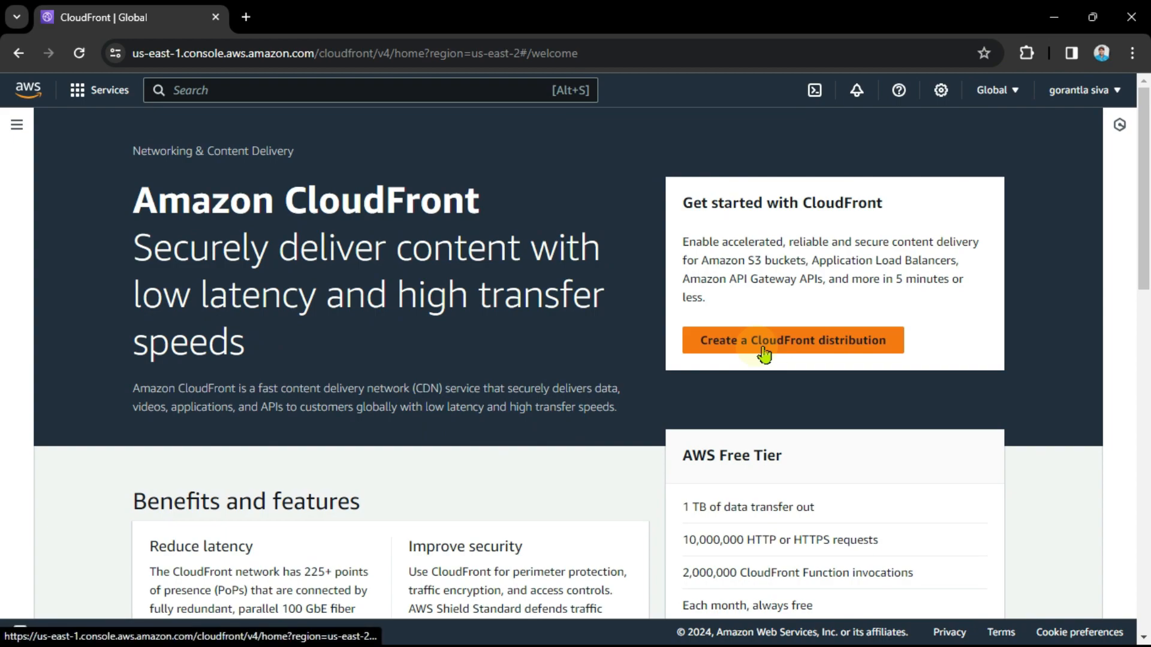
click(764, 354)
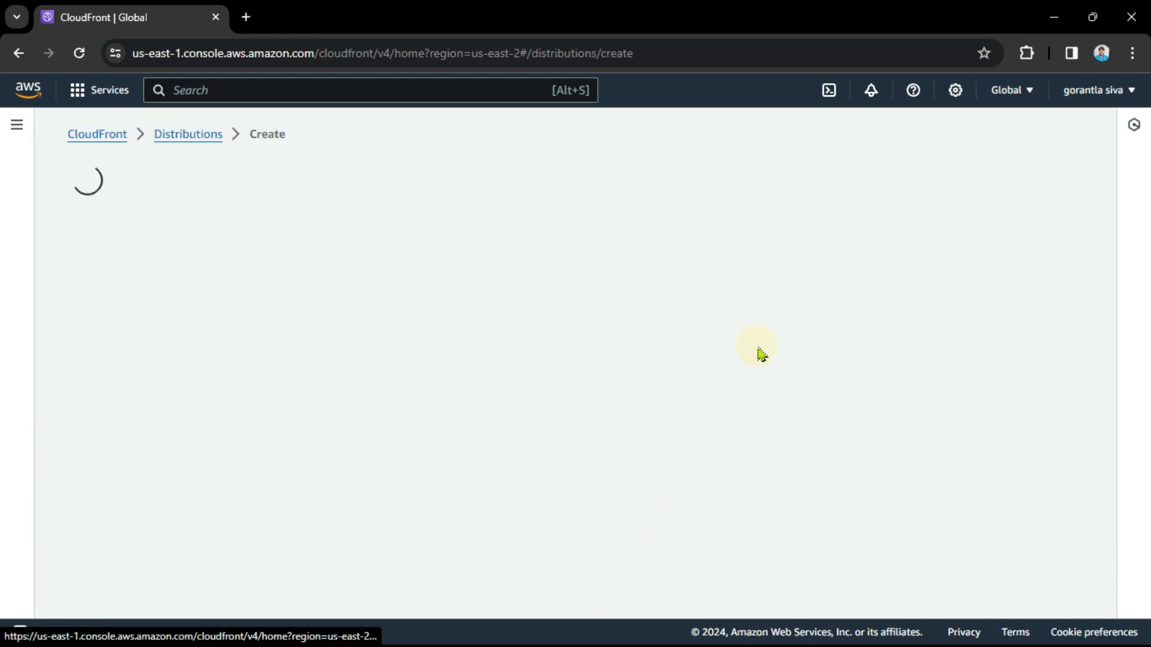
click(436, 333)
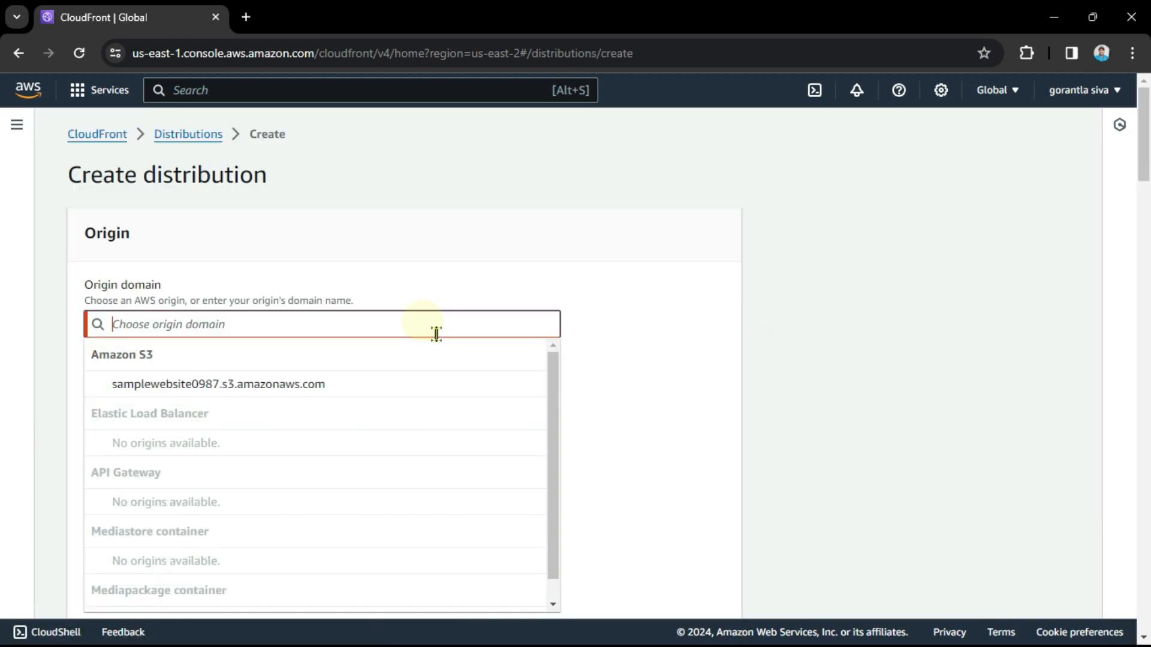
key(ctrl+v)
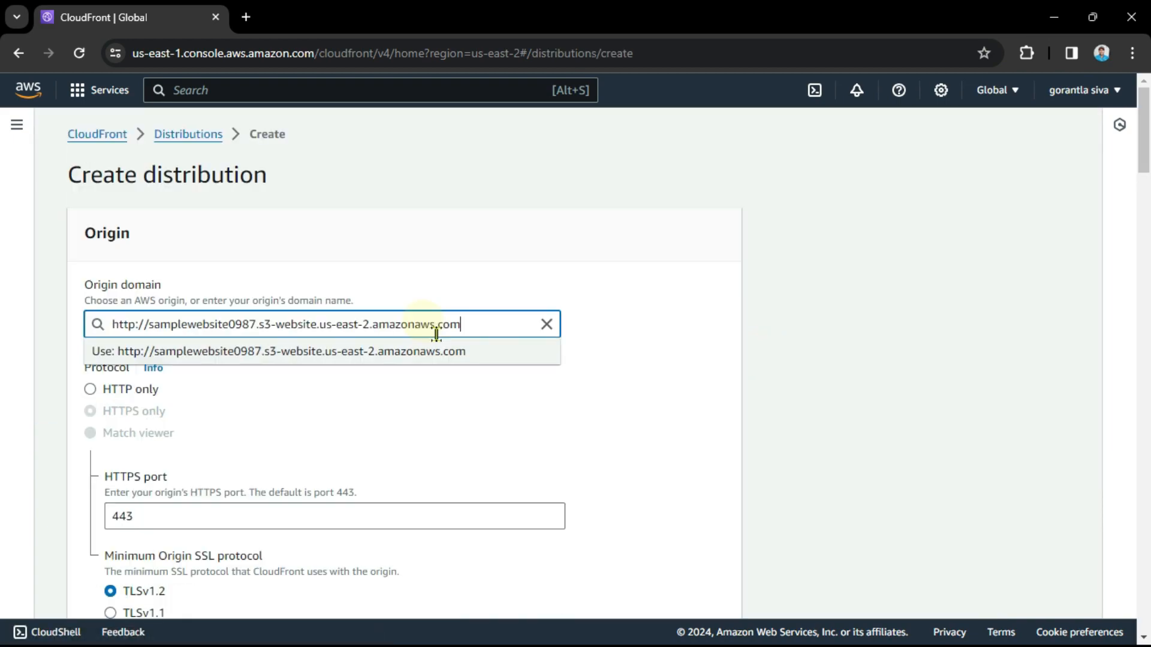
click(488, 354)
scroll(554, 369, down, 3)
scroll(333, 300, down, 7)
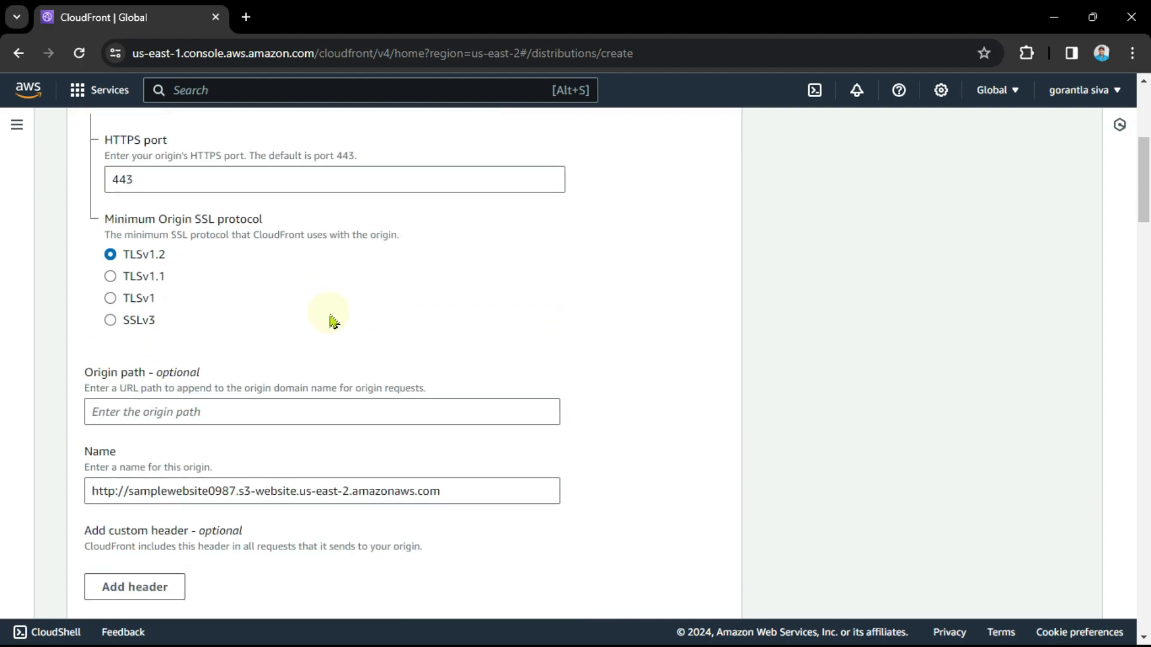
scroll(331, 329, down, 5)
scroll(332, 329, up, 14)
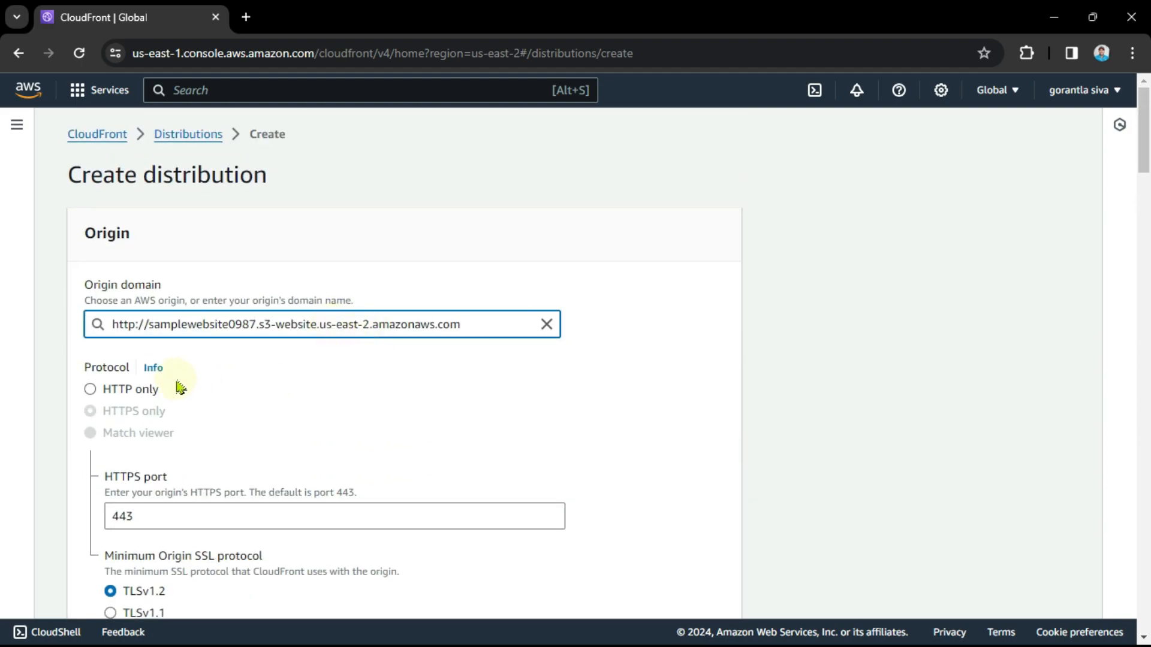
- Choose HTTP and HTTPS as the viewer protocol policy in the default cache behavior
scroll(242, 418, down, 1)
scroll(360, 402, down, 11)
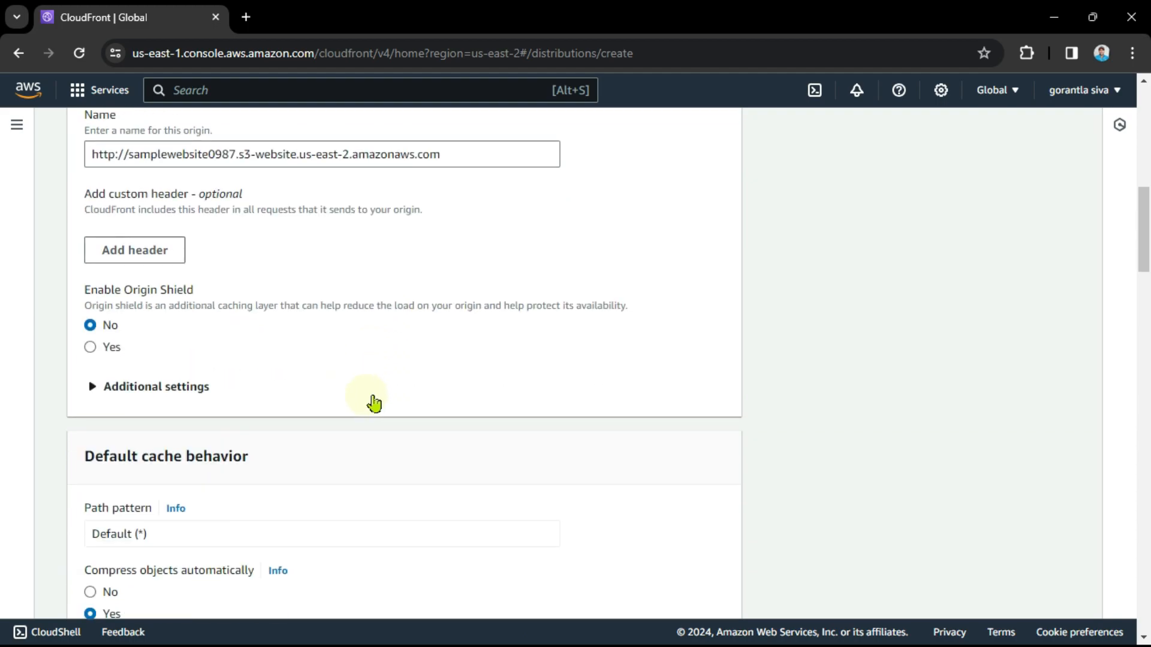
scroll(340, 399, down, 4)
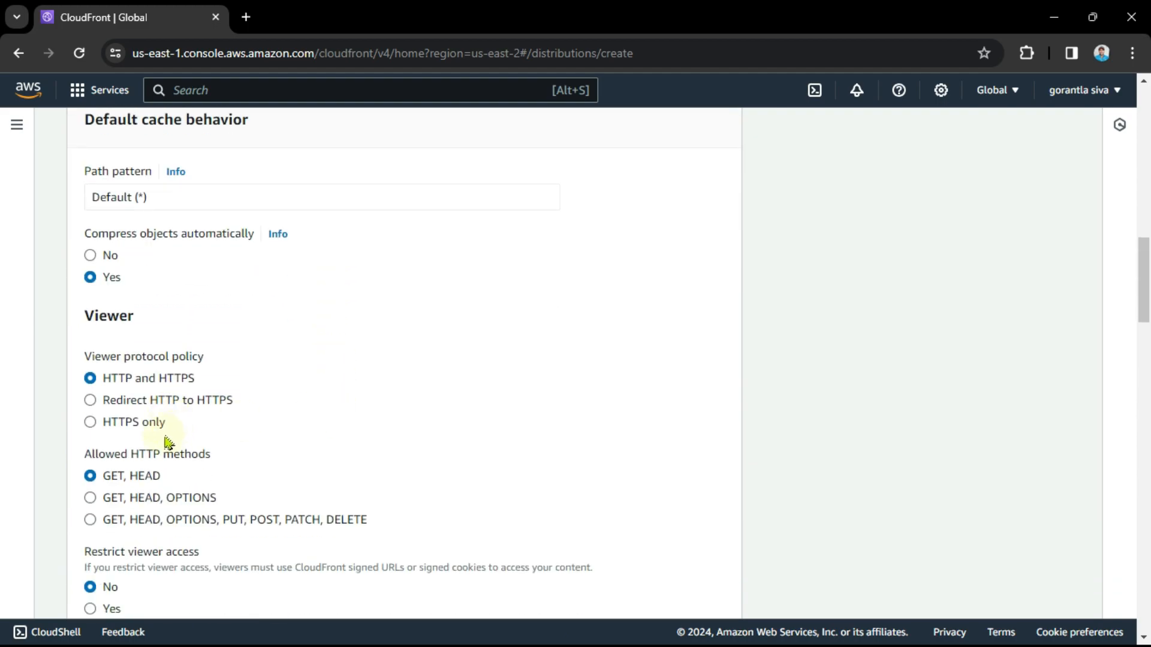
scroll(158, 432, down, 2)
scroll(318, 357, up, 1)
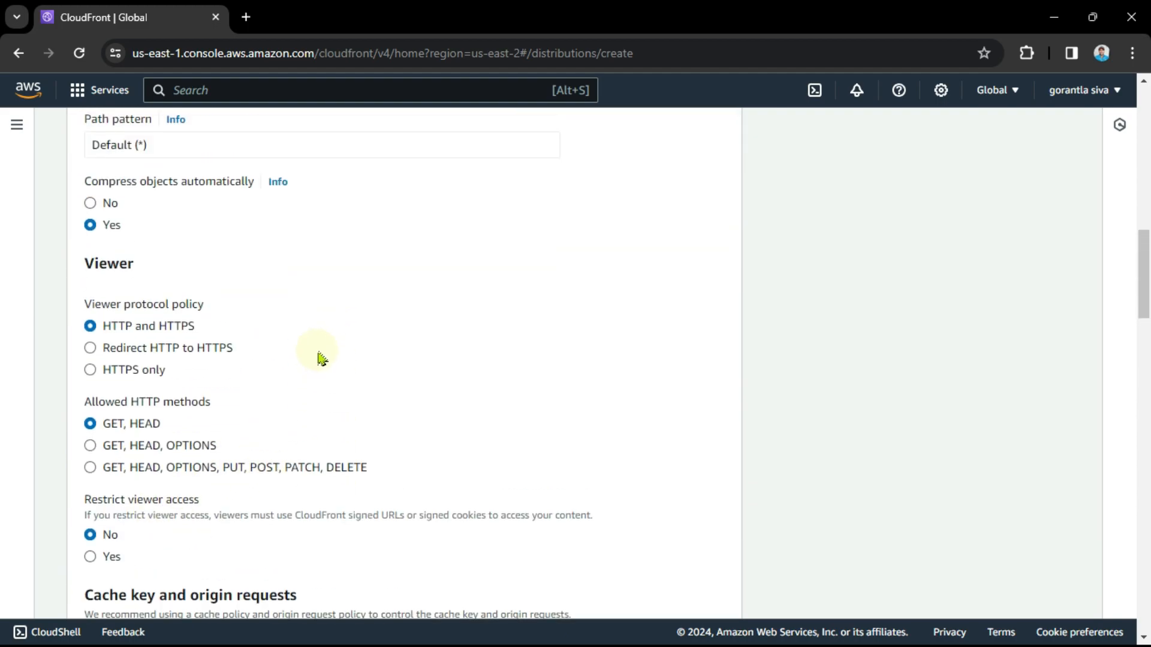
click(103, 288)
scroll(294, 385, down, 1)
scroll(294, 384, up, 1)
click(93, 327)
scroll(229, 341, down, 1)
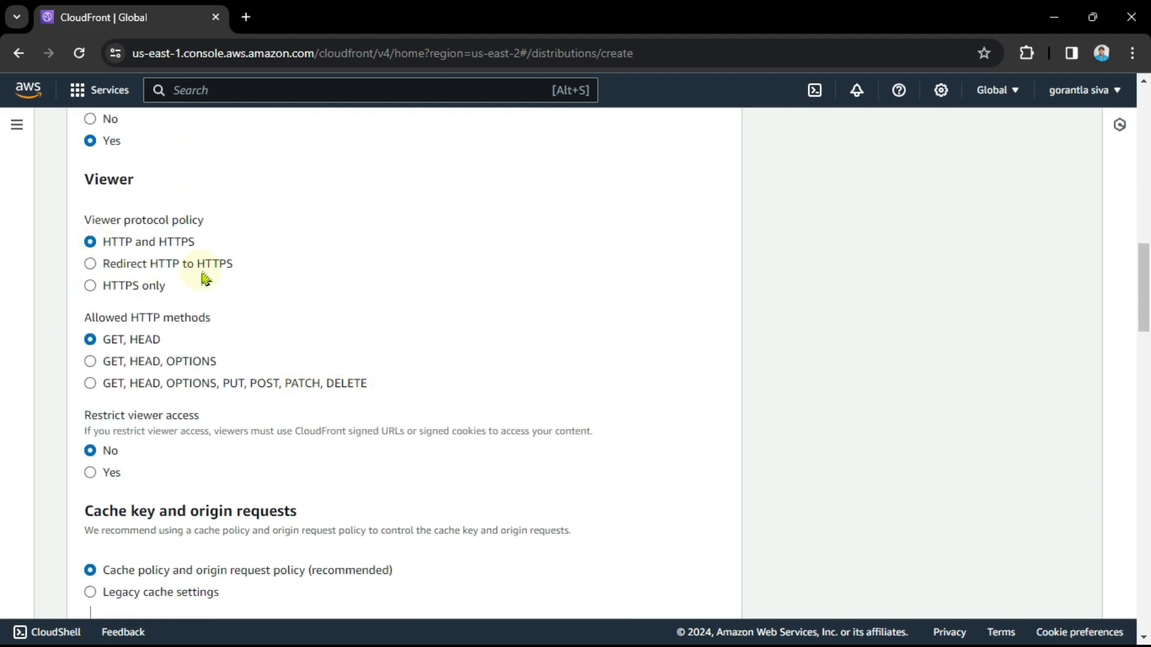
- Try allowing the GET, HEAD, OPTIONS, PUT, POST, PATCH, DELETE methods and return the allowed HTTP methods to GET, HEAD
scroll(196, 276, down, 2)
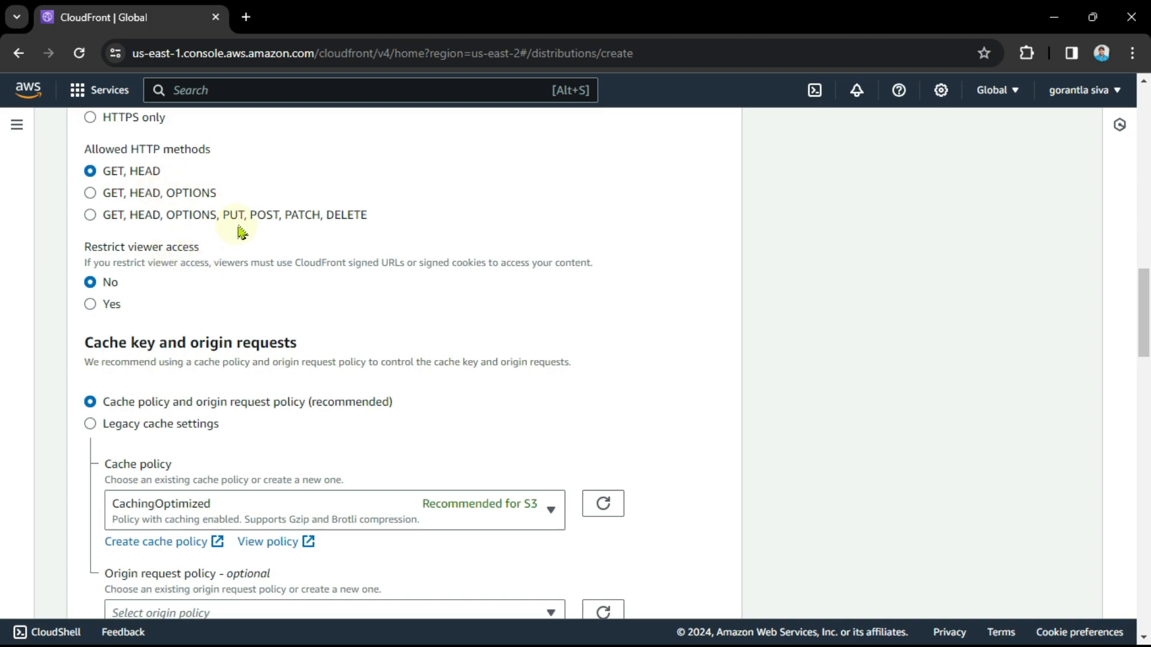
click(91, 215)
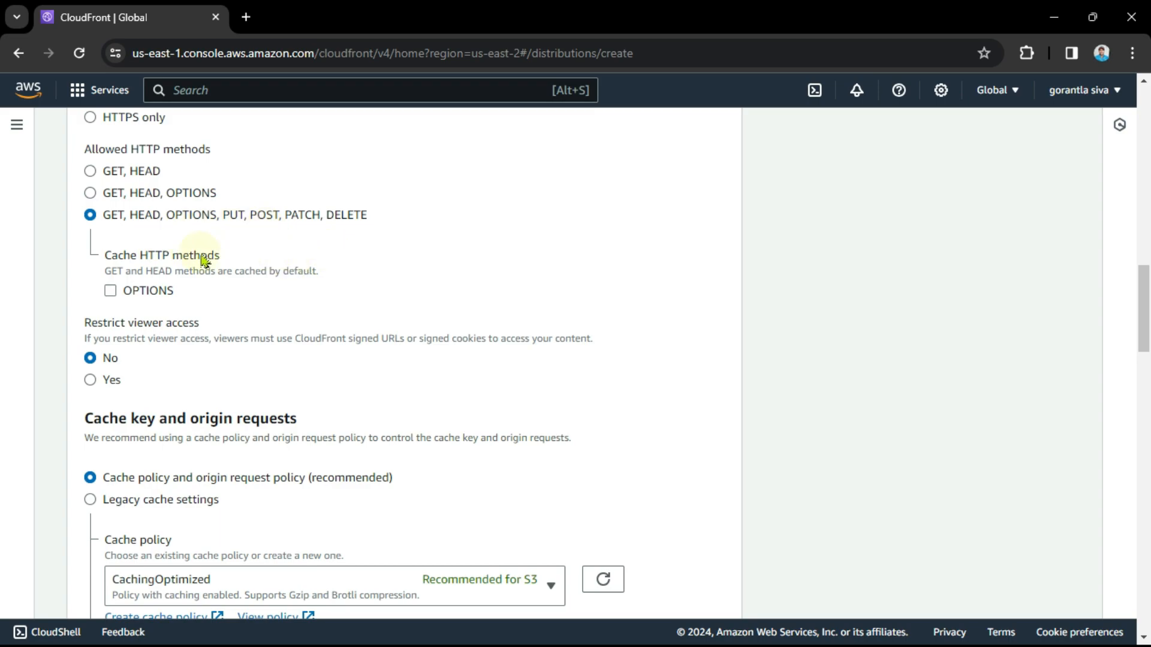
click(115, 178)
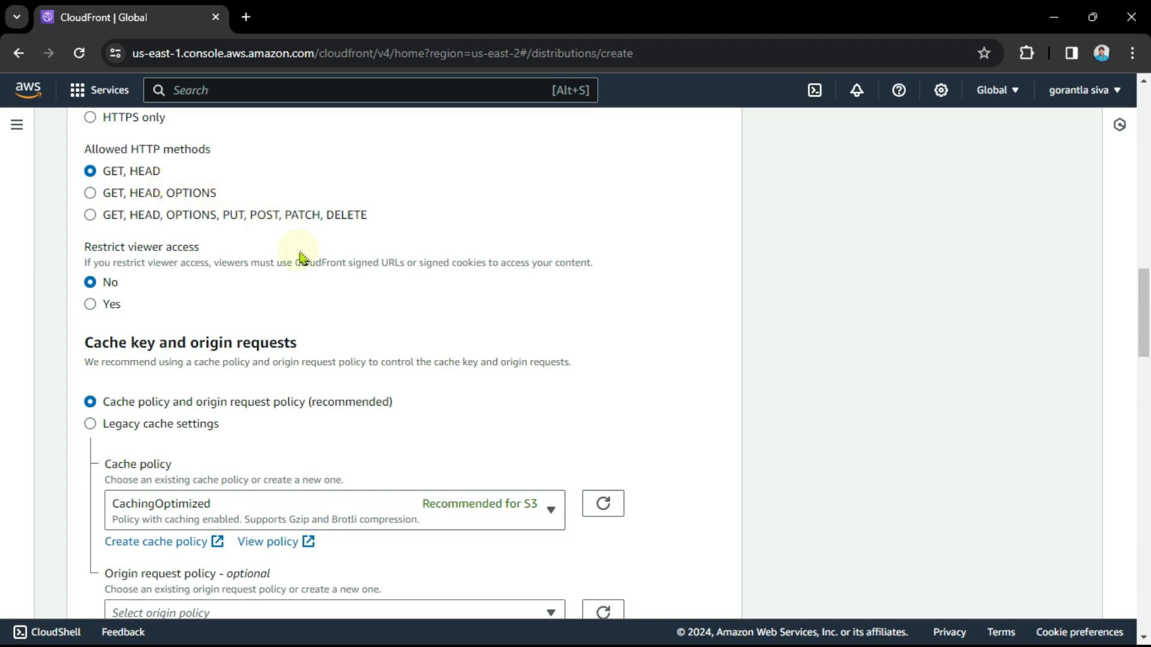
- Turn IPv6 off and enter "sample website" as the distribution's description
scroll(301, 257, down, 3)
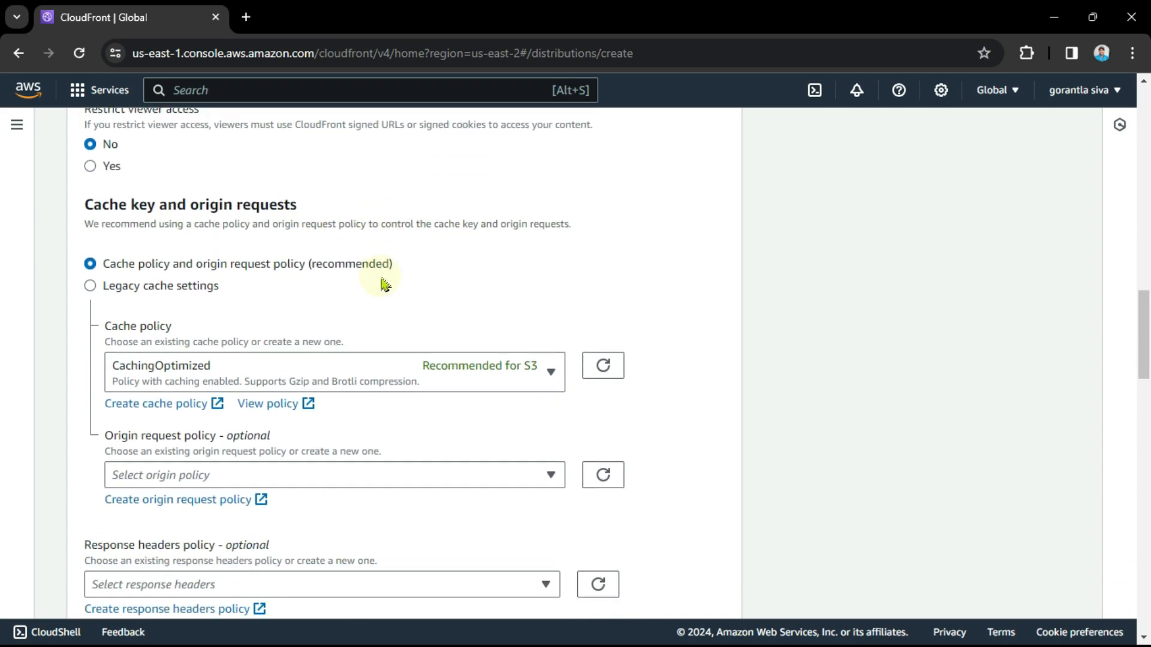
scroll(392, 285, down, 3)
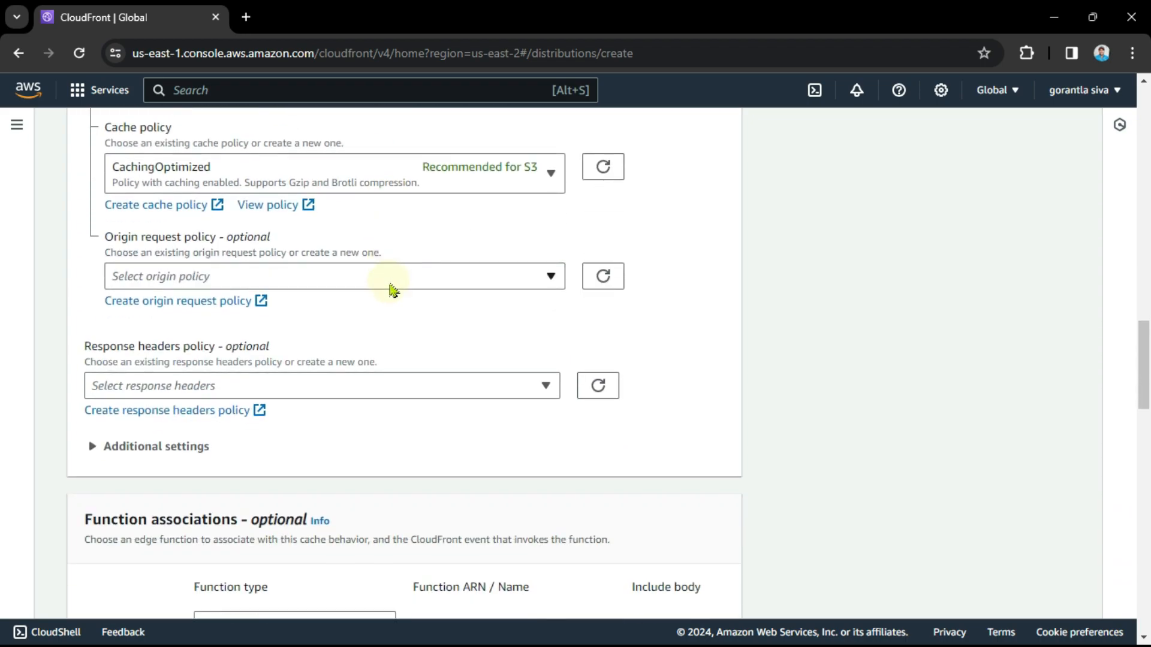
scroll(393, 288, down, 12)
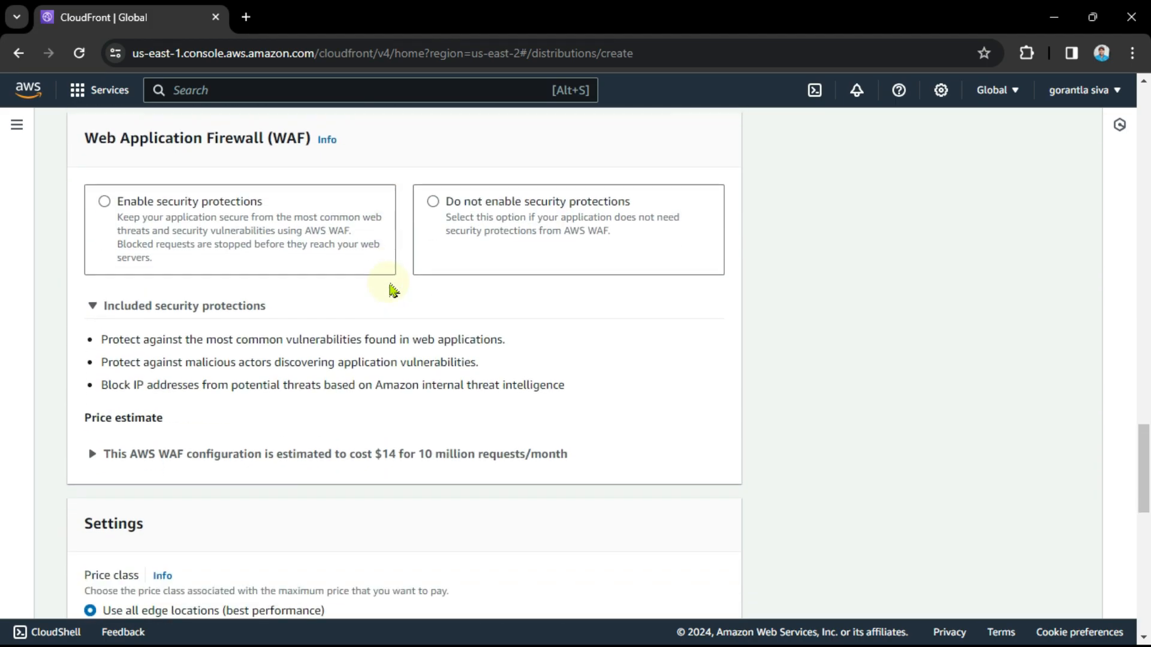
scroll(393, 291, up, 2)
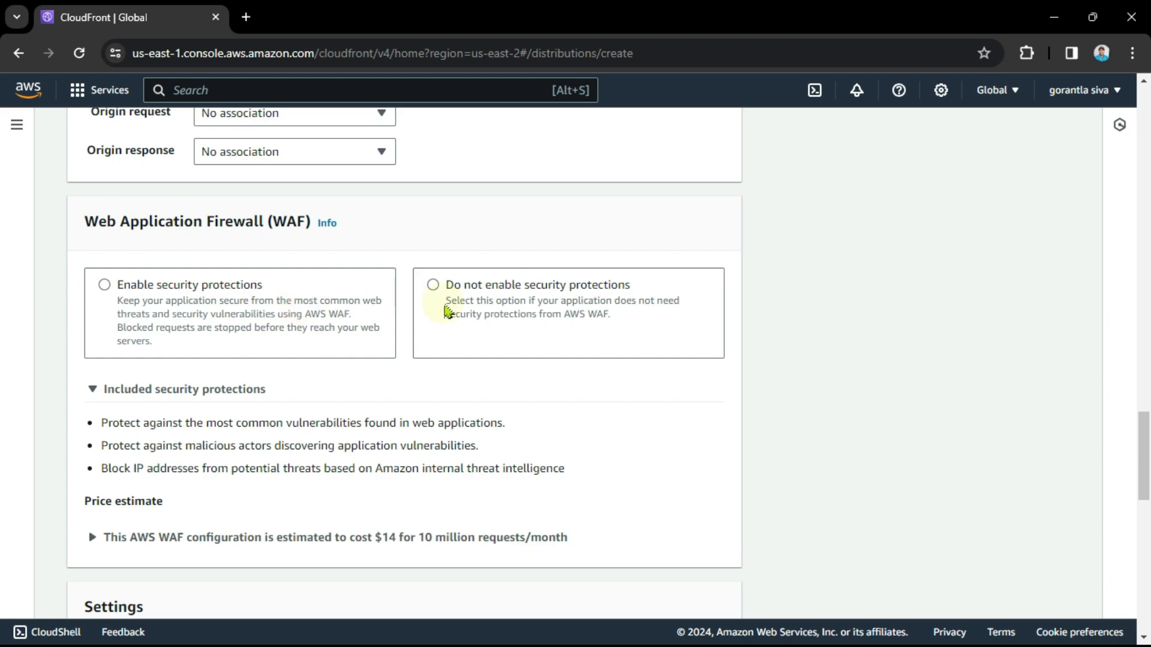
scroll(257, 339, down, 7)
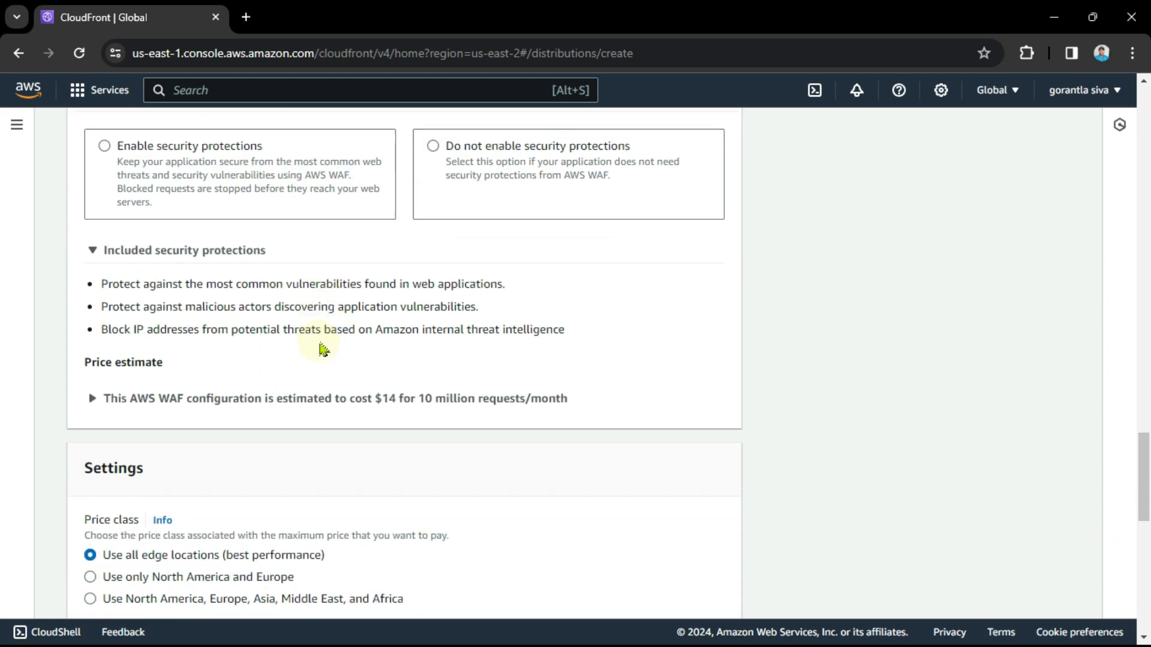
scroll(505, 381, down, 7)
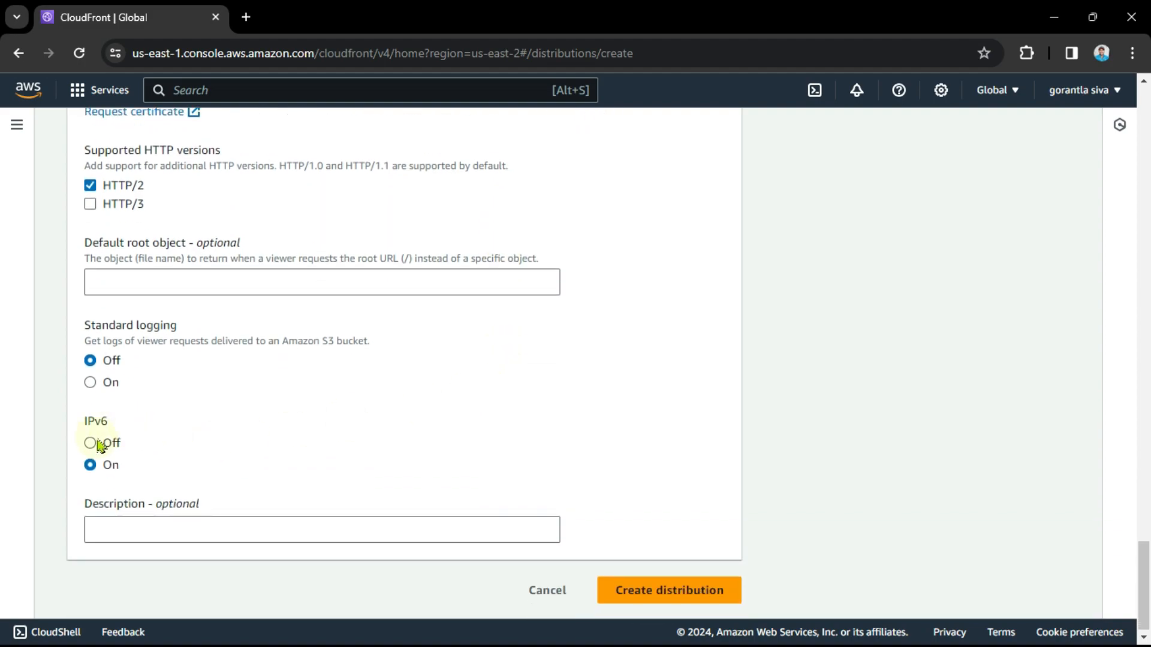
click(92, 443)
scroll(382, 429, down, 1)
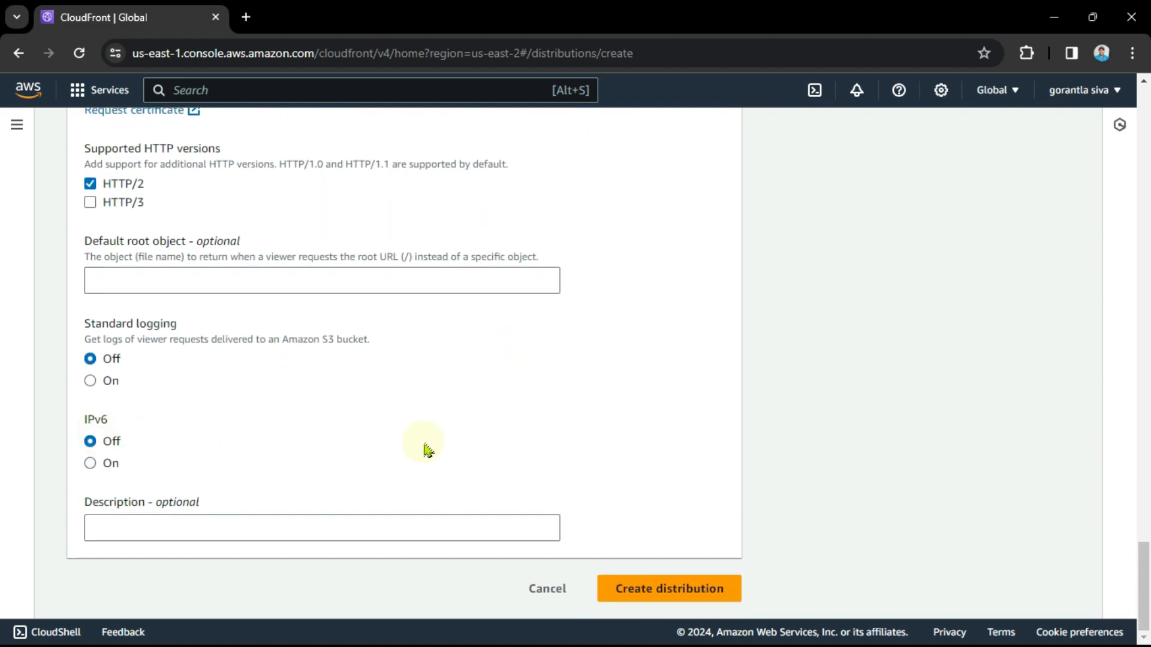
click(367, 533)
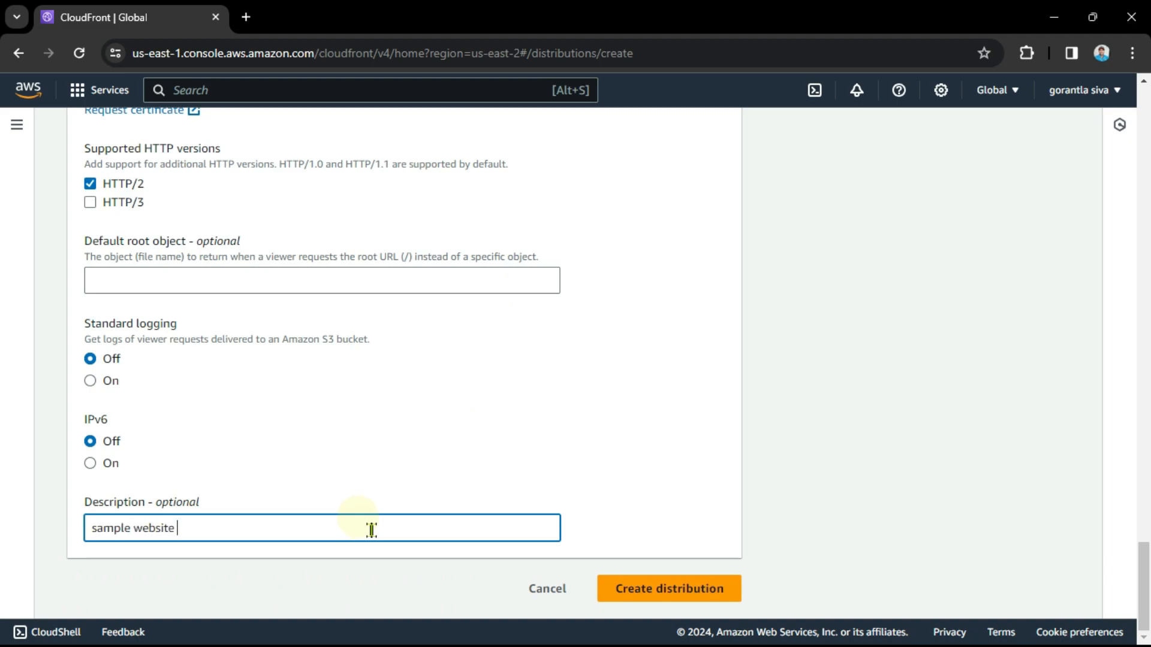
- Try to create the distribution, enable the Web Application Firewall security protections and submit the creation again
click(671, 599)
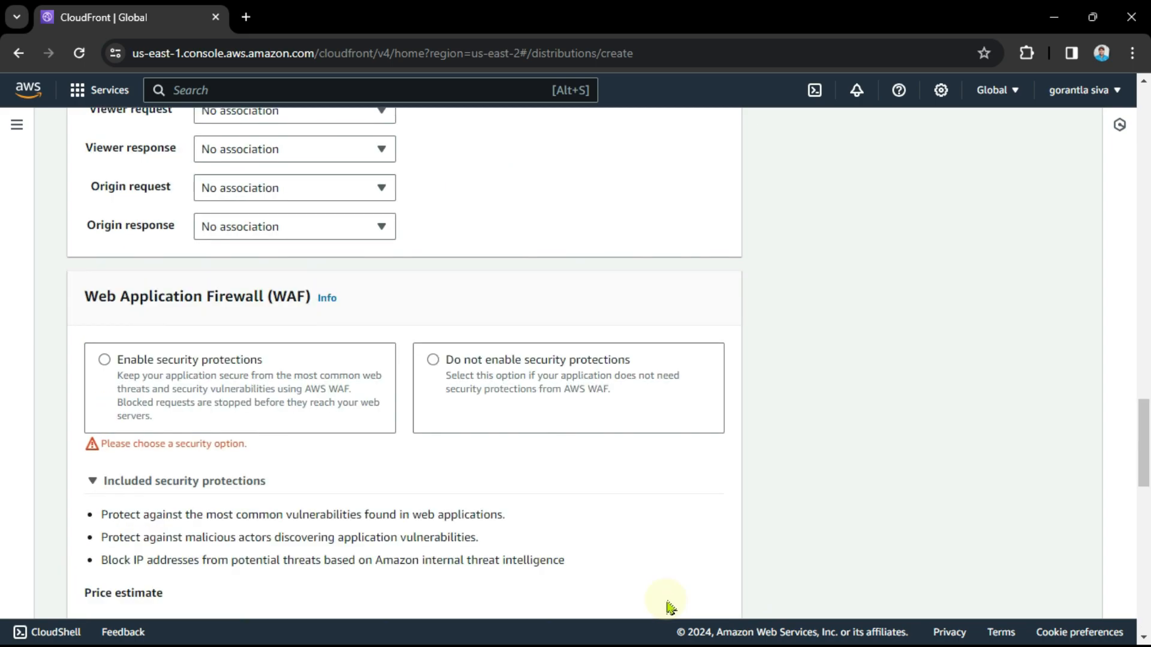
click(165, 386)
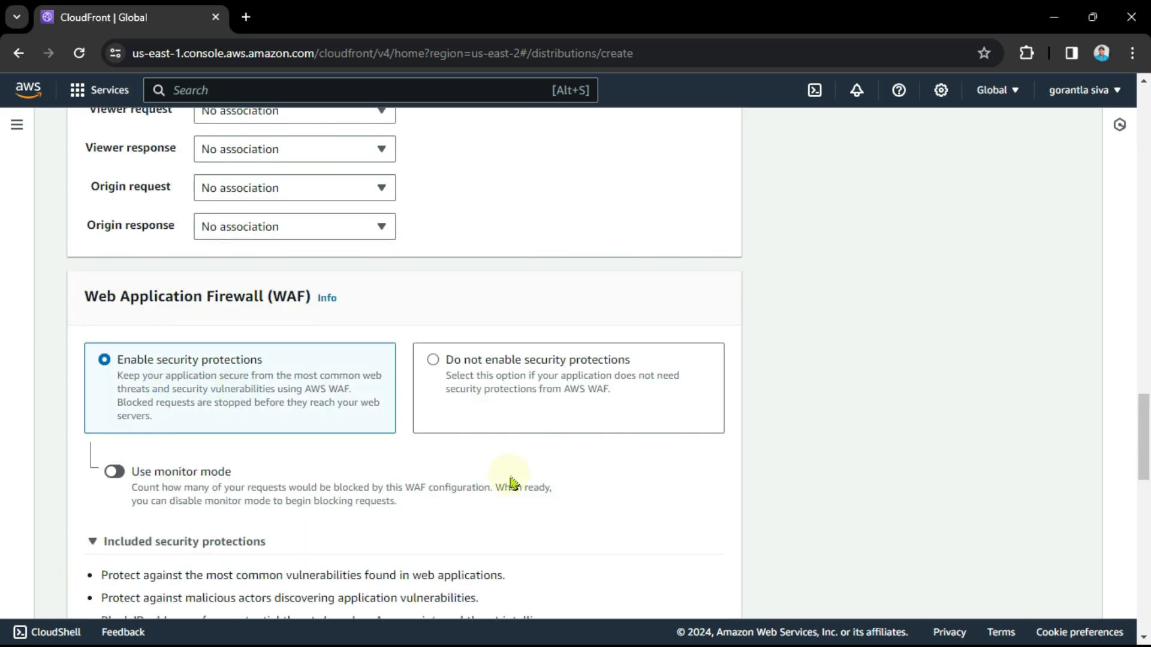
scroll(689, 600, down, 15)
scroll(625, 569, down, 1)
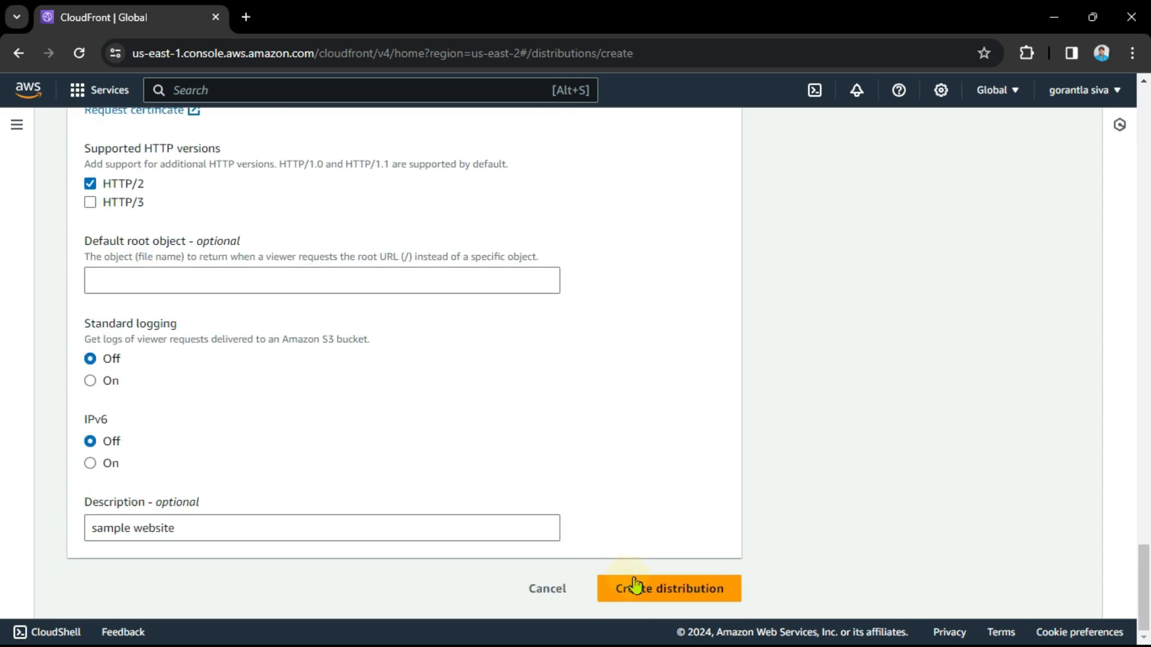
click(634, 589)
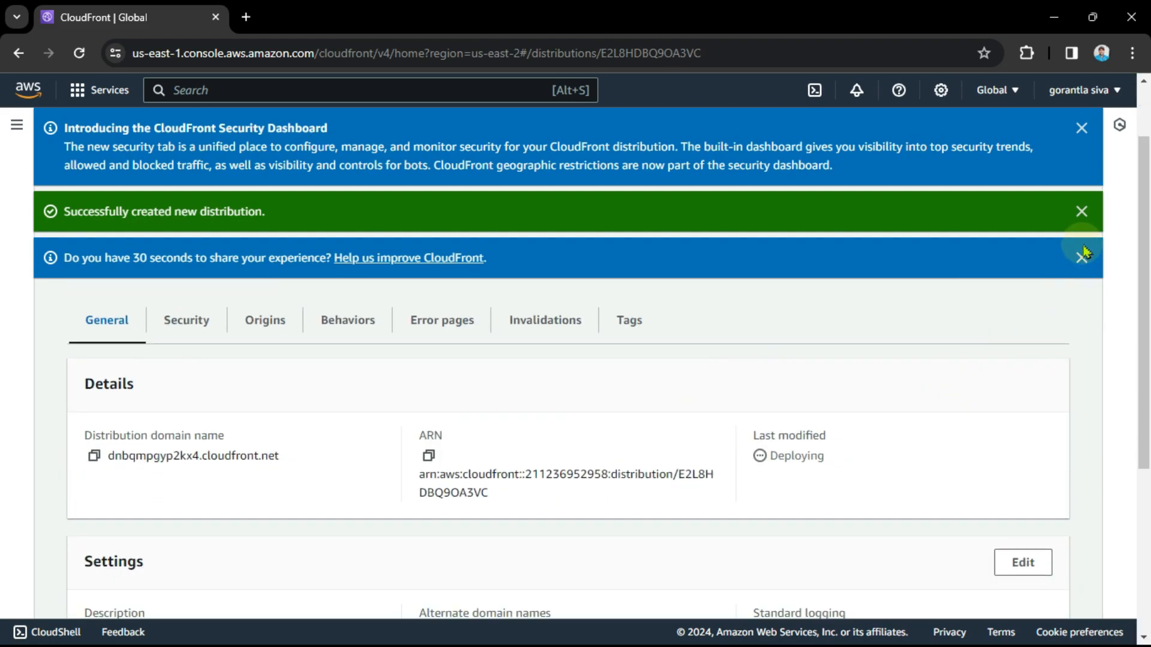
- Dismiss the three notification banners above the new distribution's details
click(1081, 258)
click(1083, 211)
click(1082, 127)
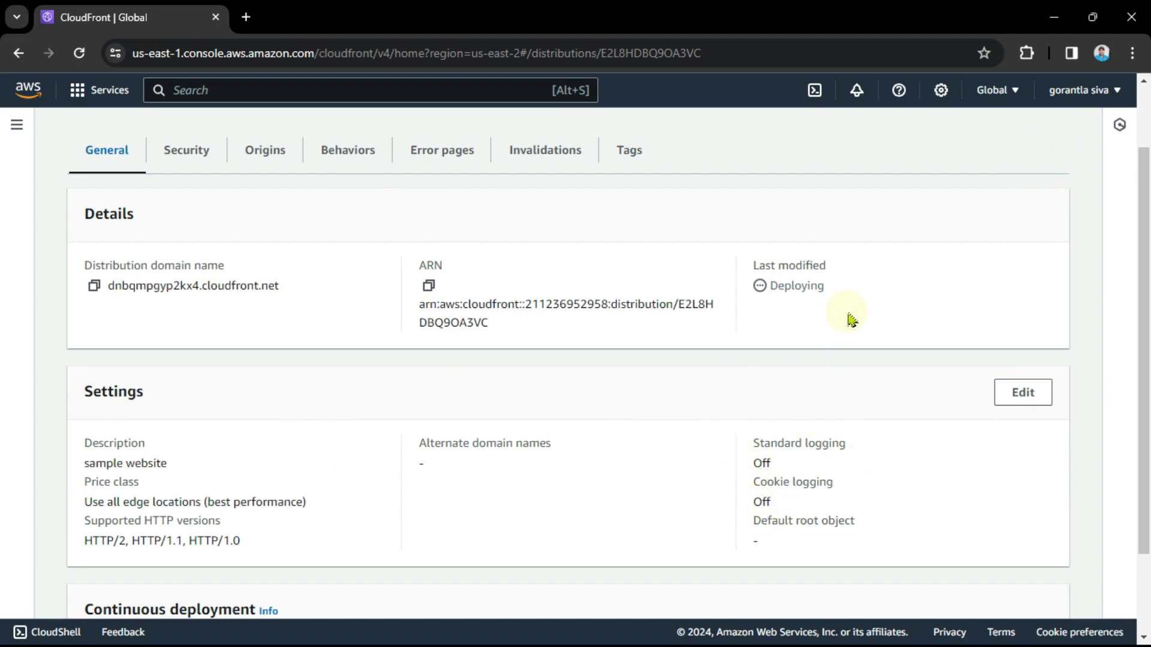
- Check the new distribution's deployment status under Last modified
drag(853, 293, 749, 286)
click(861, 298)
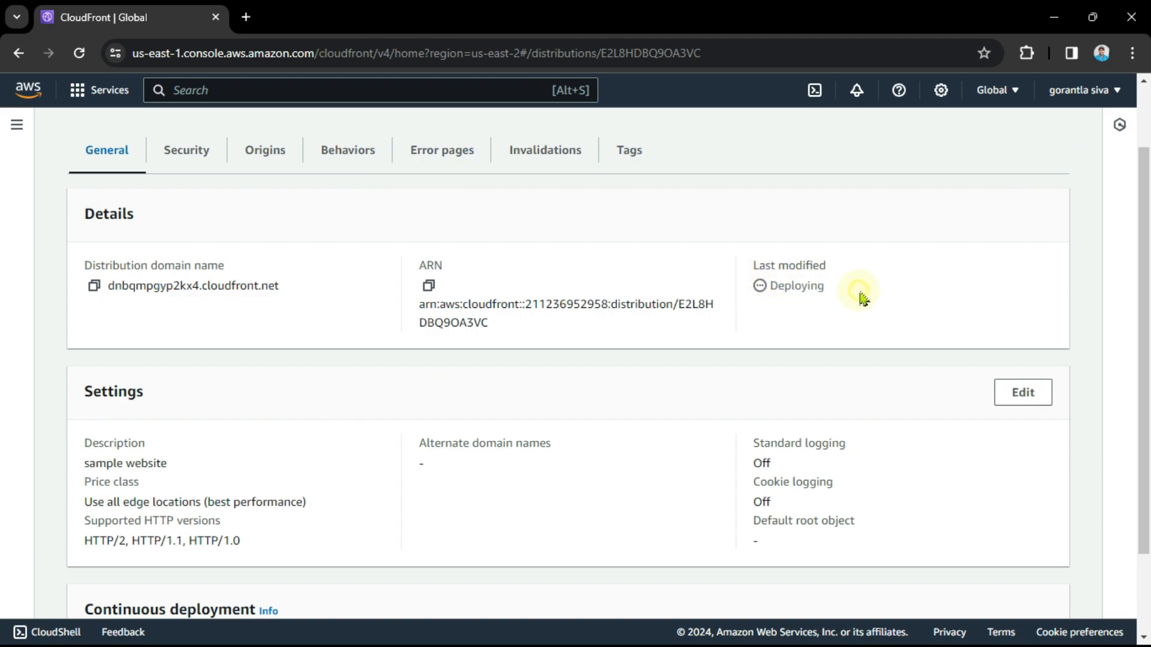
drag(861, 298, 749, 290)
click(824, 343)
drag(871, 298, 756, 292)
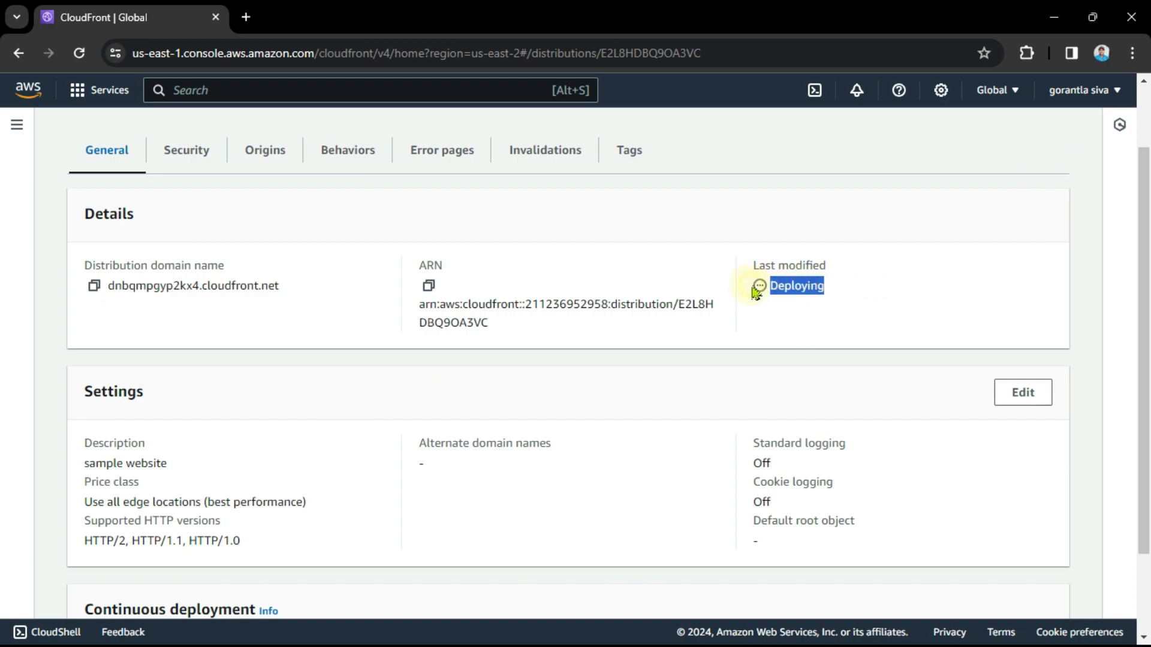
click(838, 339)
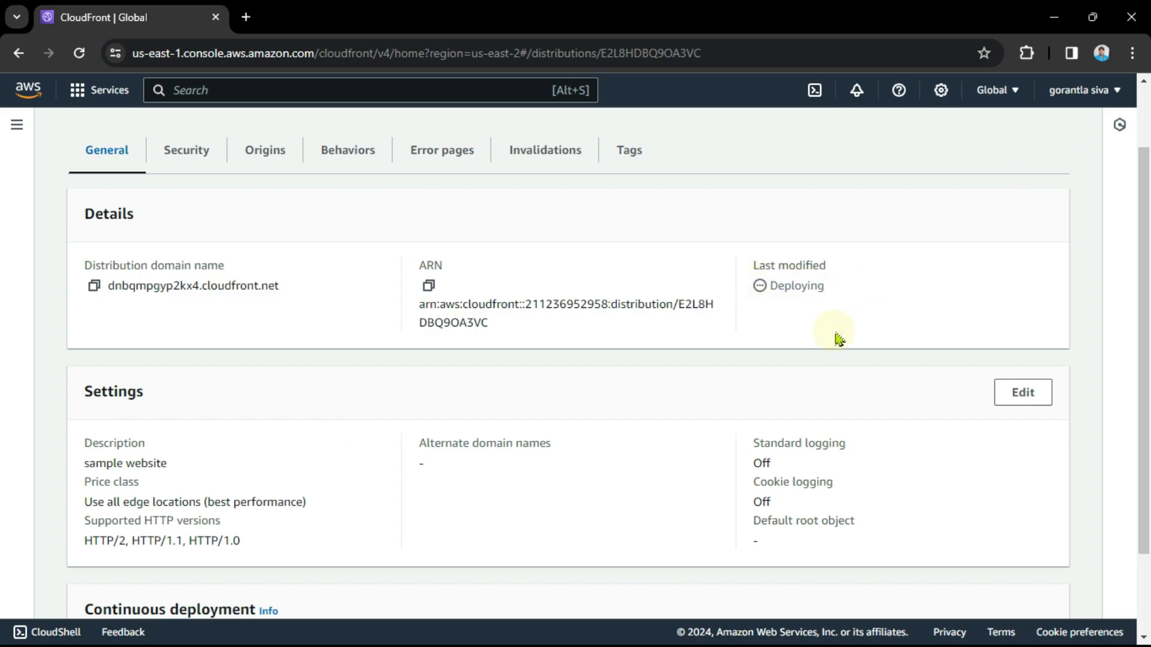
click(995, 90)
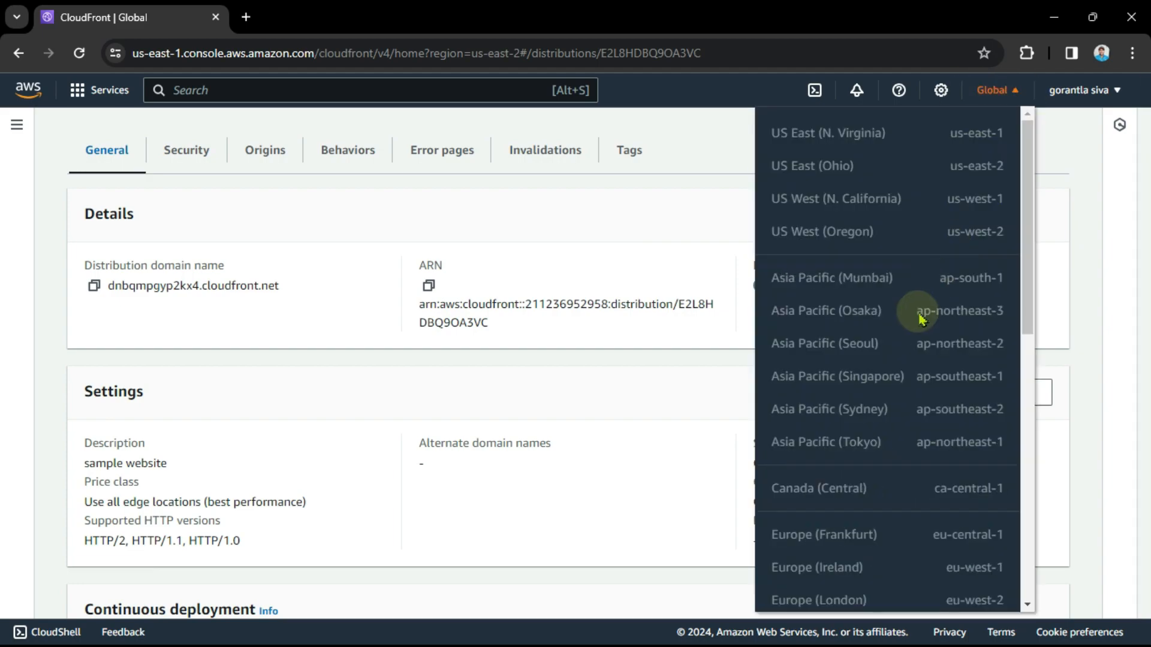
click(728, 381)
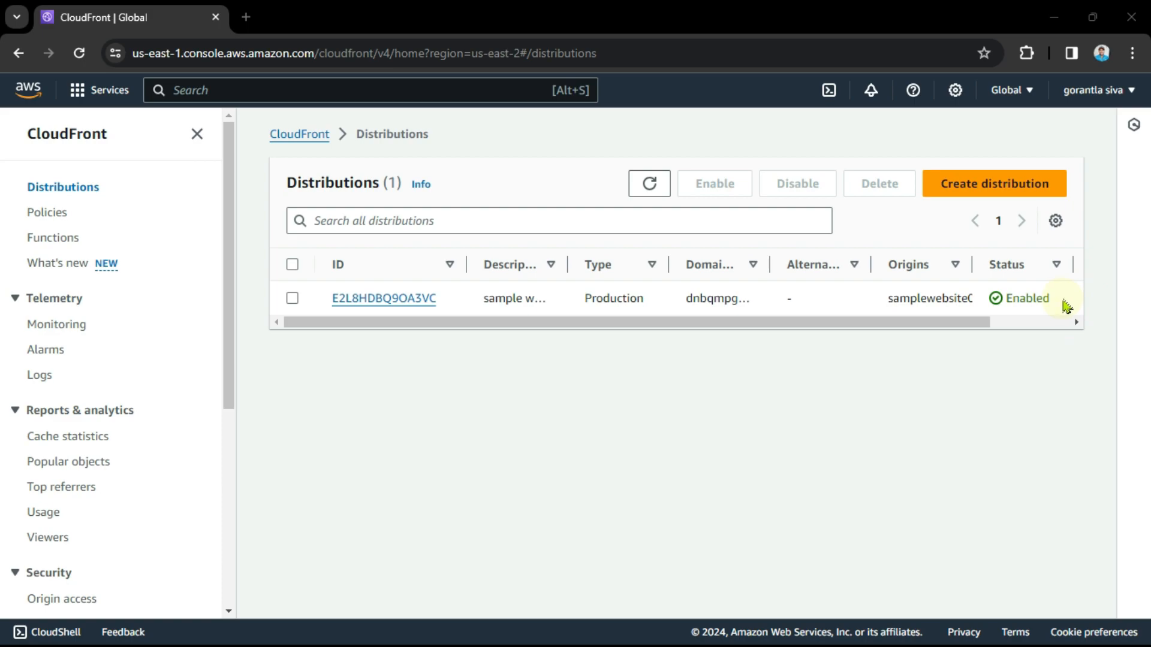
- Check the sample website distribution's status in the distributions list, open the distribution and copy its domain name
double_click(1059, 303)
click(743, 372)
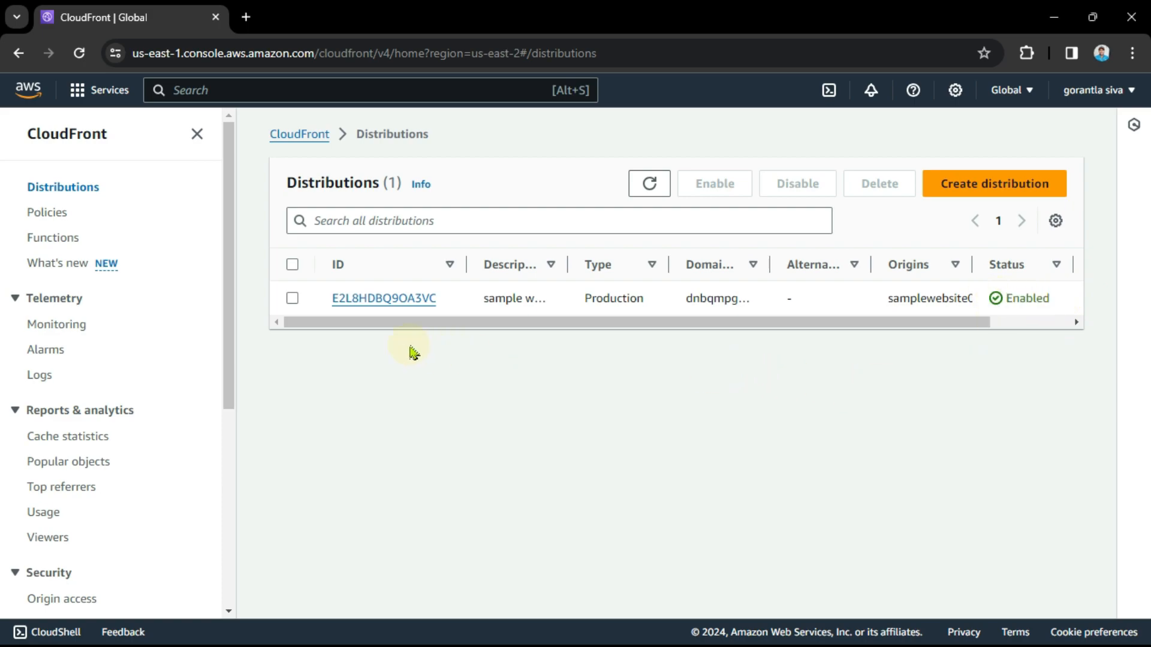
click(391, 302)
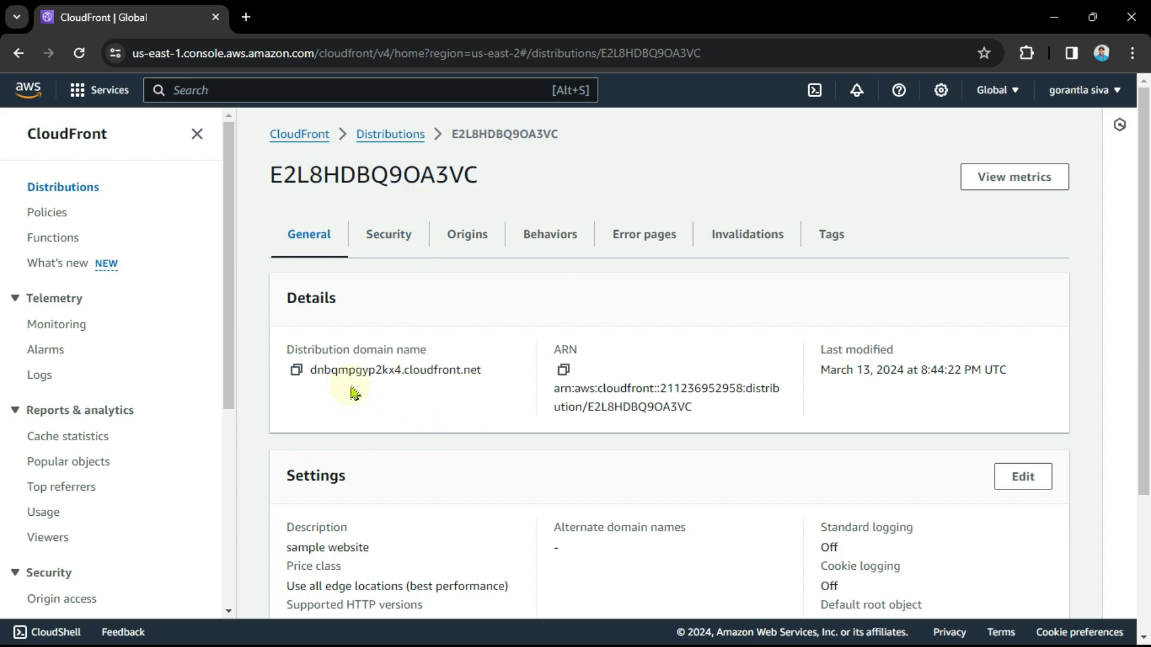
click(298, 371)
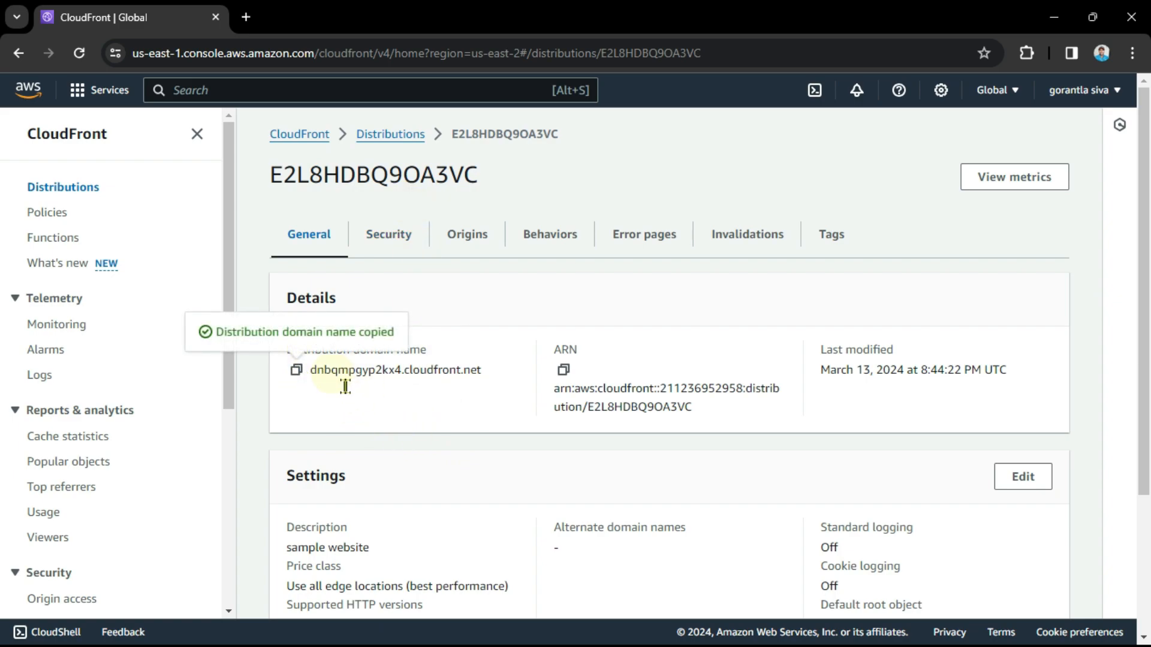
- Load the copied distribution domain name in a new browser tab and look through the delivered website
click(249, 18)
click(303, 53)
key(ctrl+v)
key(Return)
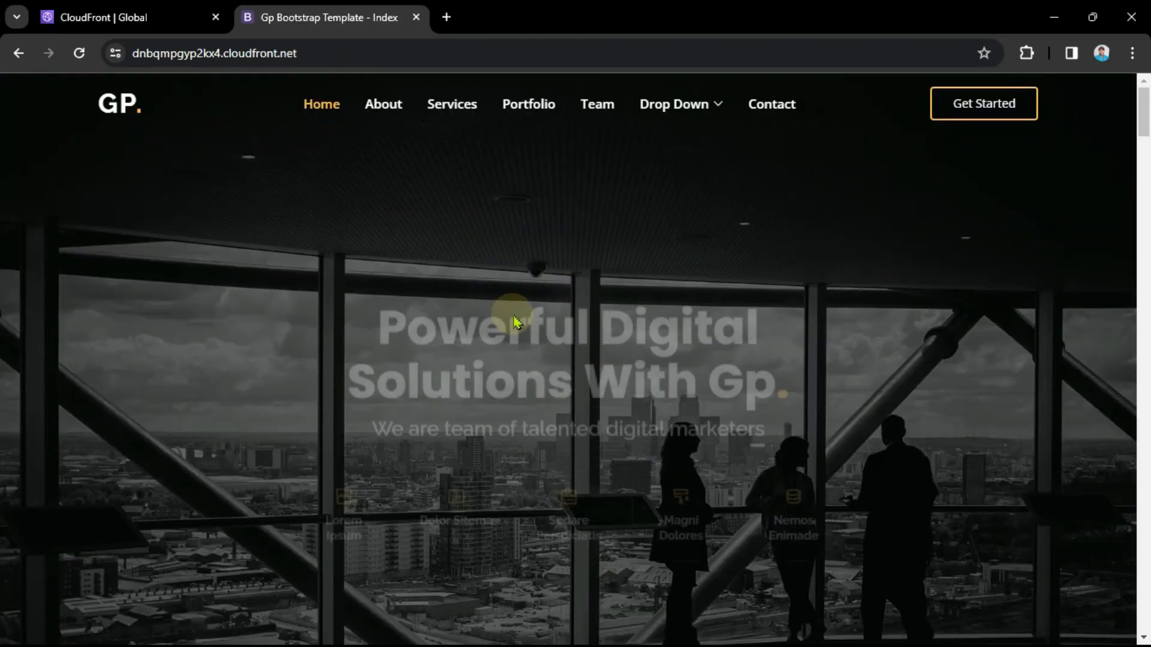
scroll(528, 341, down, 8)
scroll(581, 370, up, 8)
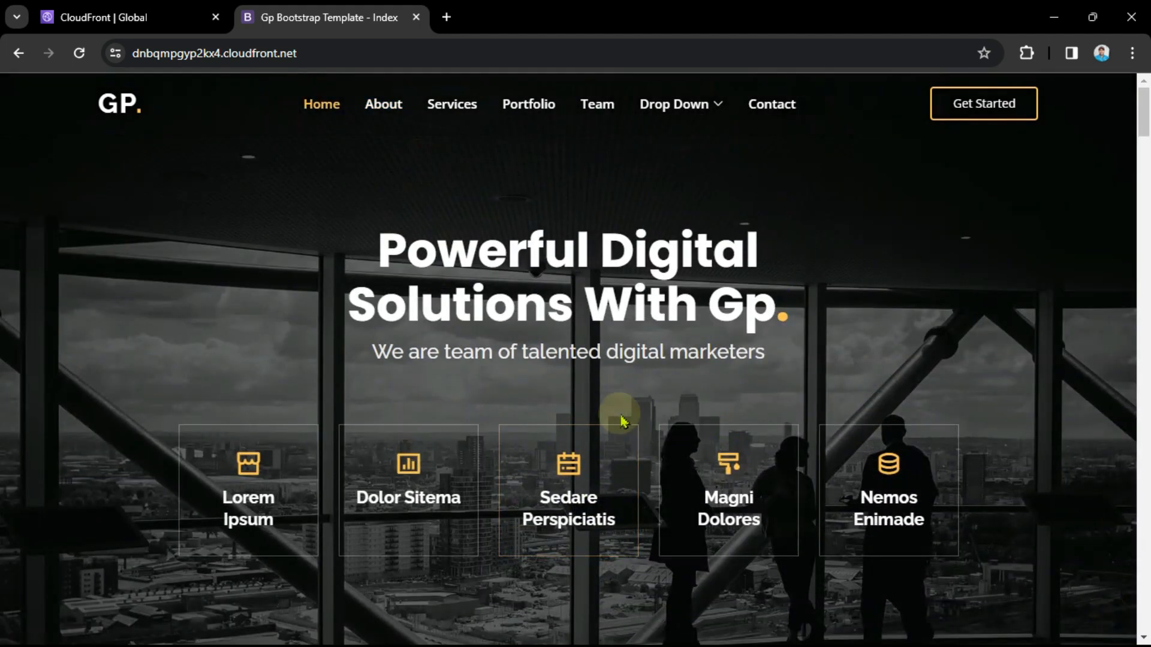
scroll(620, 422, down, 10)
scroll(622, 430, up, 10)
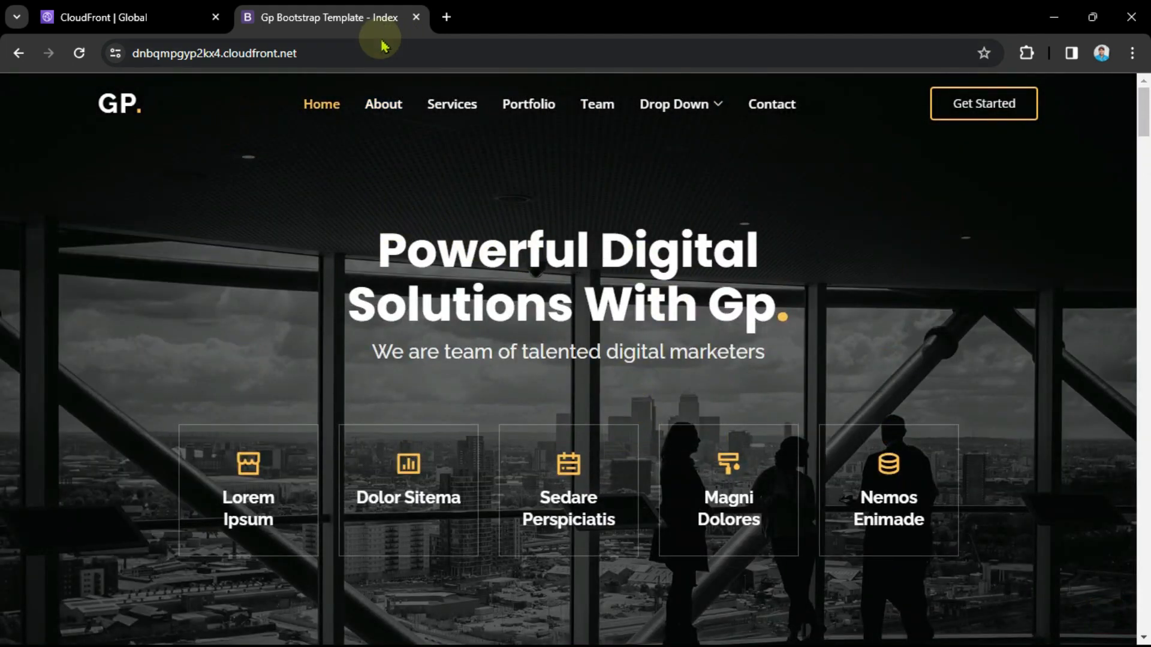
- Return to the CloudFront console and review the distribution's Web Application Firewall security settings
click(155, 14)
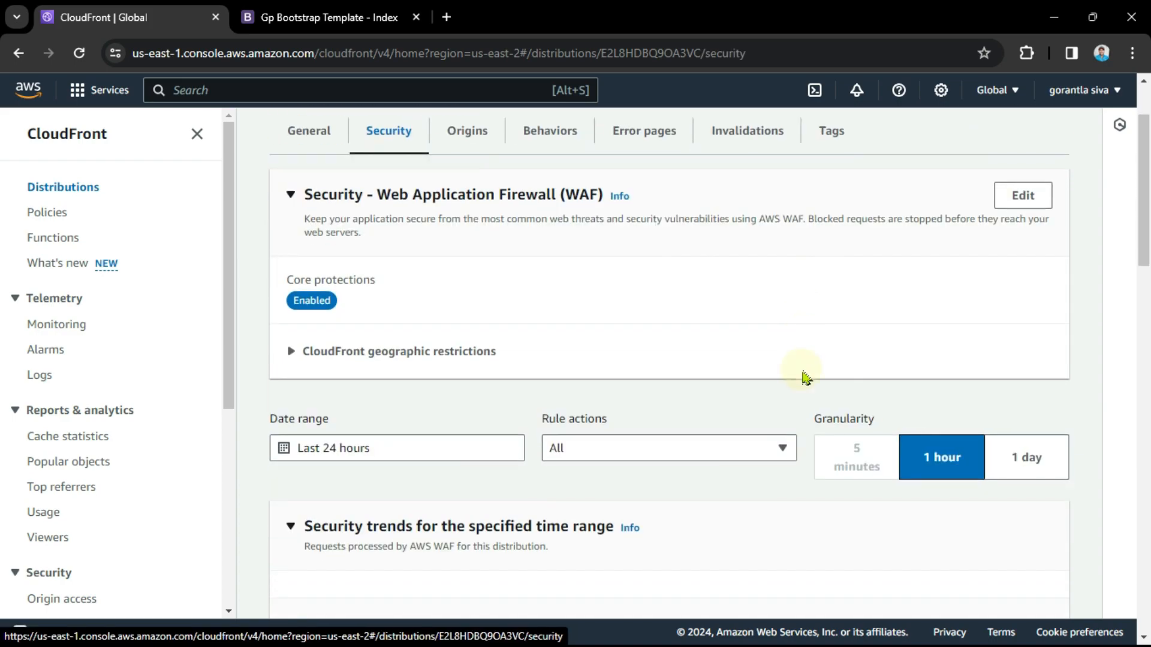
scroll(779, 360, down, 2)
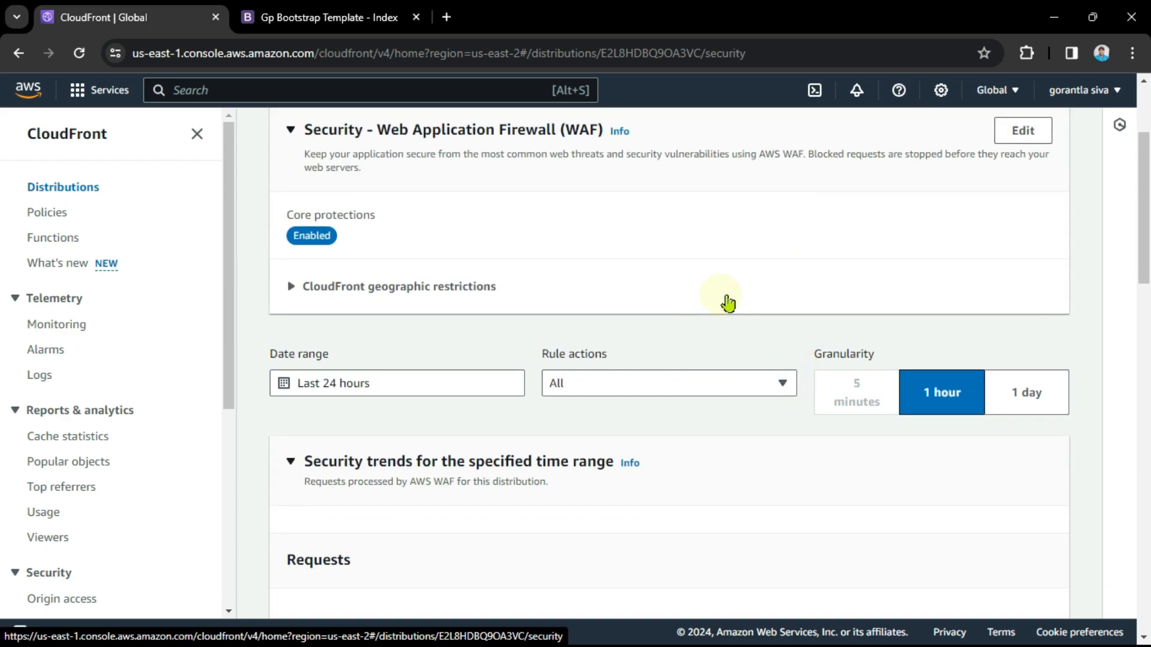
scroll(727, 300, up, 3)
scroll(475, 406, down, 3)
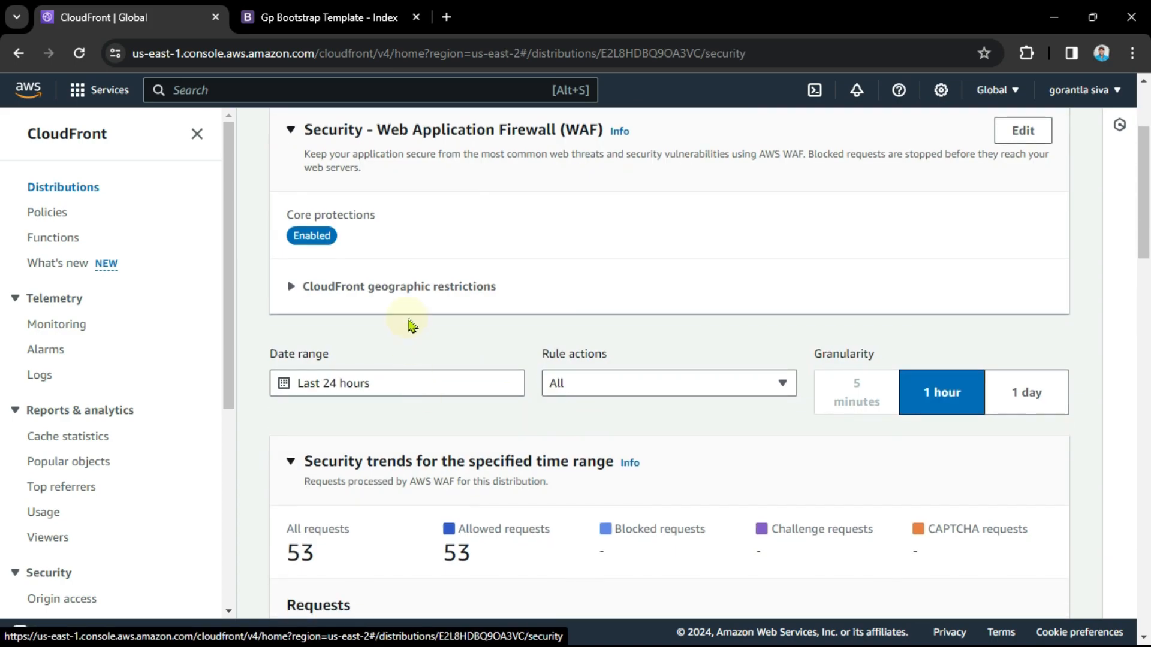
- Set the distribution's CloudFront geographic restrictions to a block list containing India and save the changes
click(362, 294)
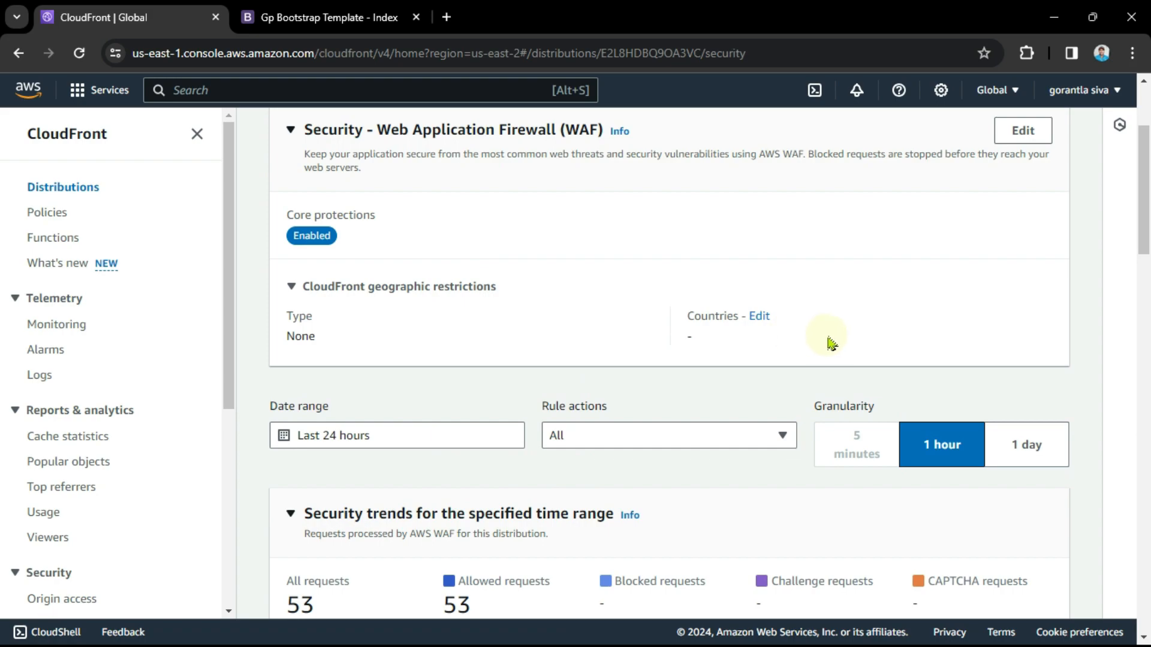
click(760, 317)
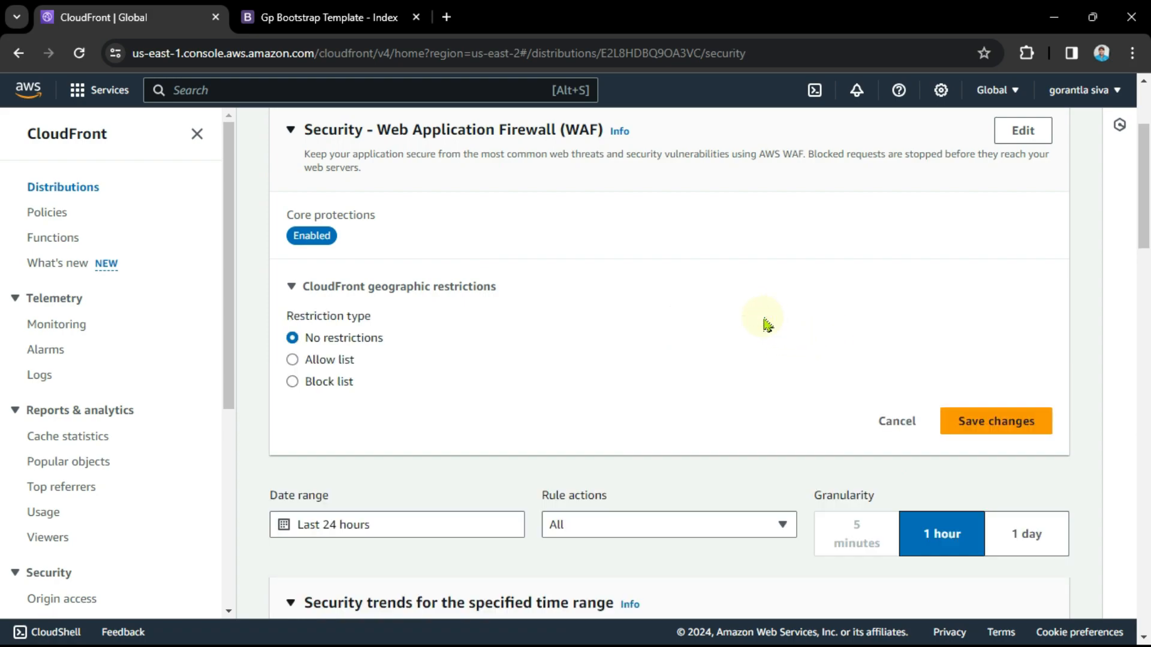
click(329, 383)
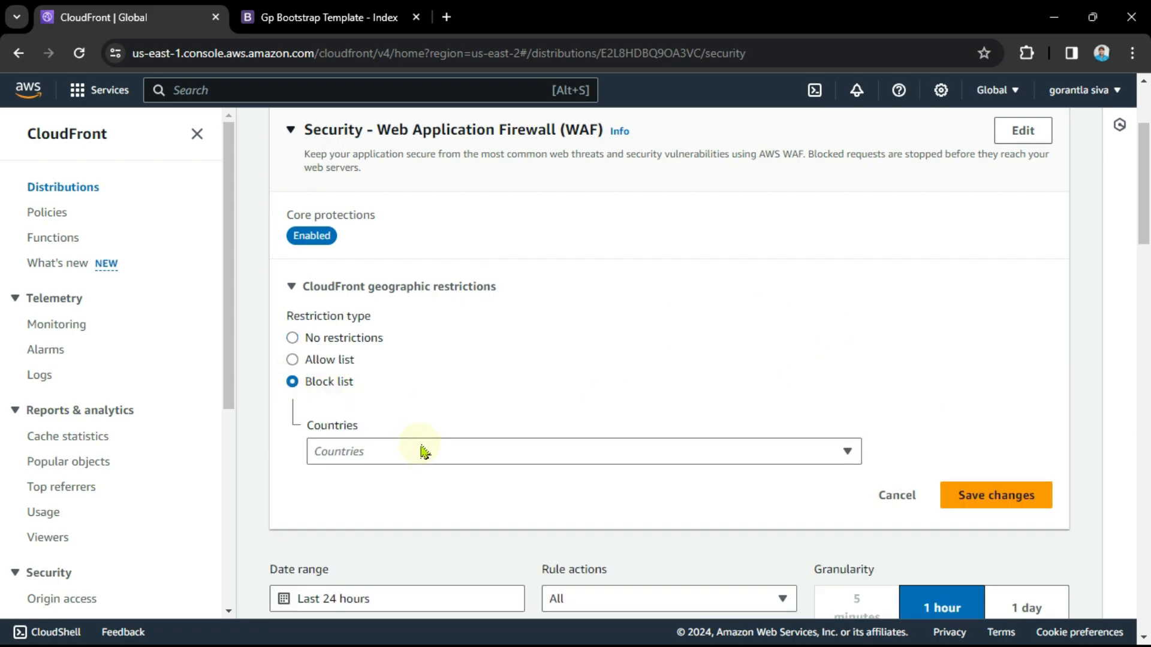
scroll(423, 453, down, 3)
click(547, 291)
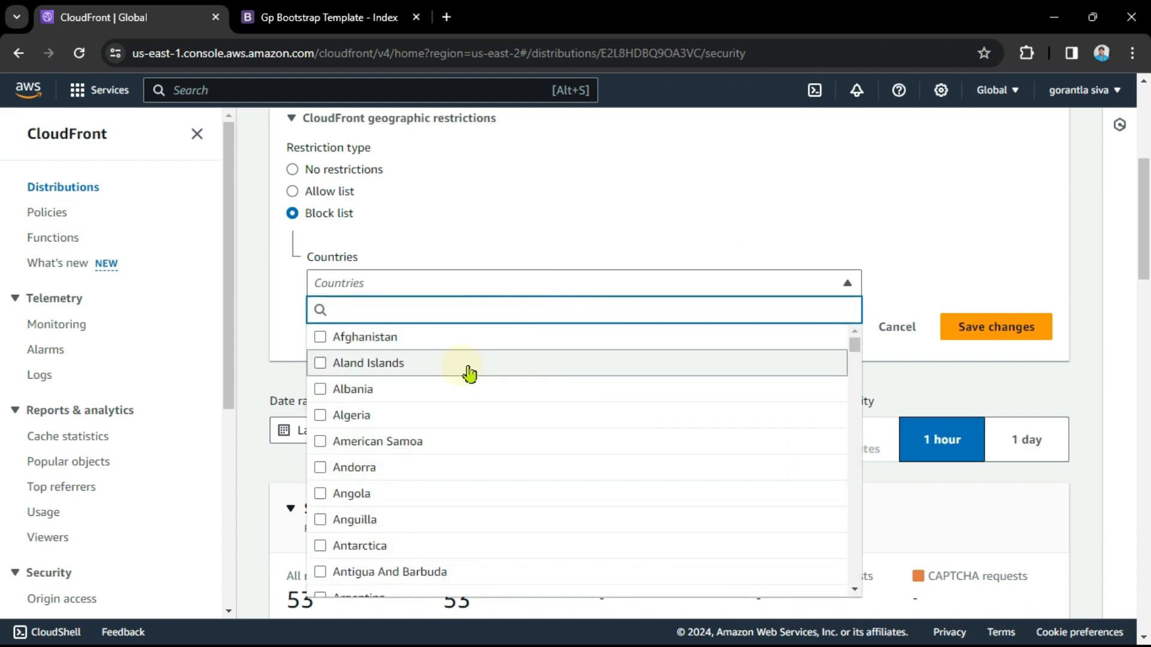
scroll(532, 423, down, 2)
scroll(491, 369, up, 2)
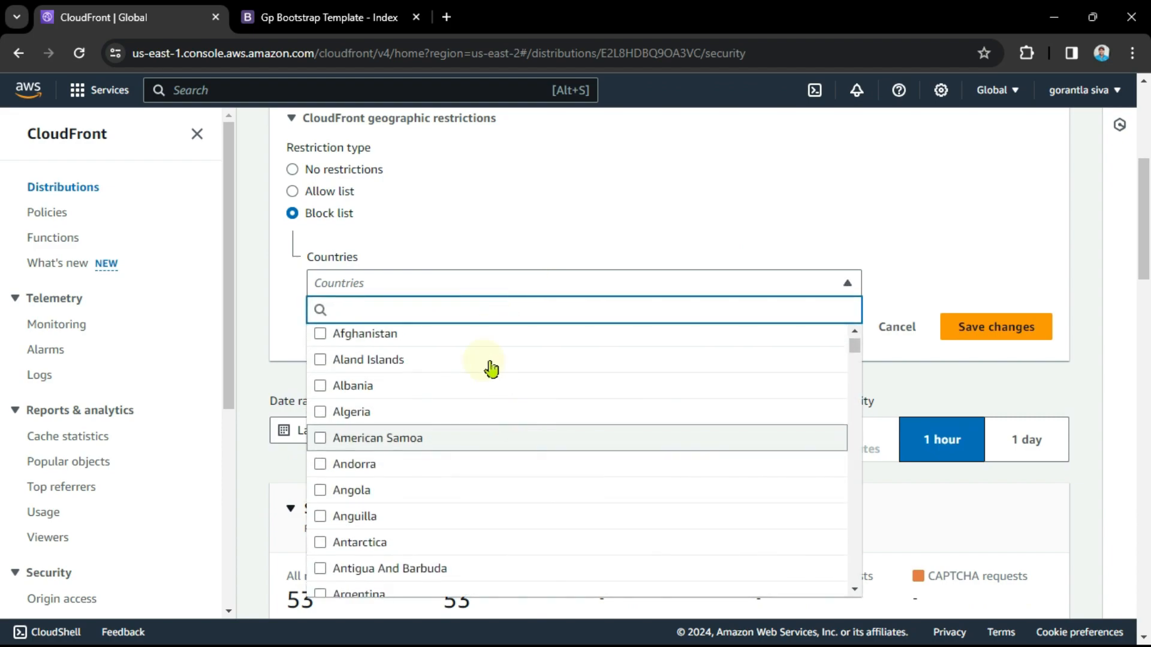
text(indi)
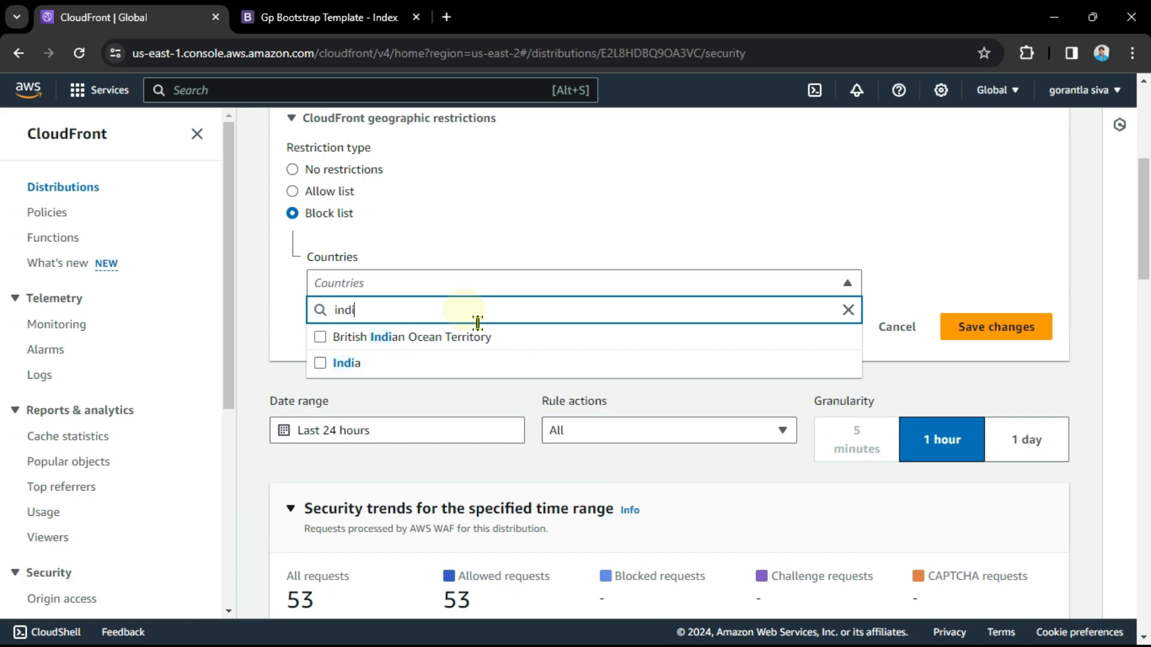
click(398, 363)
click(1013, 361)
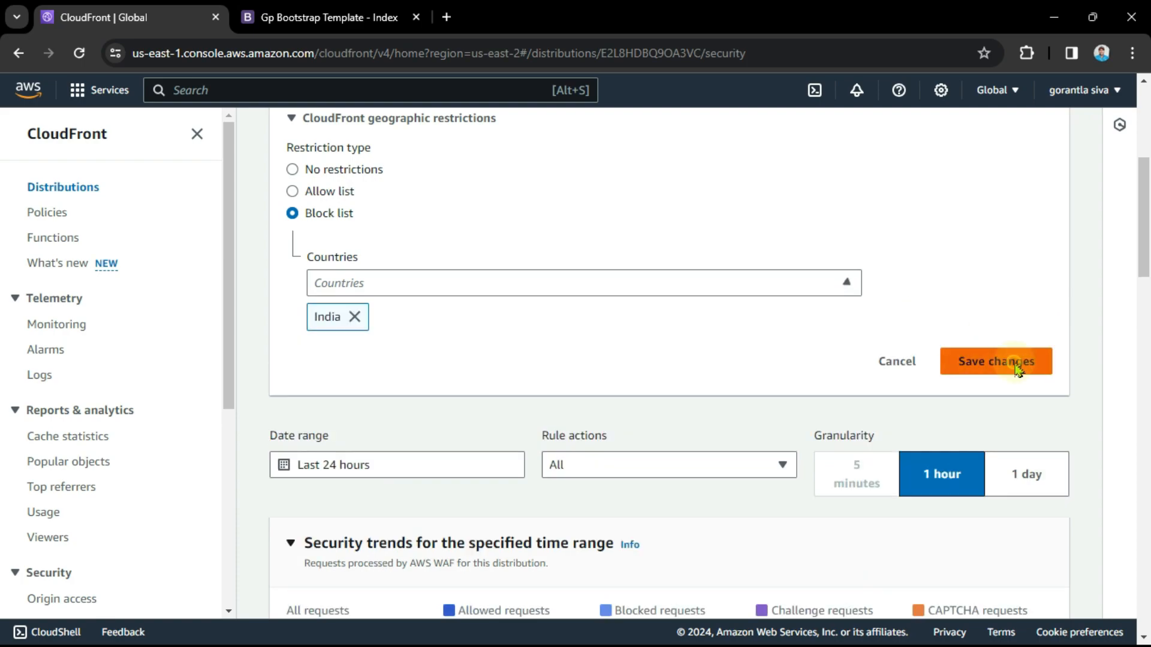
- Test the country block by reloading the website and opening the distribution's address in Microsoft Edge, and read the page returned
click(329, 17)
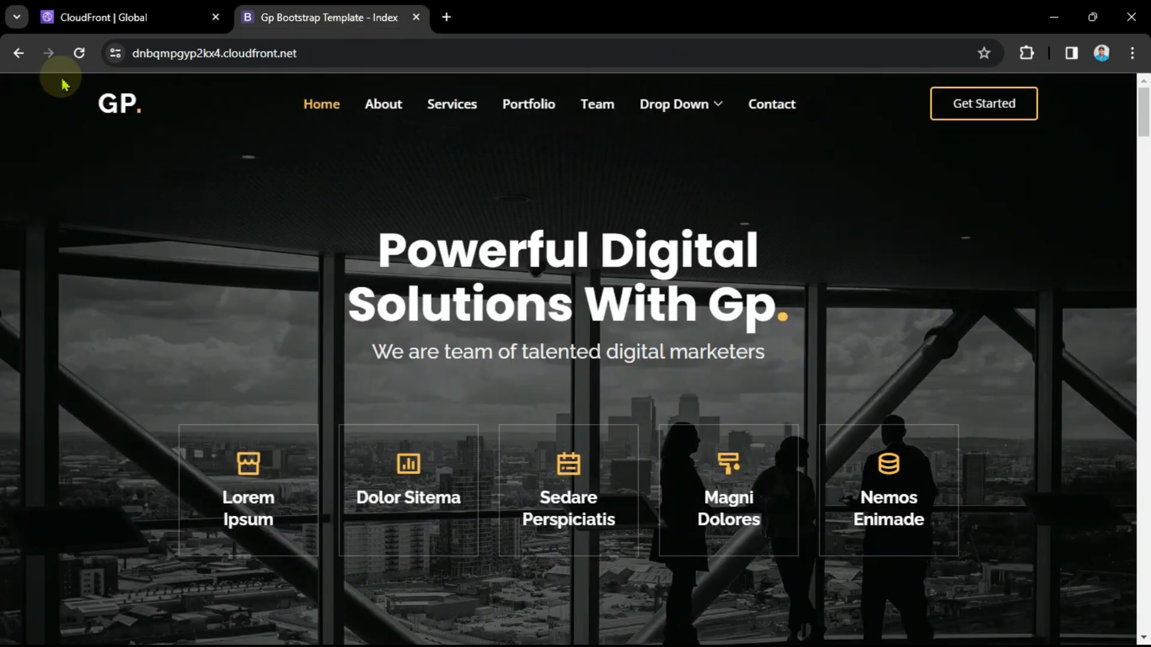
click(75, 53)
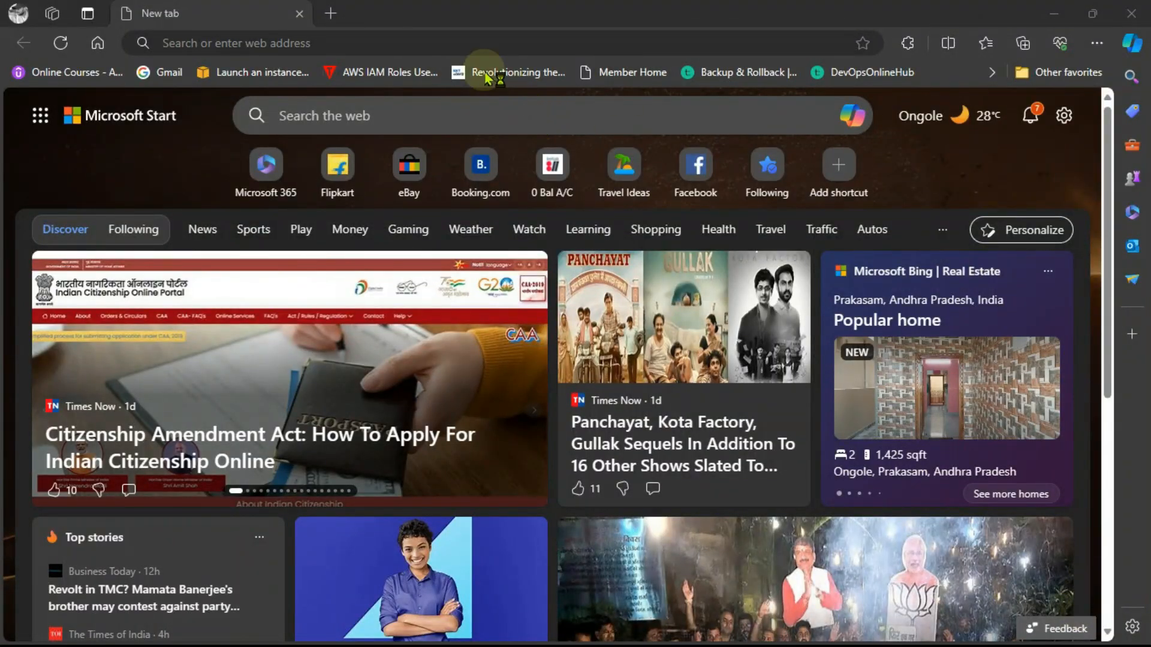
click(444, 43)
key(ctrl+v)
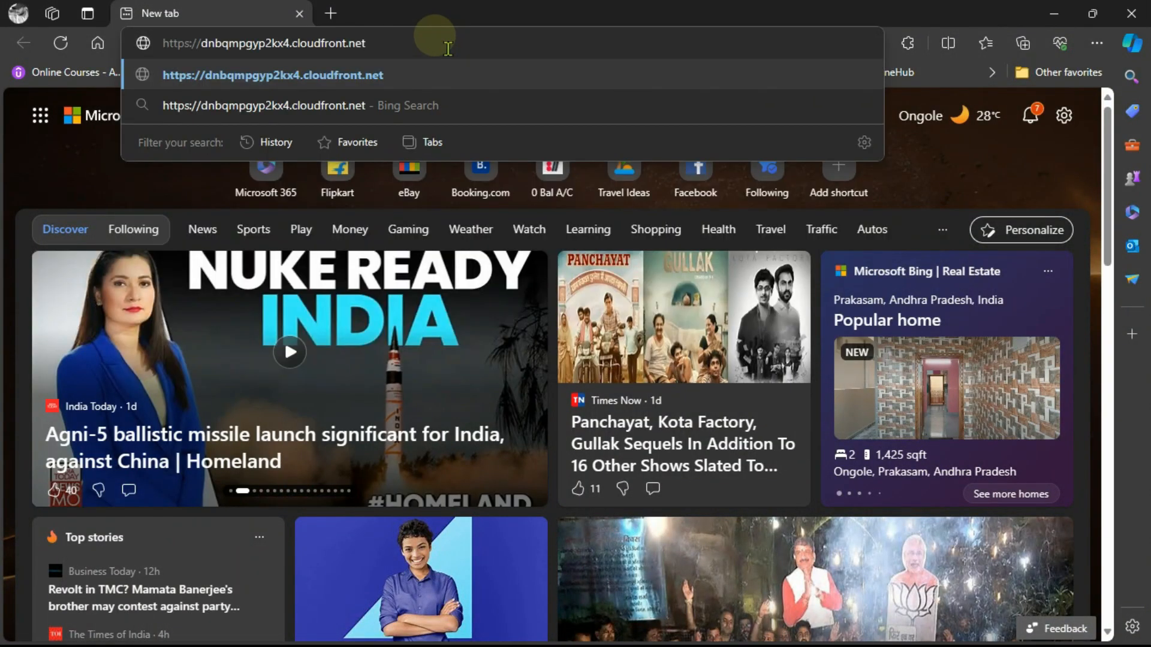
key(Return)
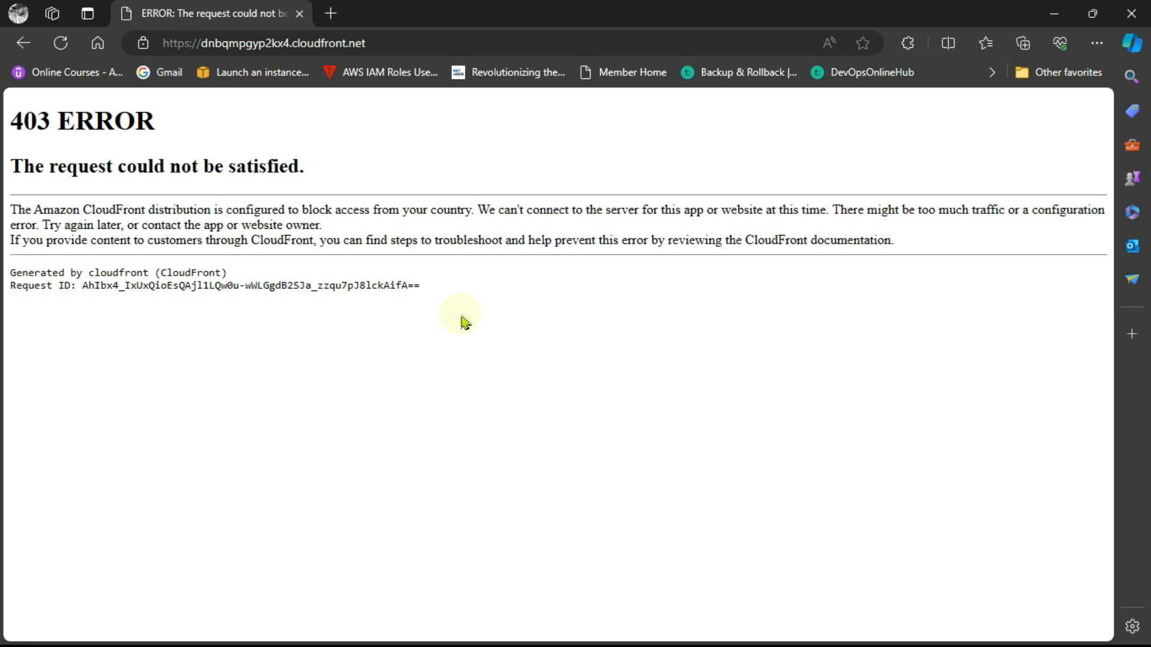
drag(440, 317, 6, 119)
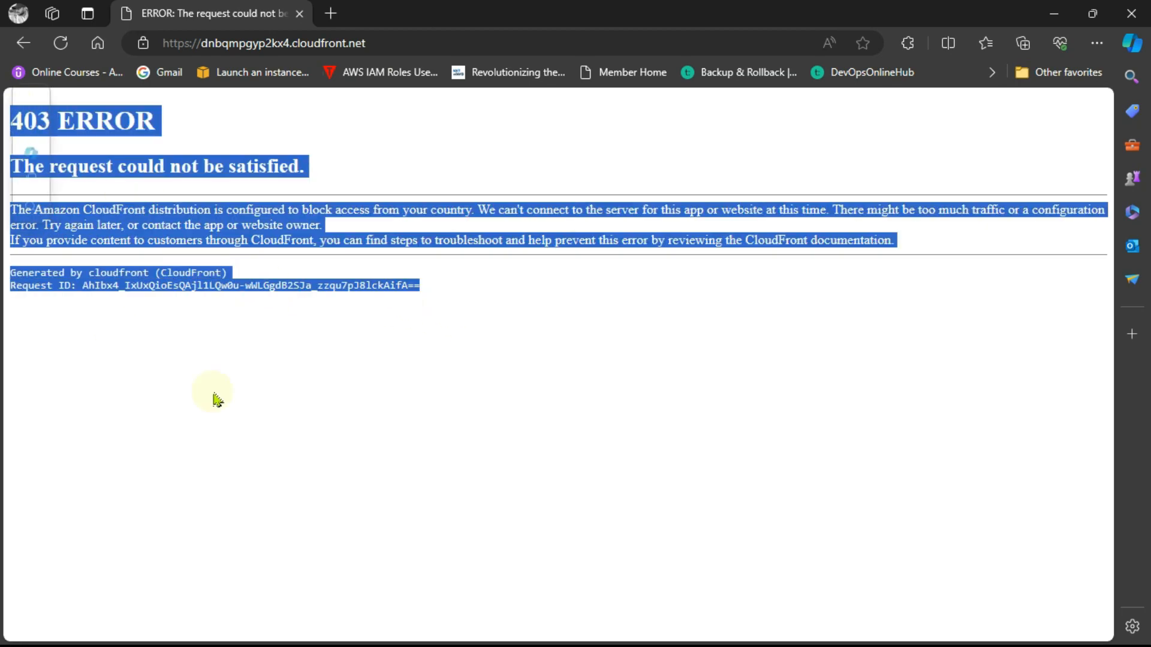
click(410, 411)
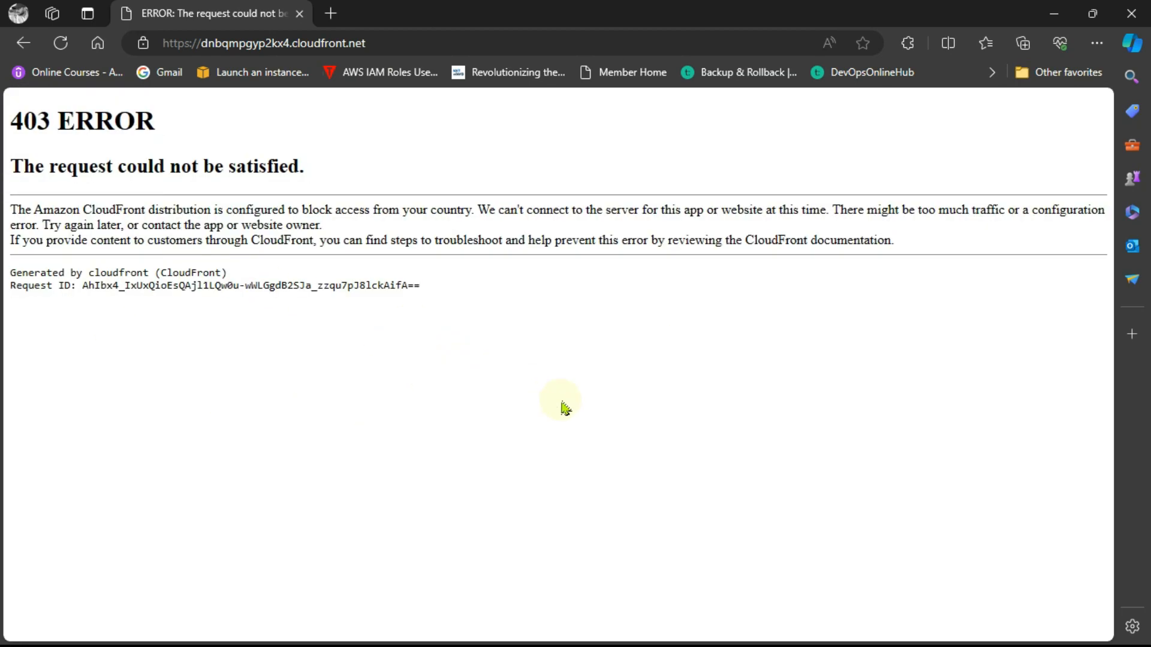
- Switch back to Chrome, remove India from the distribution's geographic block list, set the restriction type to No restrictions and save
key(alt+Tab)
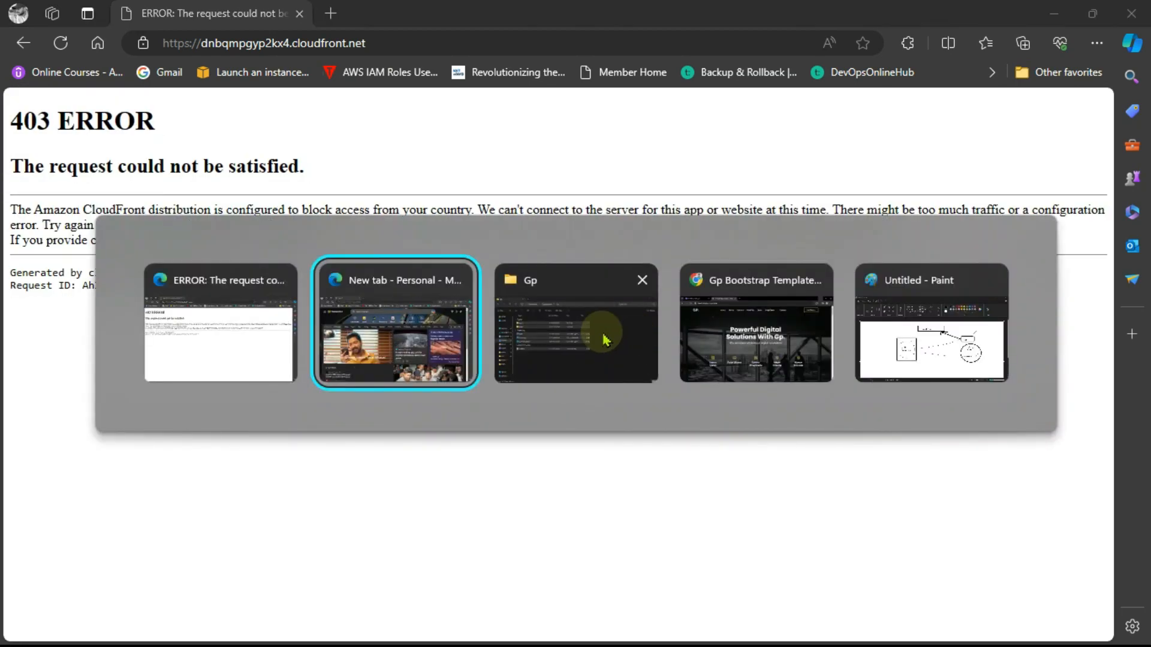
click(725, 341)
click(129, 19)
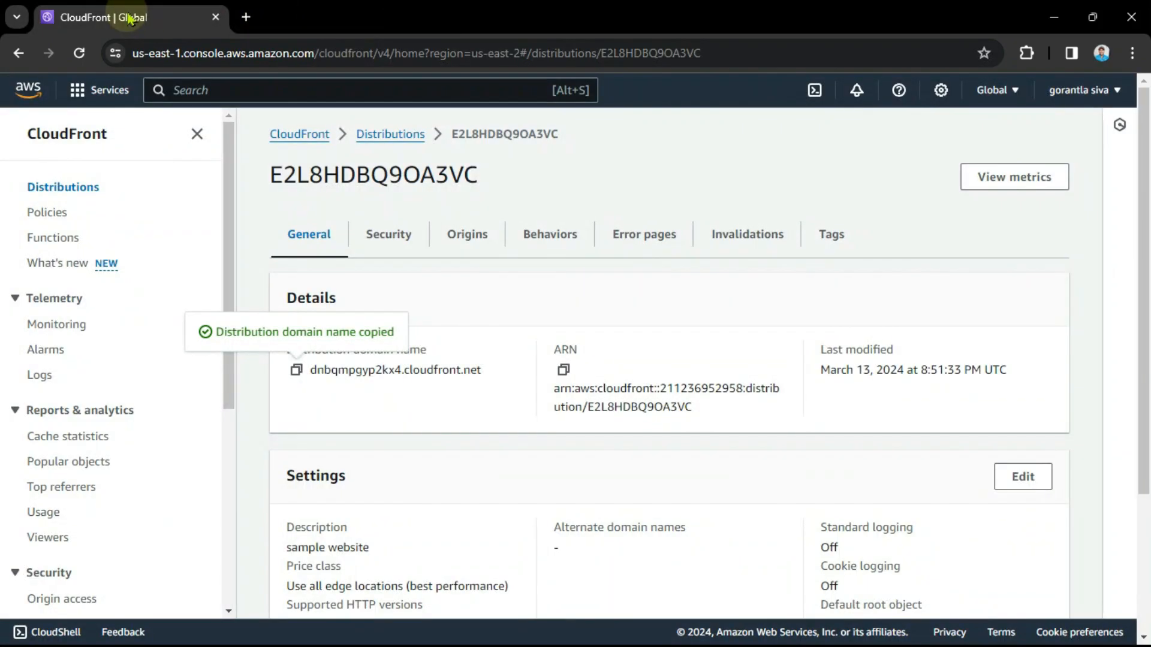
scroll(476, 361, down, 1)
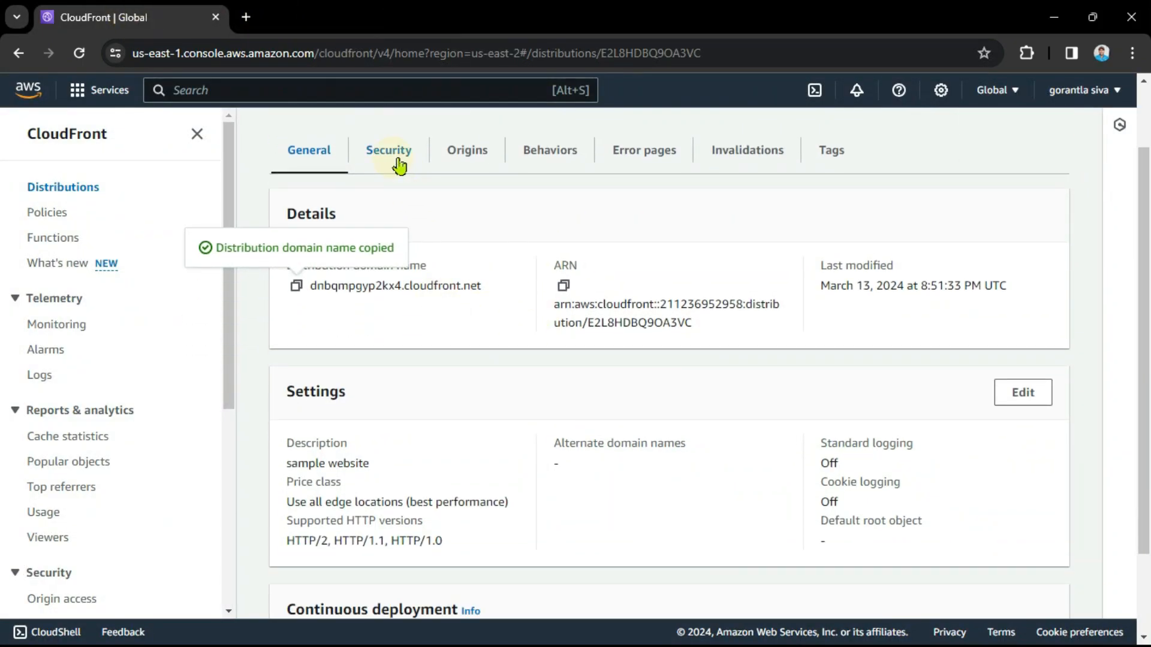
click(398, 161)
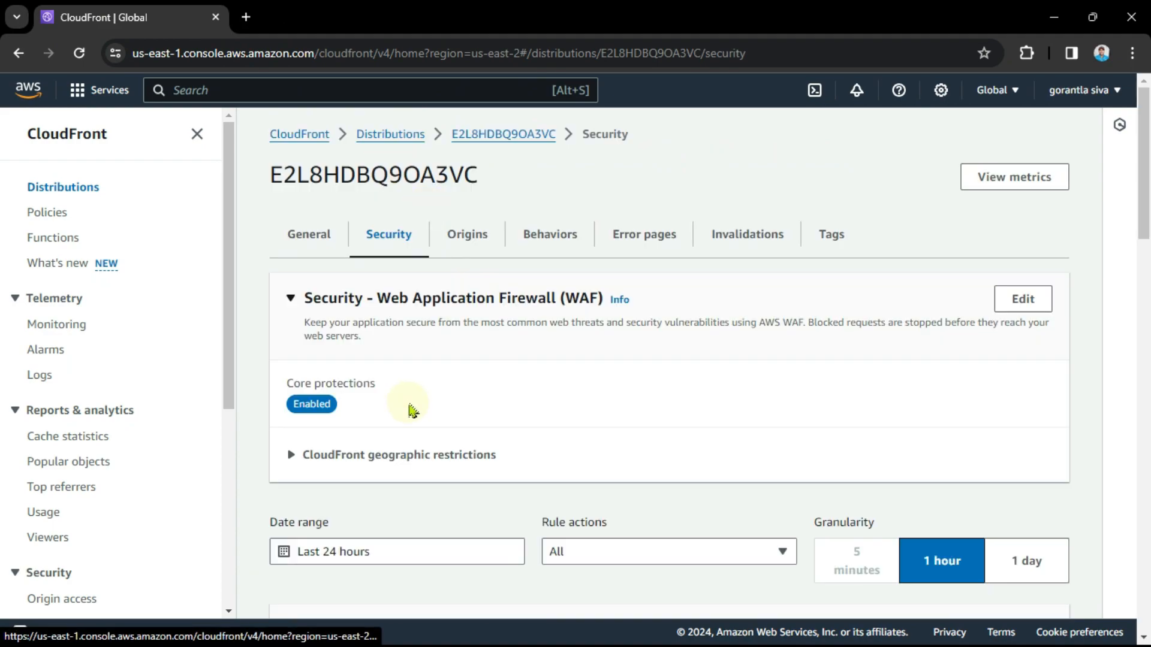
scroll(362, 398, down, 1)
click(389, 371)
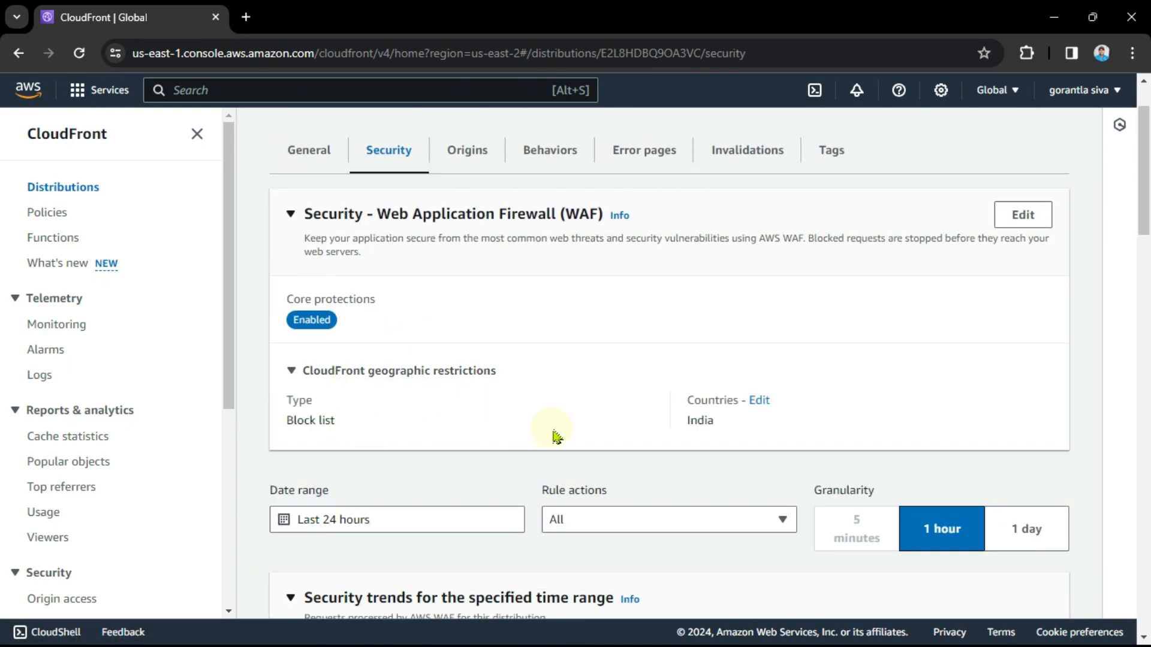
click(759, 410)
scroll(380, 542, down, 2)
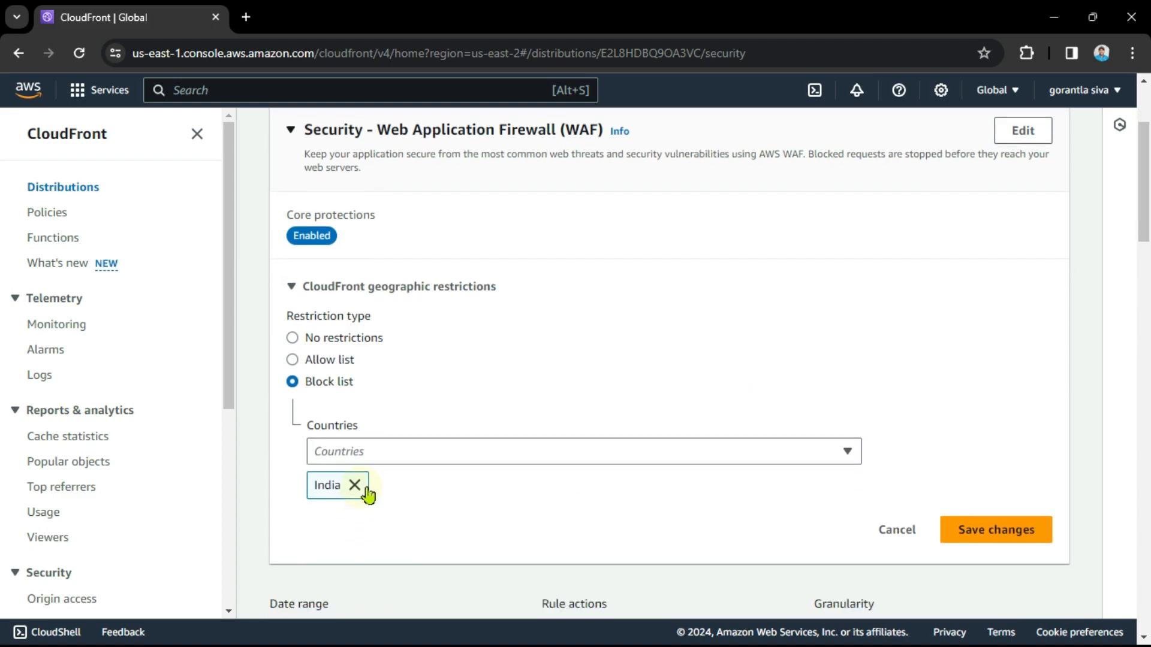
click(362, 488)
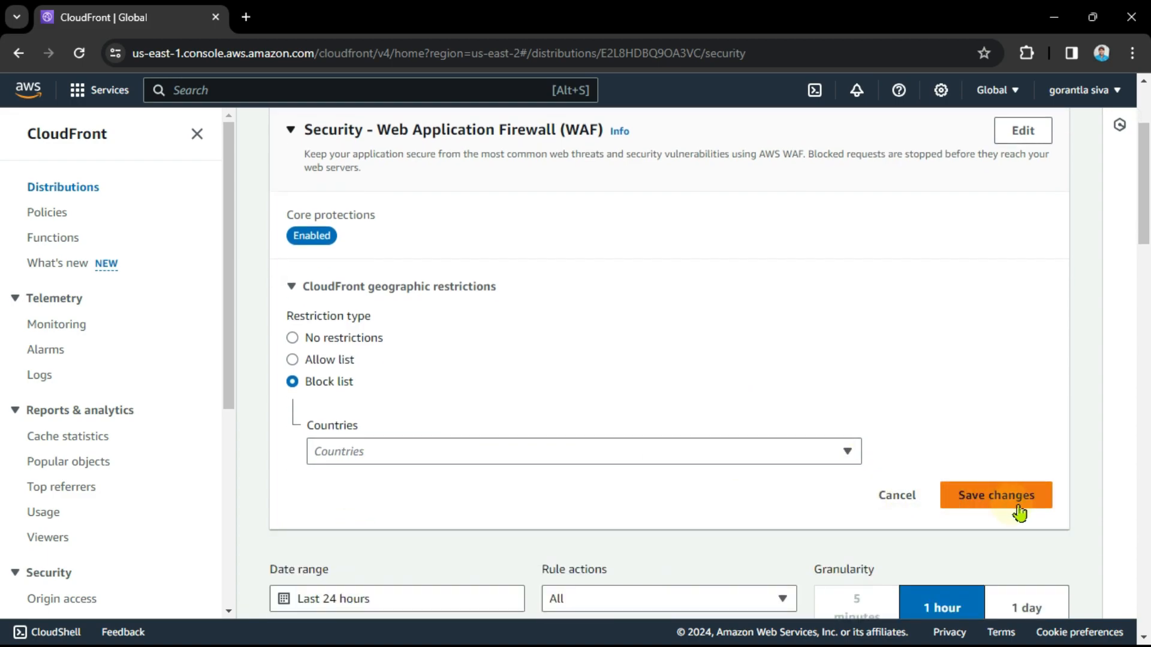
click(355, 340)
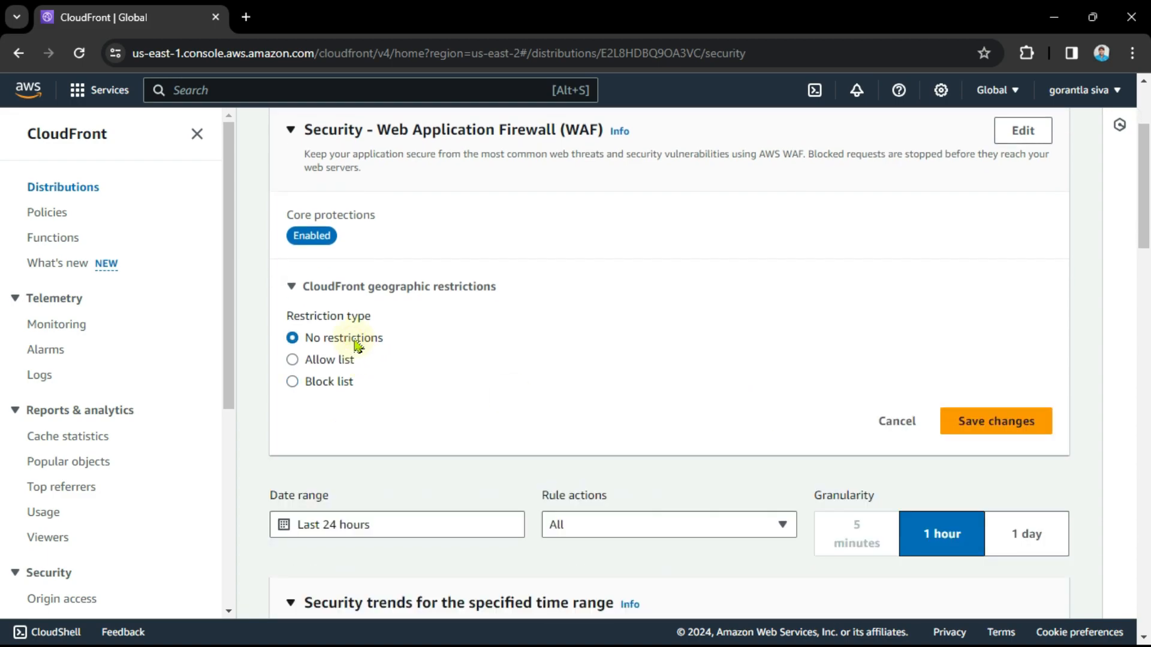
click(975, 427)
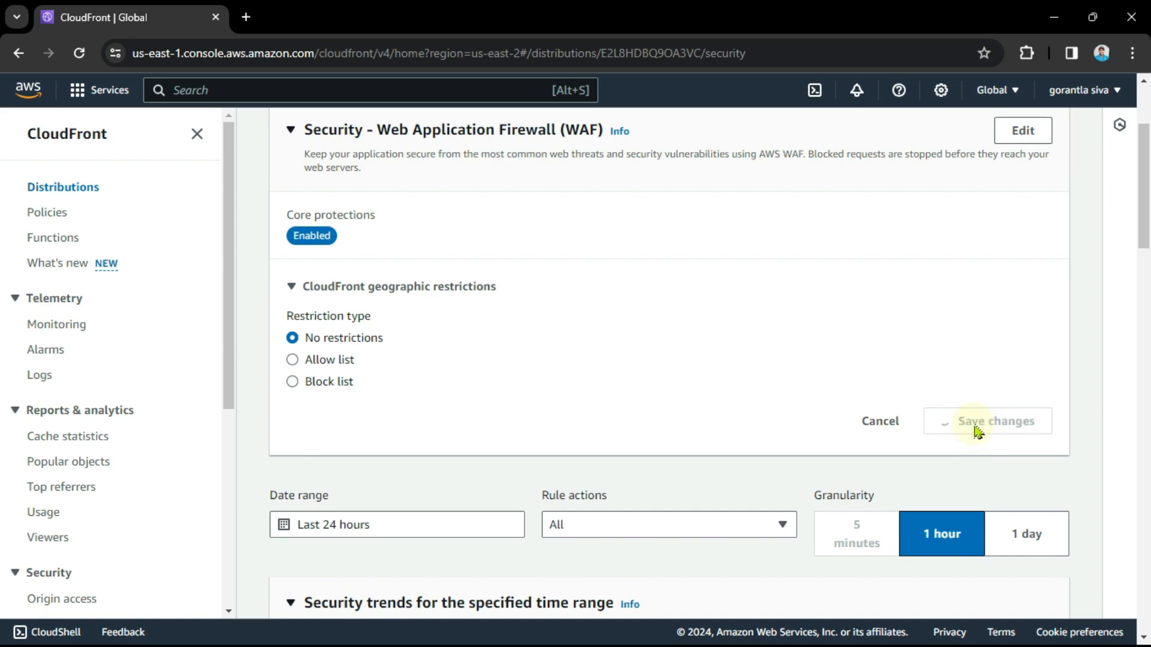
- Switch to Microsoft Edge and reload the distribution's address to test website access without geographic restrictions
key(alt+Tab)
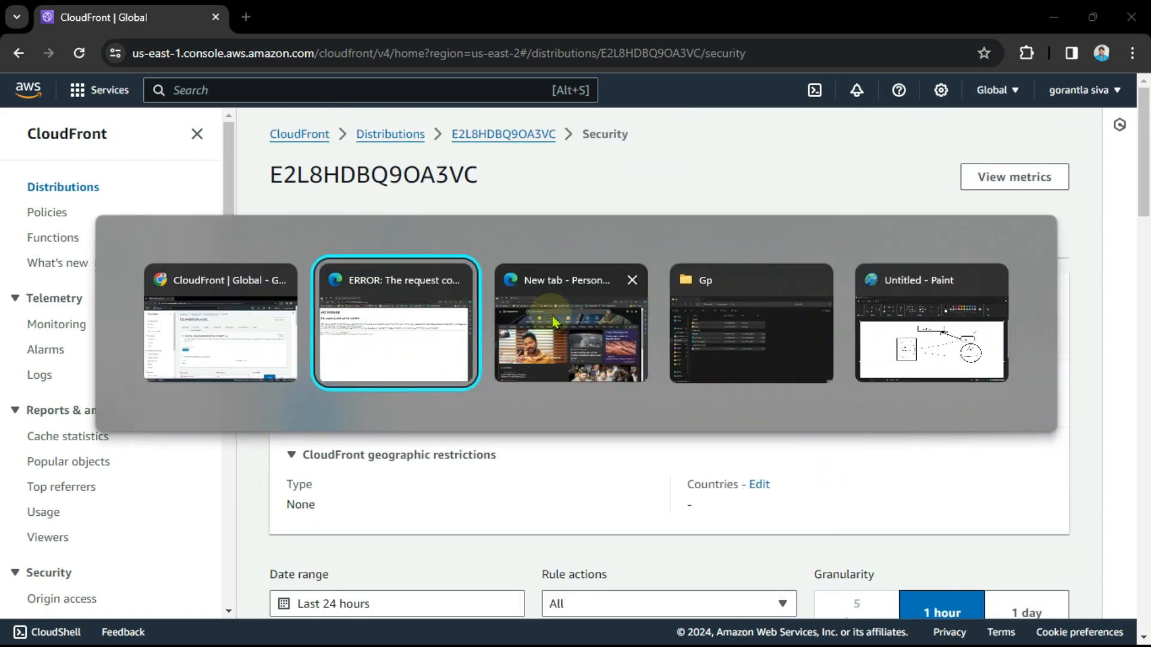
key(F5)
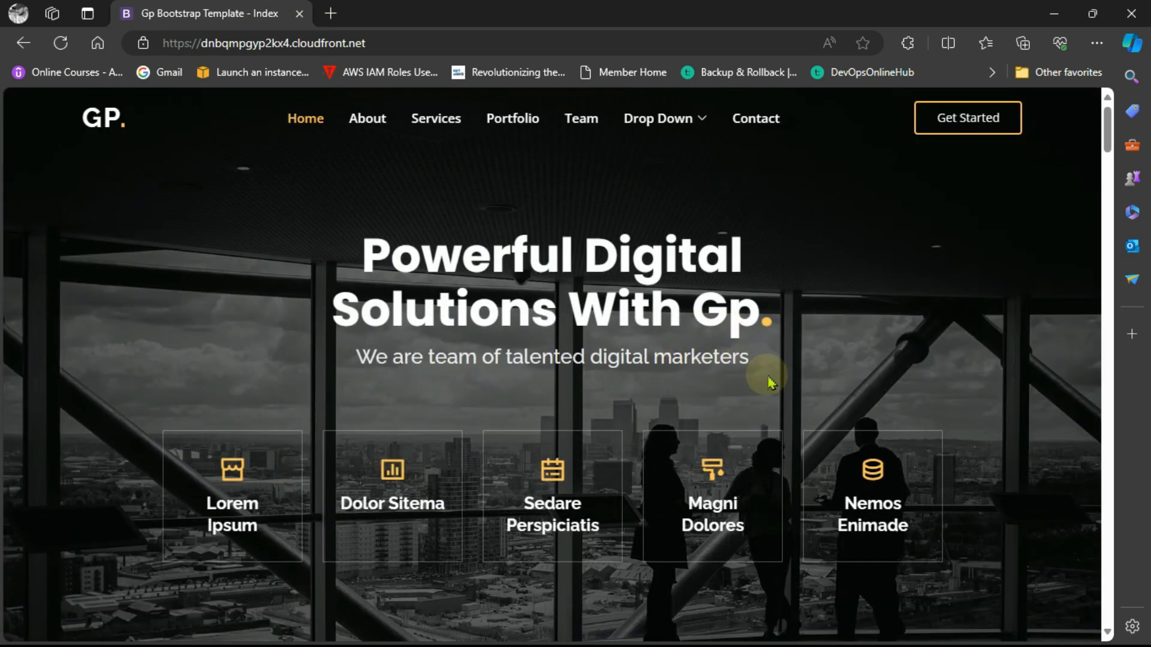
drag(899, 358, 239, 242)
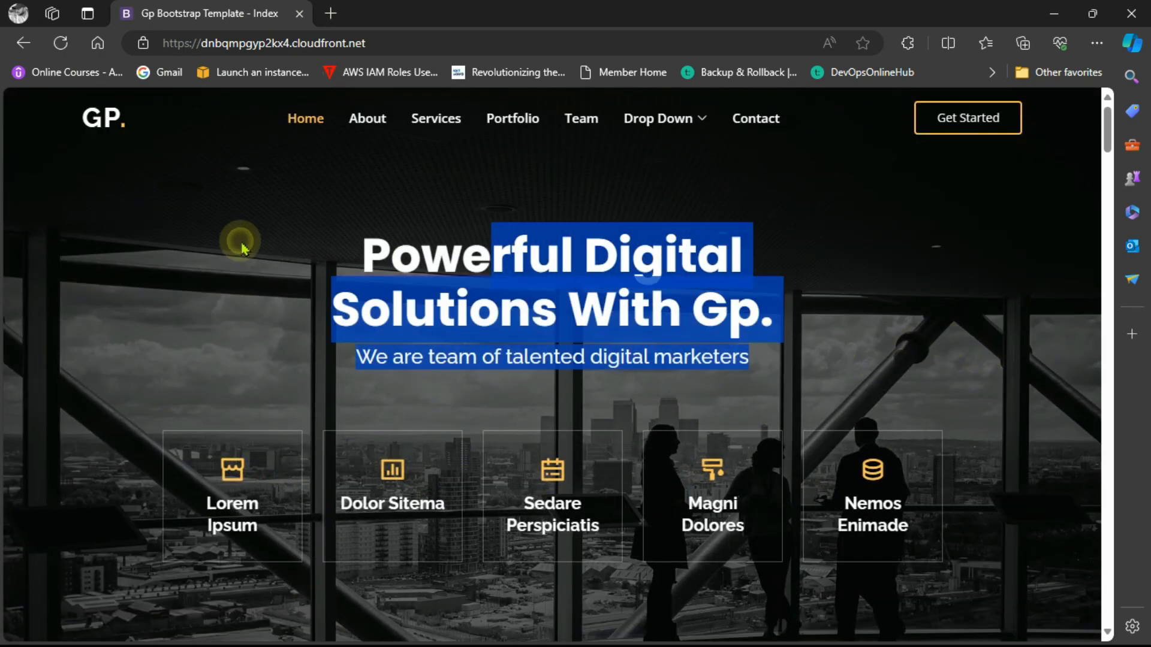
click(941, 283)
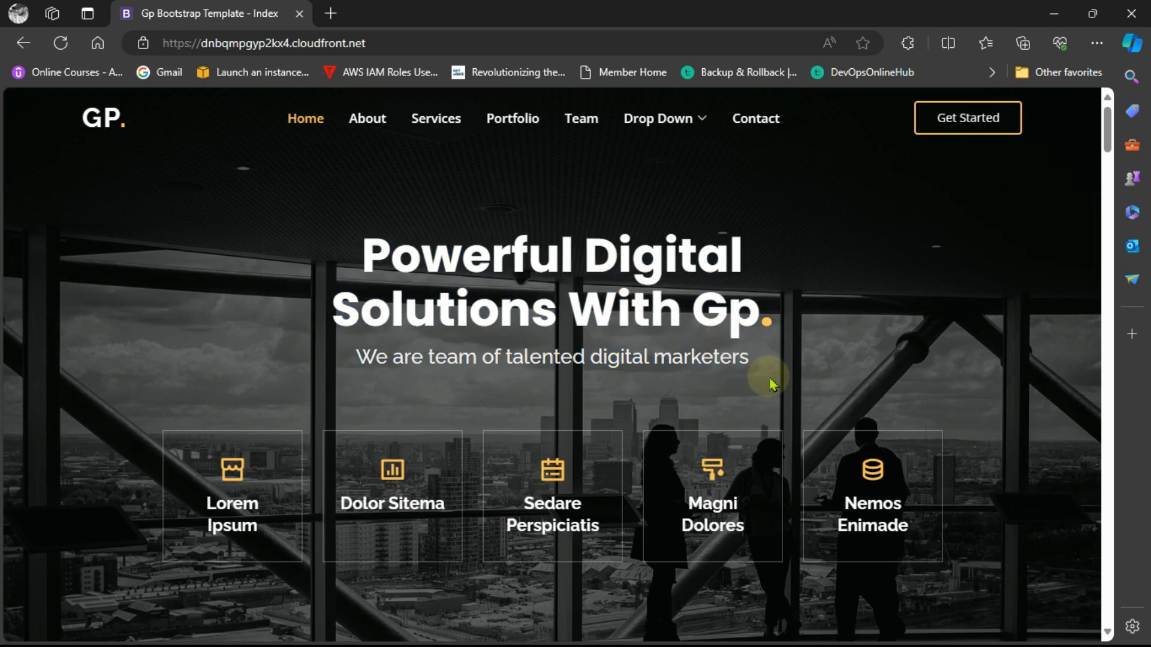
- Switch back to the CloudFront console in Chrome and disable the sample website distribution
key(alt+Tab)
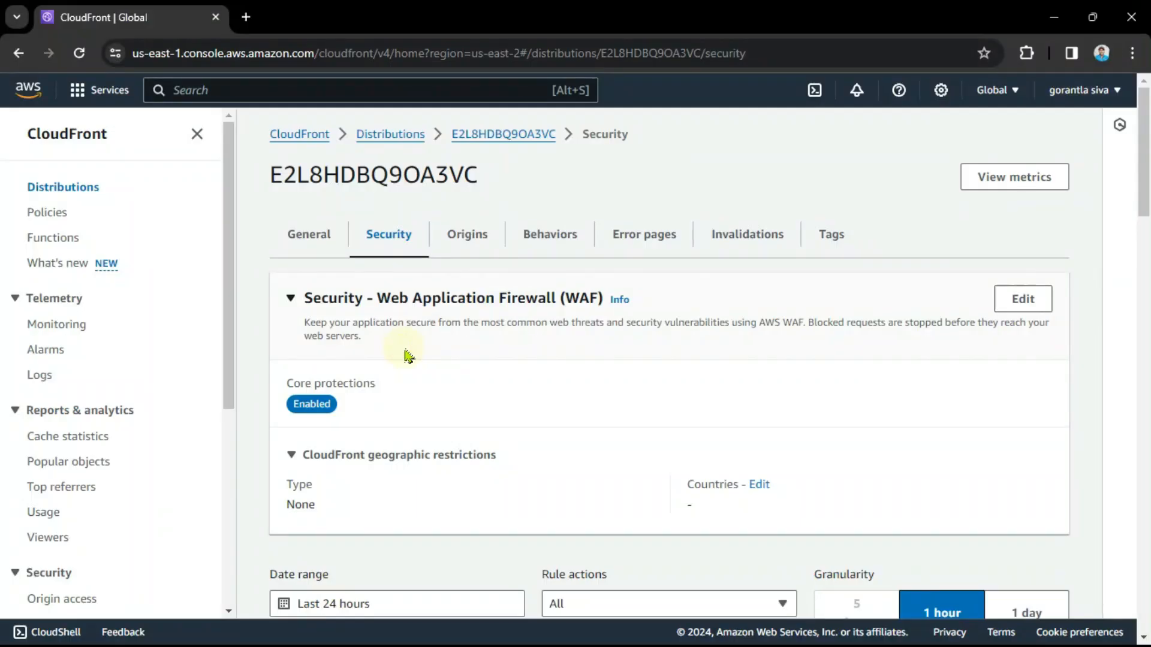
click(403, 359)
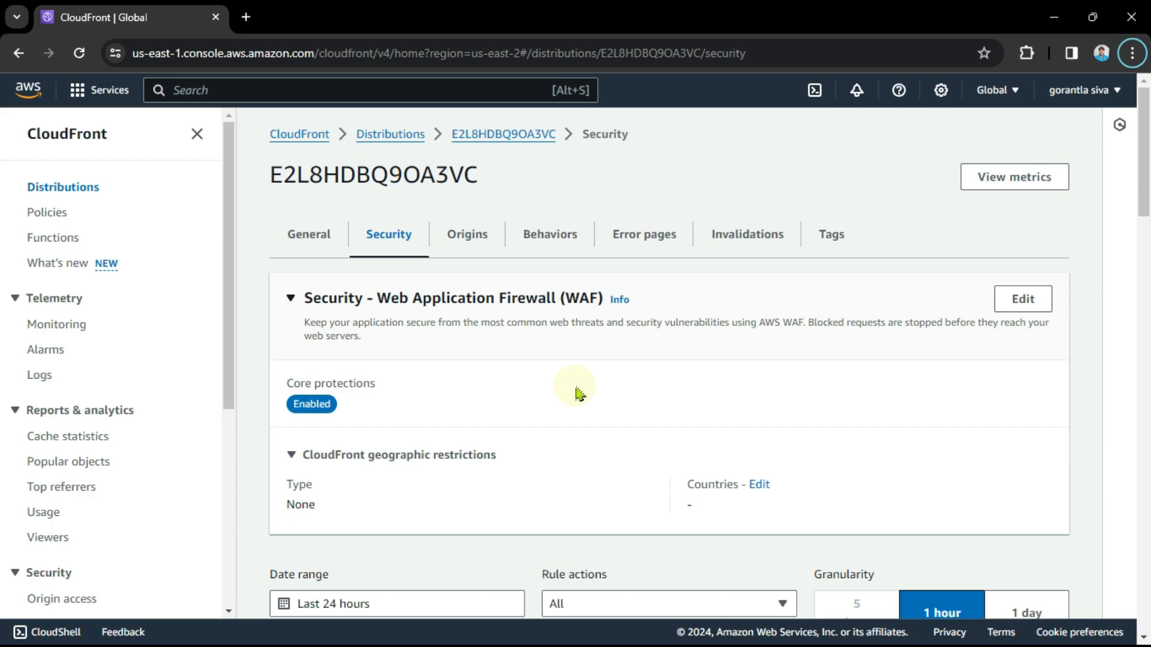
scroll(675, 446, down, 4)
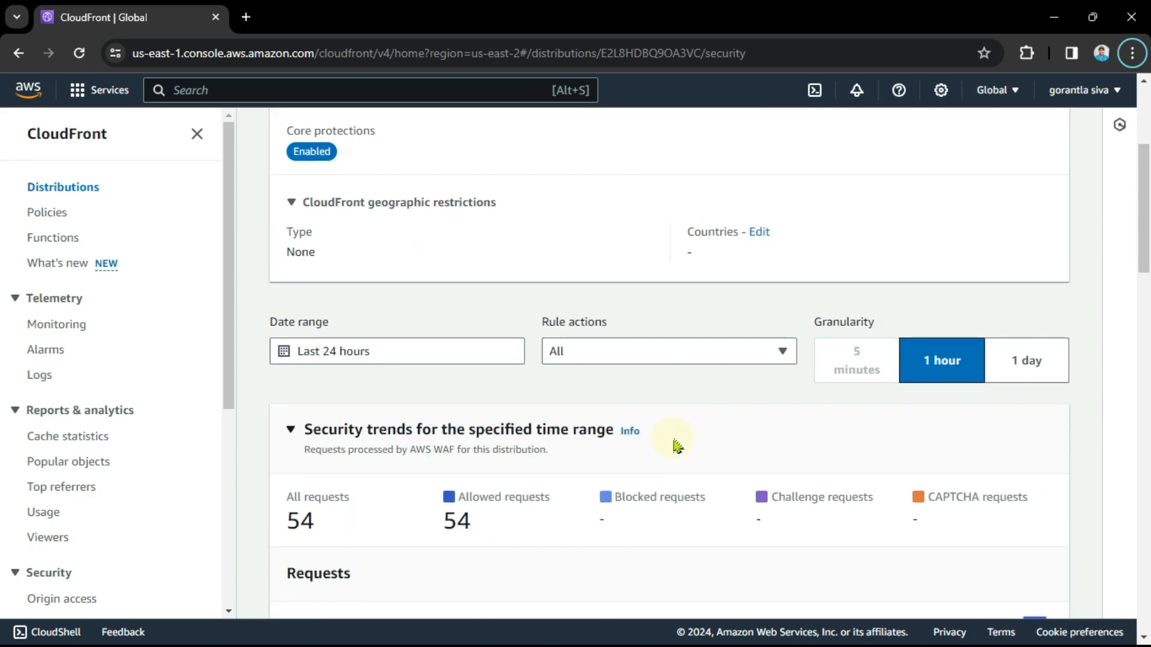
scroll(676, 446, up, 4)
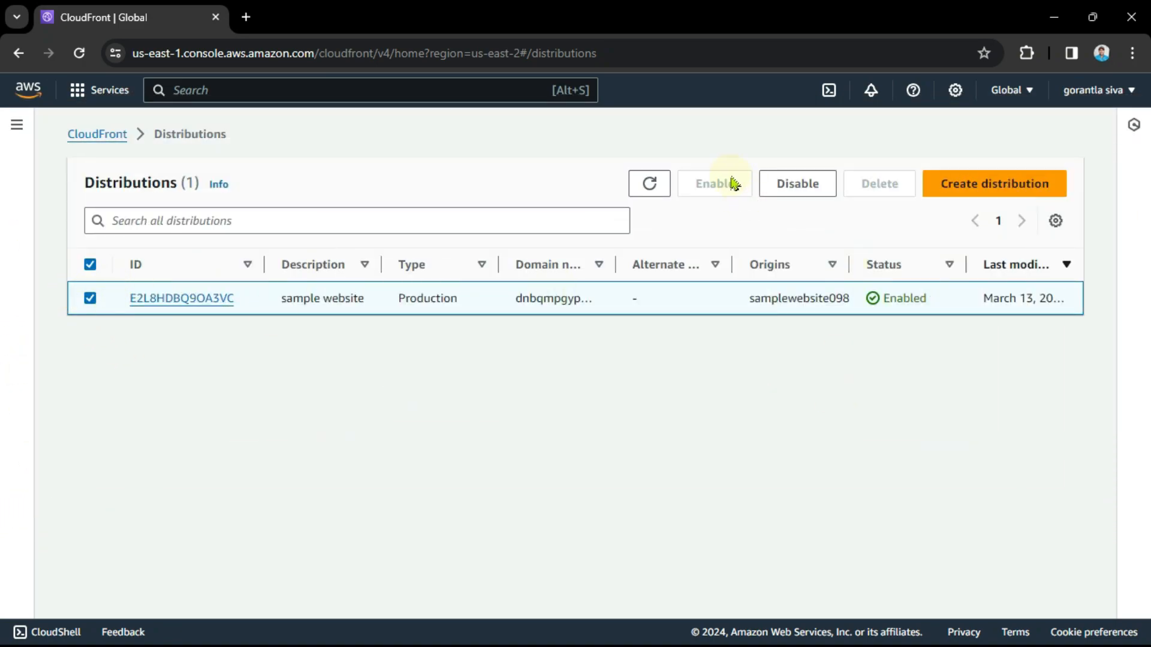
click(818, 188)
click(786, 453)
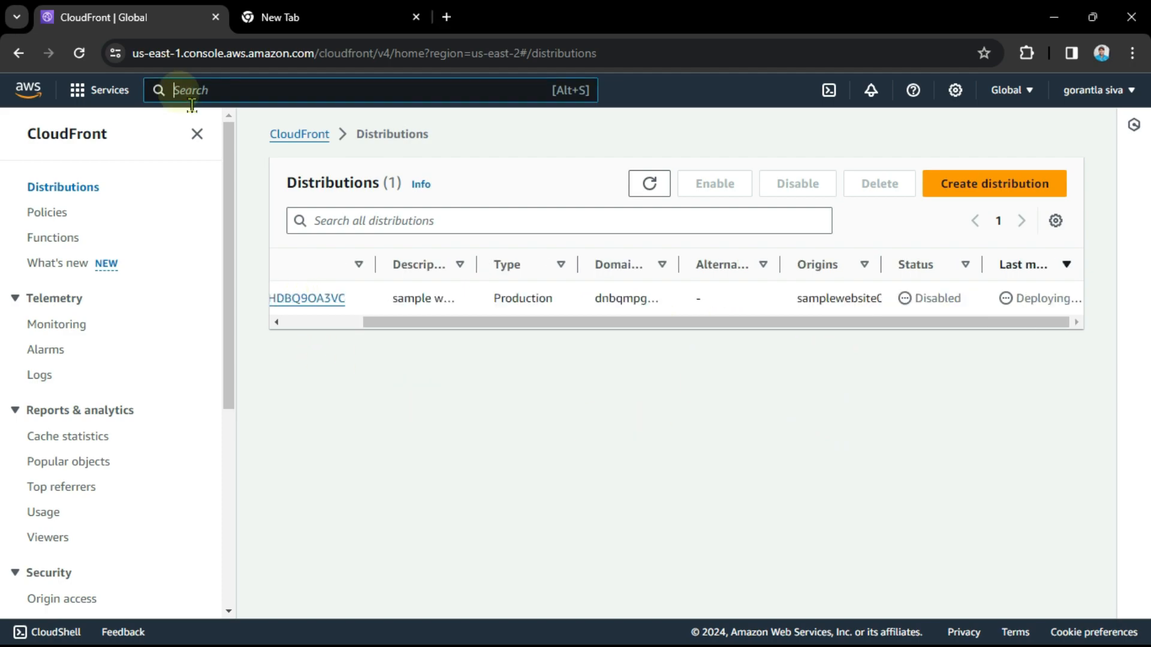
- Search the AWS services for s3 and open the S3 console
click(180, 93)
text(s3)
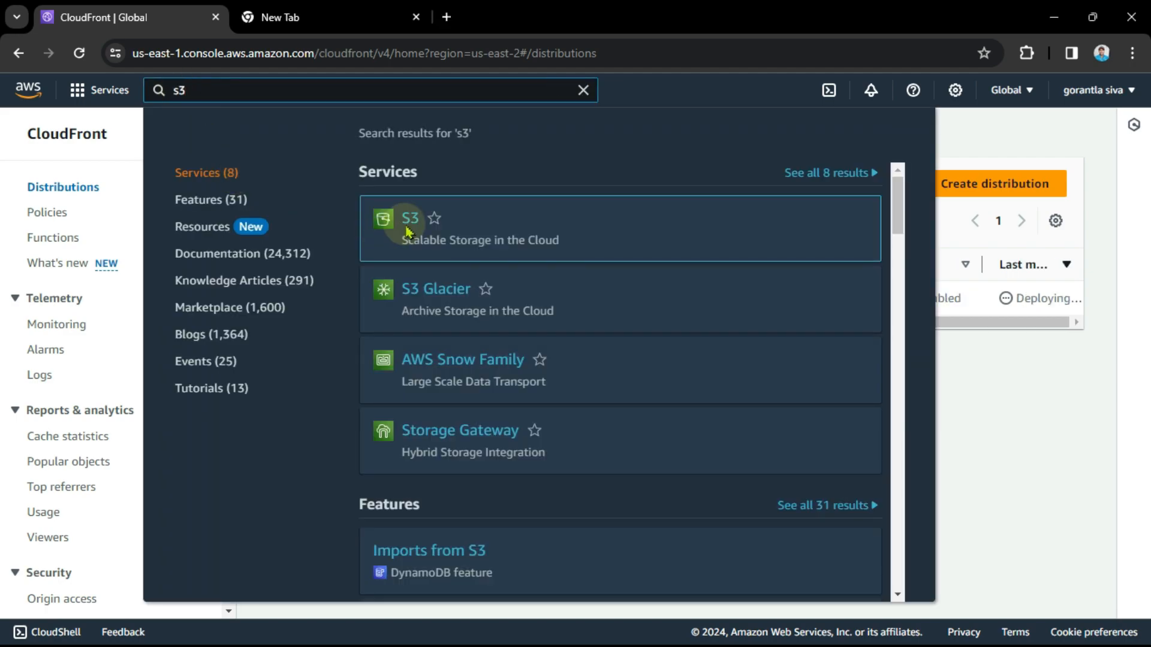
click(384, 217)
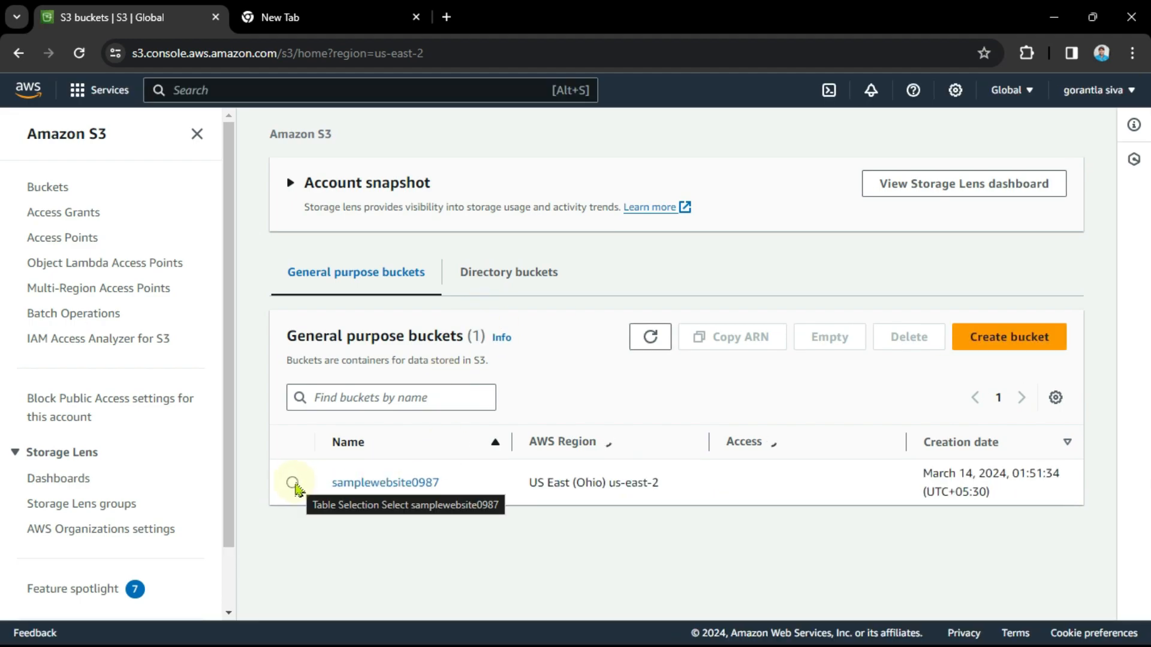
- Empty the samplewebsite0987 bucket, confirming the removal of all its objects with the text "permanently delete"
click(293, 484)
click(830, 336)
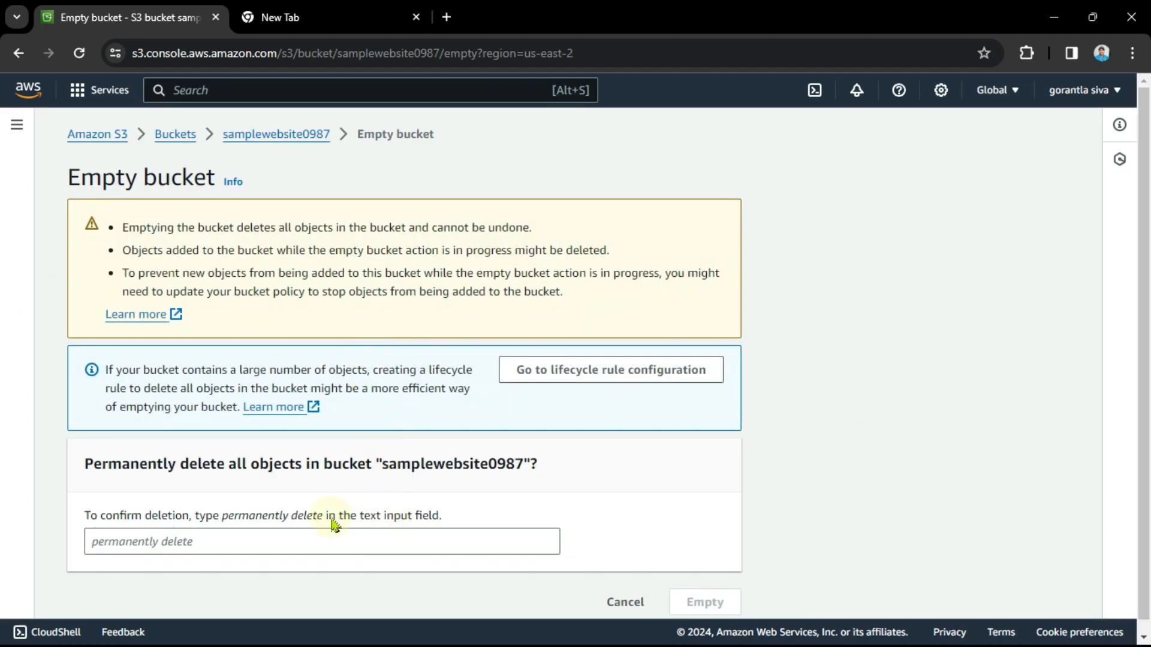
drag(220, 517, 326, 516)
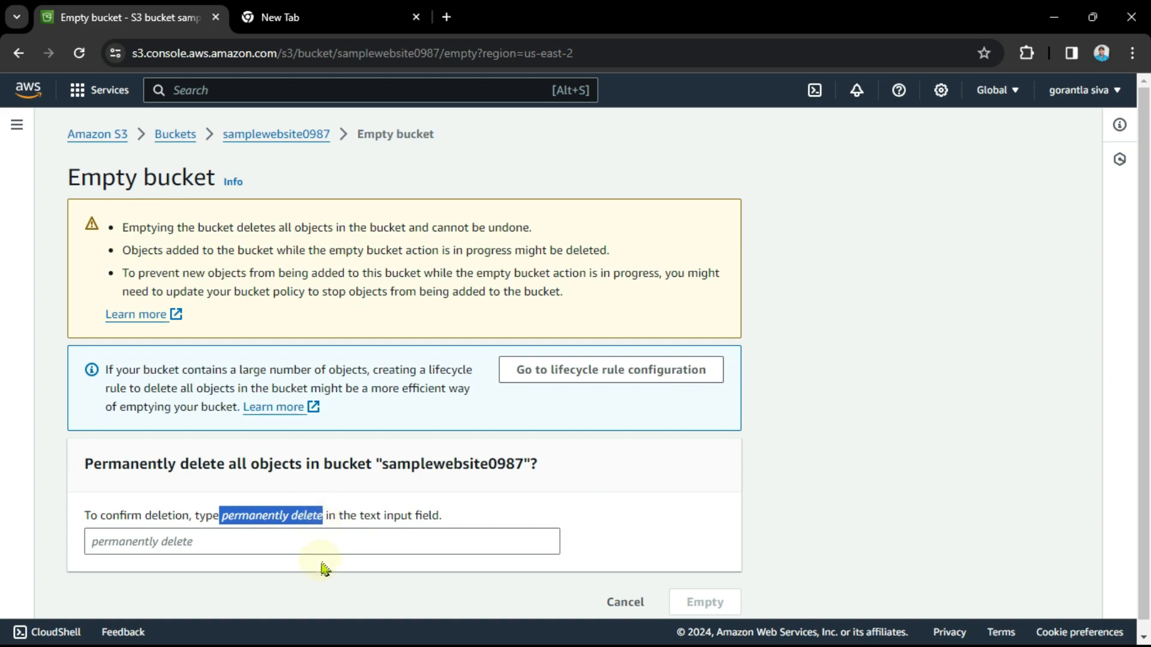
key(ctrl+c)
click(337, 553)
key(ctrl+v)
scroll(497, 568, down, 1)
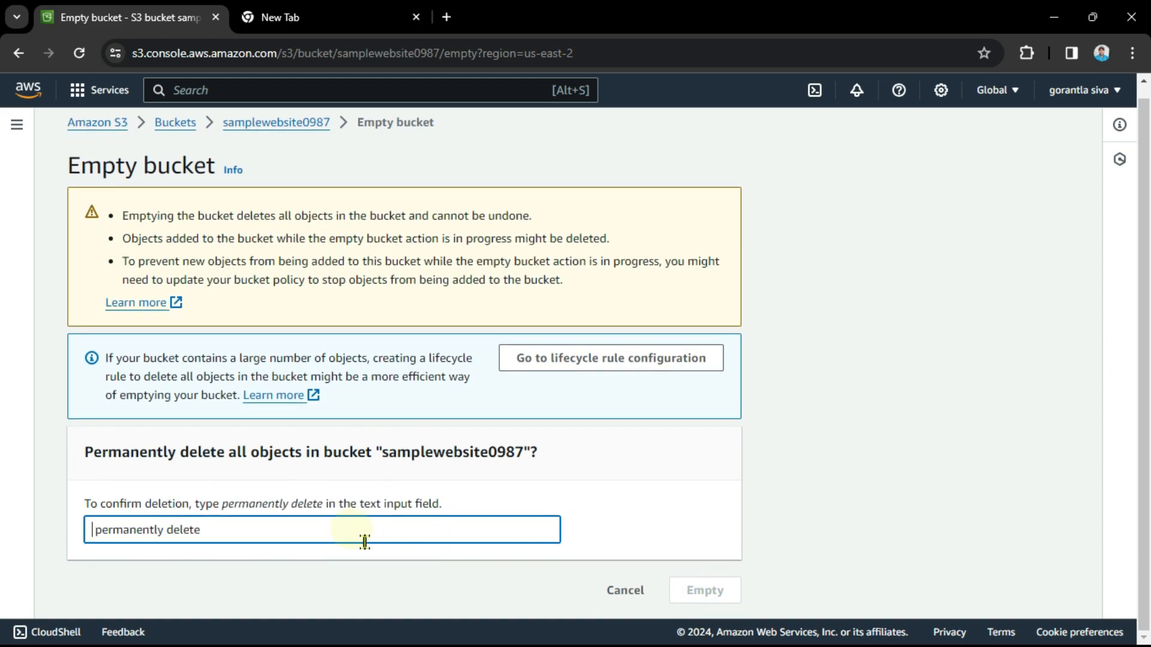
key(Delete)
click(705, 590)
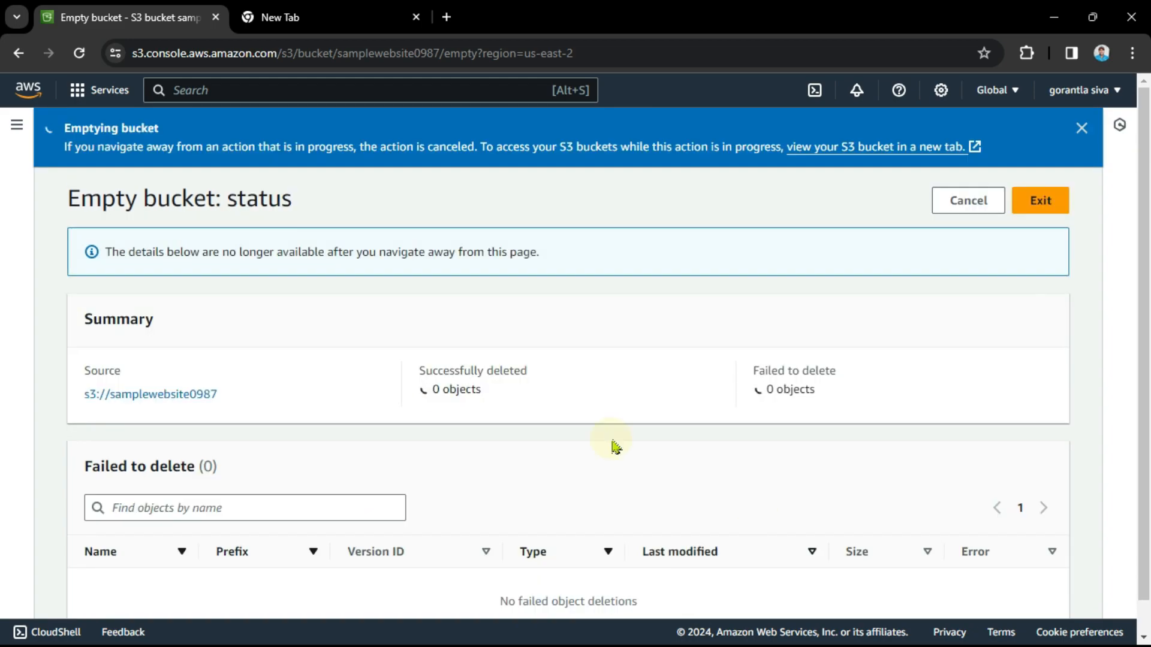
- Return to the bucket list and delete the samplewebsite0987 bucket, confirming with its name
click(17, 125)
click(48, 187)
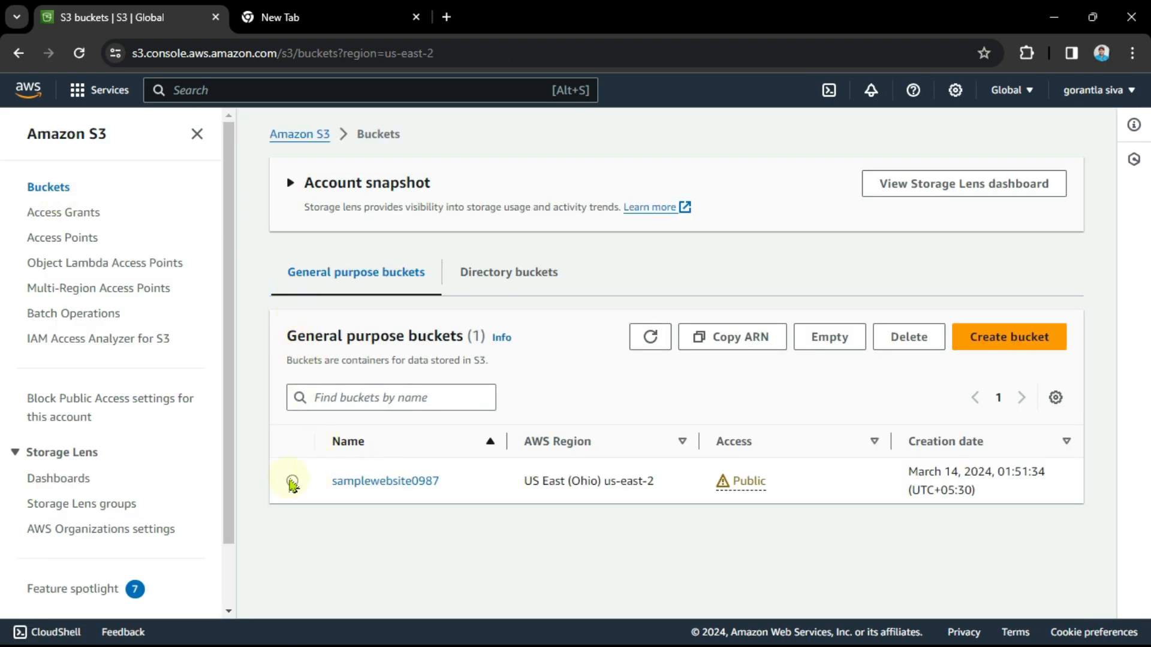
click(292, 481)
click(901, 352)
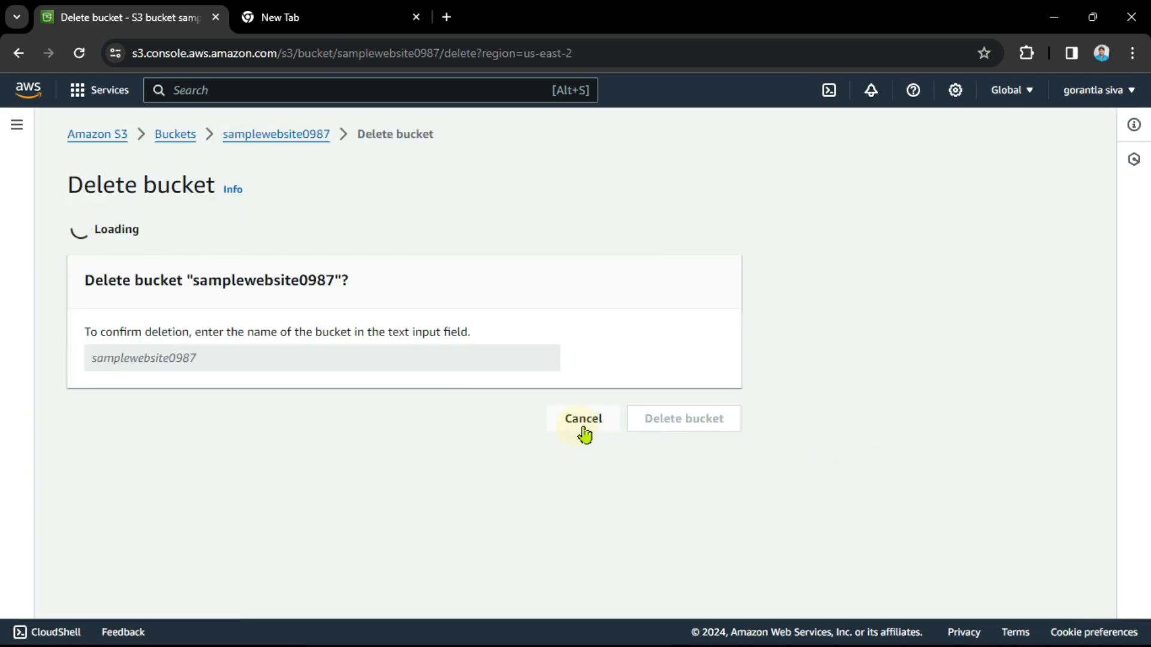
drag(209, 462, 341, 457)
key(ctrl+c)
click(322, 540)
key(ctrl+v)
click(720, 607)
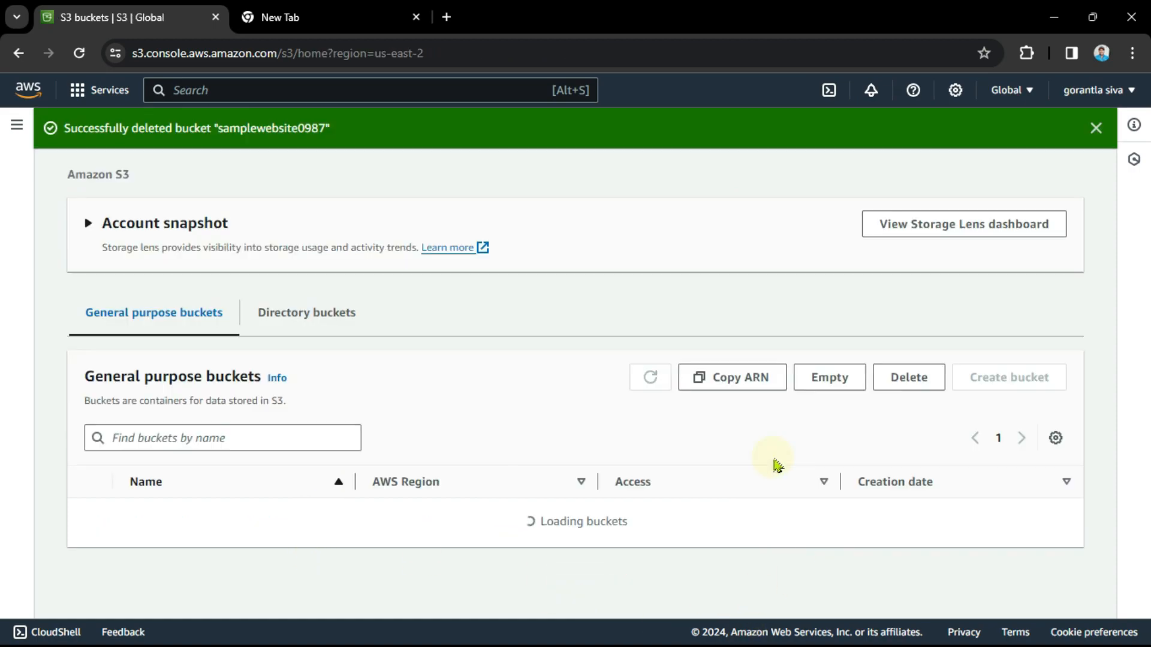
scroll(597, 381, down, 2)
scroll(596, 381, up, 2)
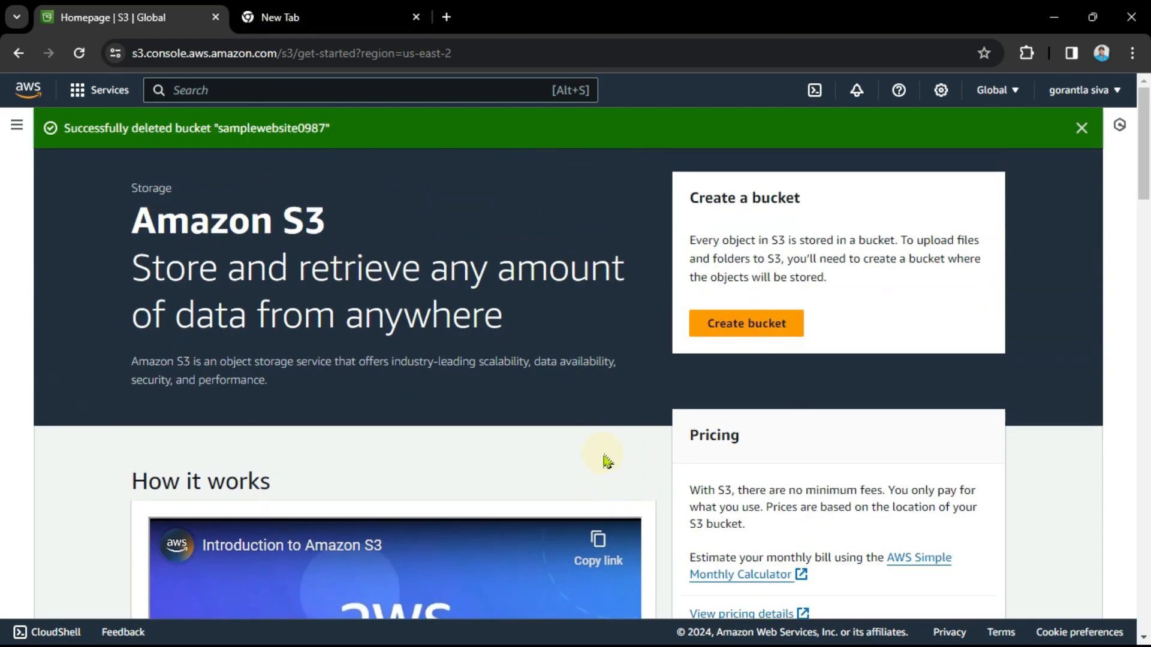
- Search the AWS services for cloud front and open the CloudFront console
click(266, 99)
text(cloud)
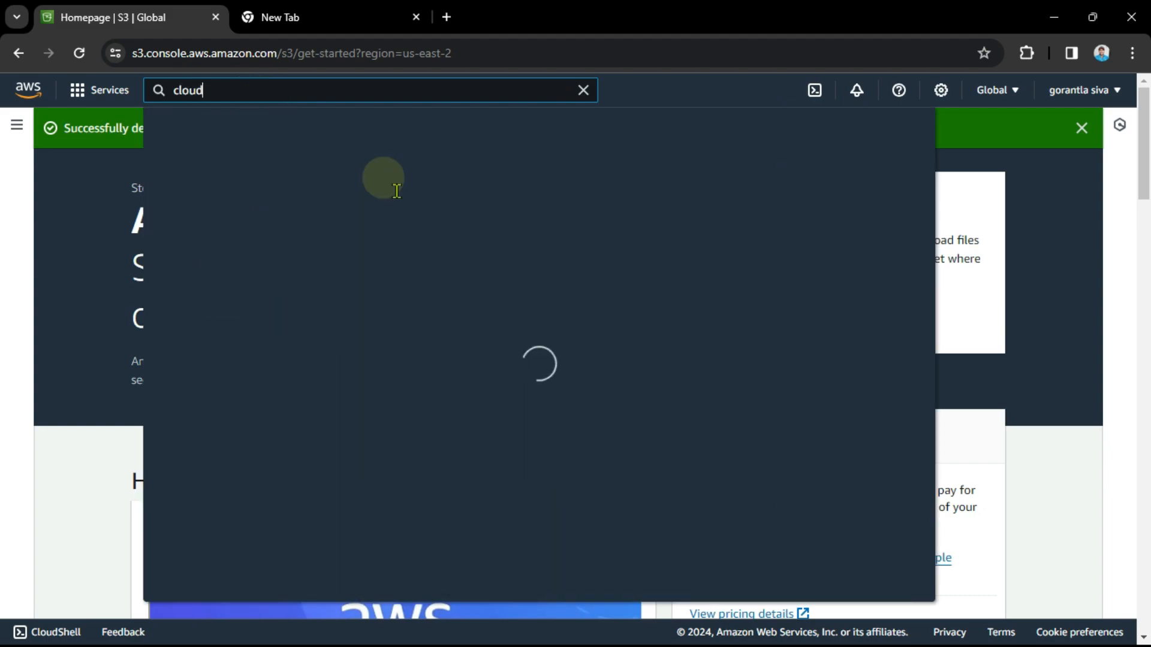
text( front)
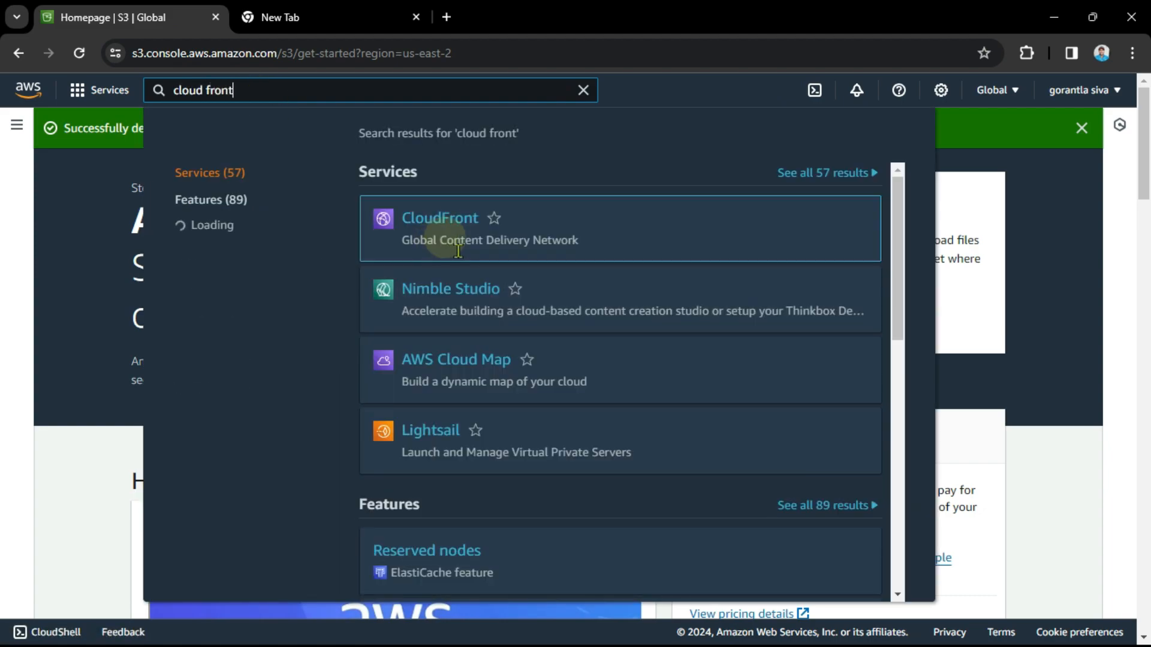
click(443, 223)
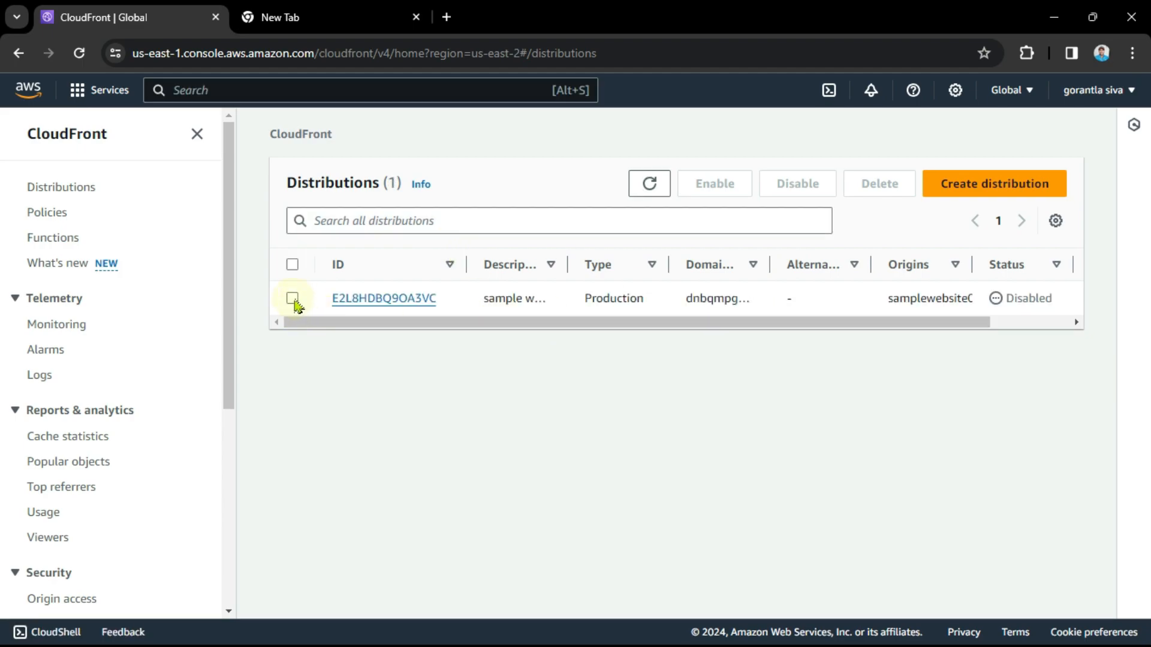
- Check the disabled sample website distribution's deployment status, then permanently delete the distribution
click(293, 299)
drag(649, 331, 905, 339)
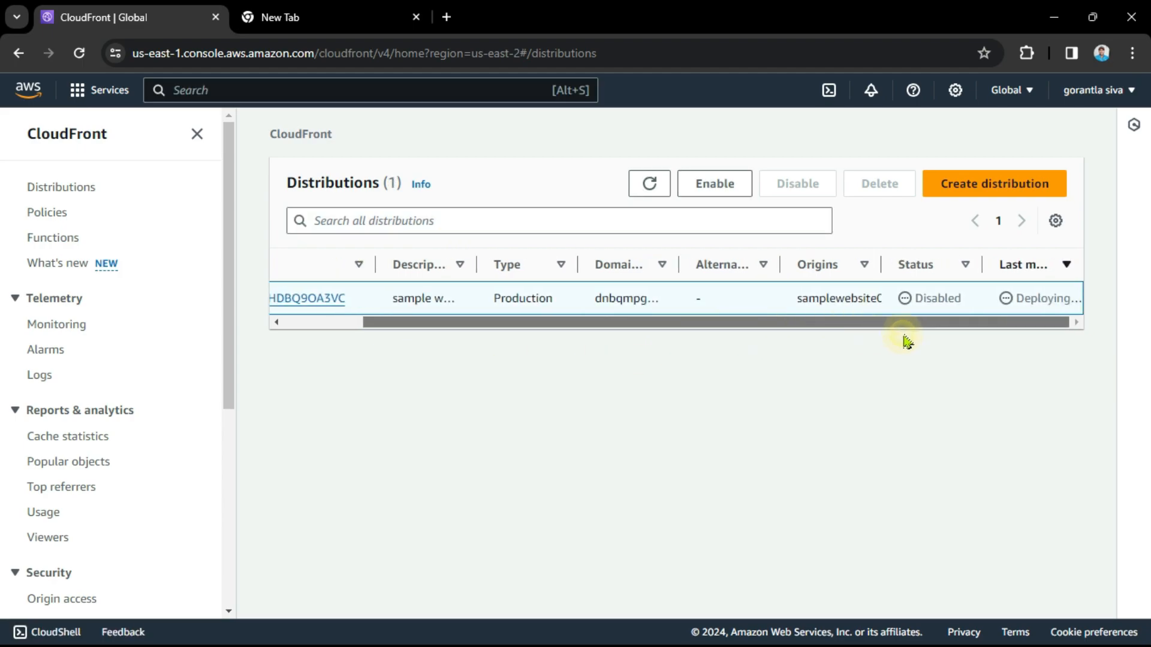
click(1056, 221)
click(1044, 447)
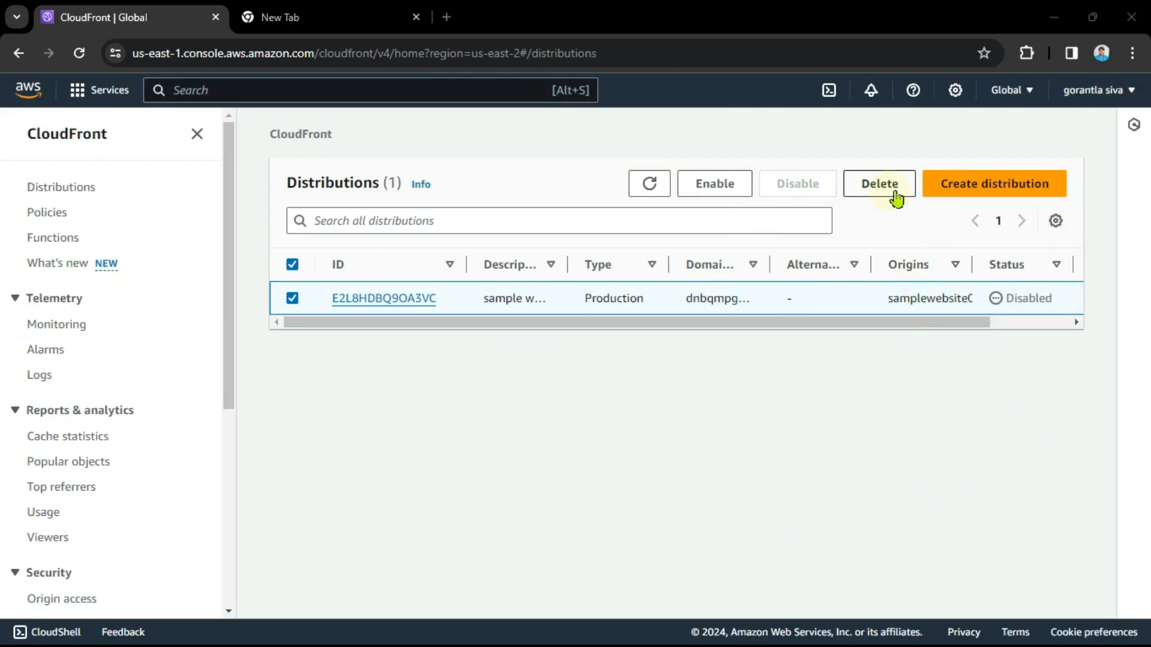
click(894, 196)
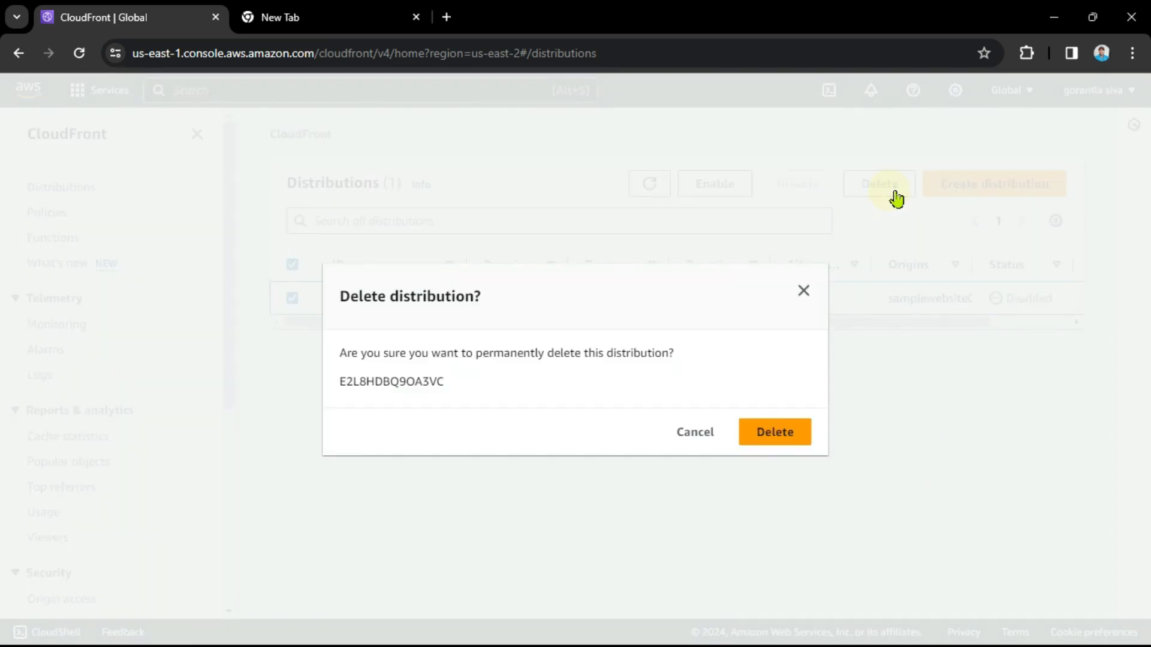
click(803, 443)
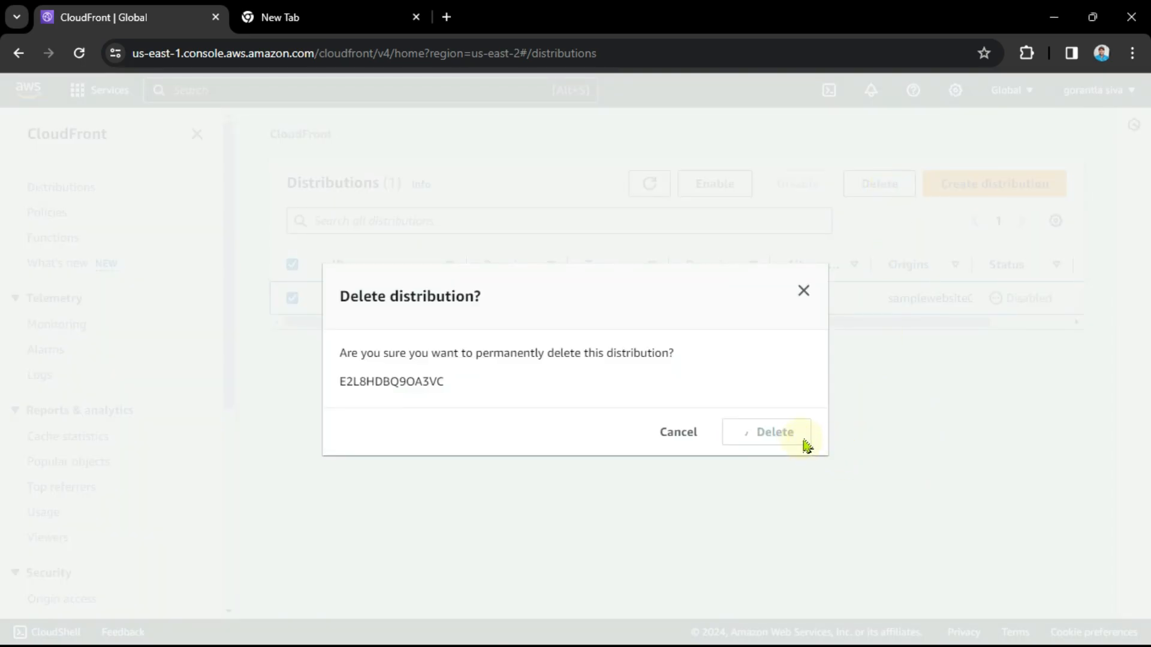